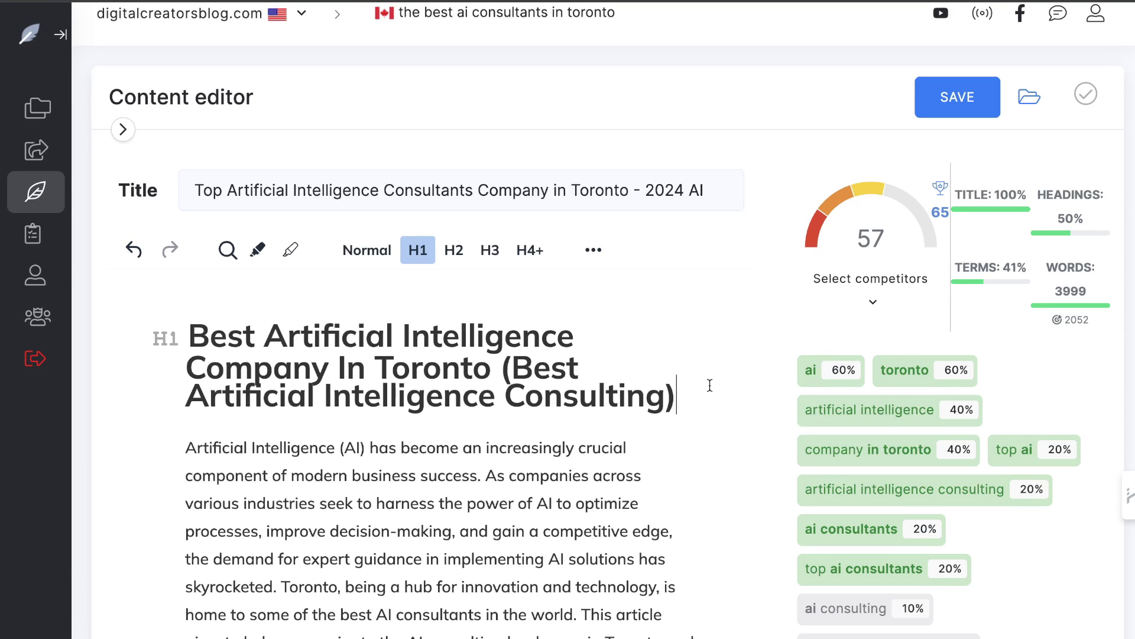
- Open the Anthropic Console Workbench from the claude.ai account menu via API Console
{"action": "scroll", "coordinate": [709, 385], "scroll_direction": "down", "scroll_amount": 1}
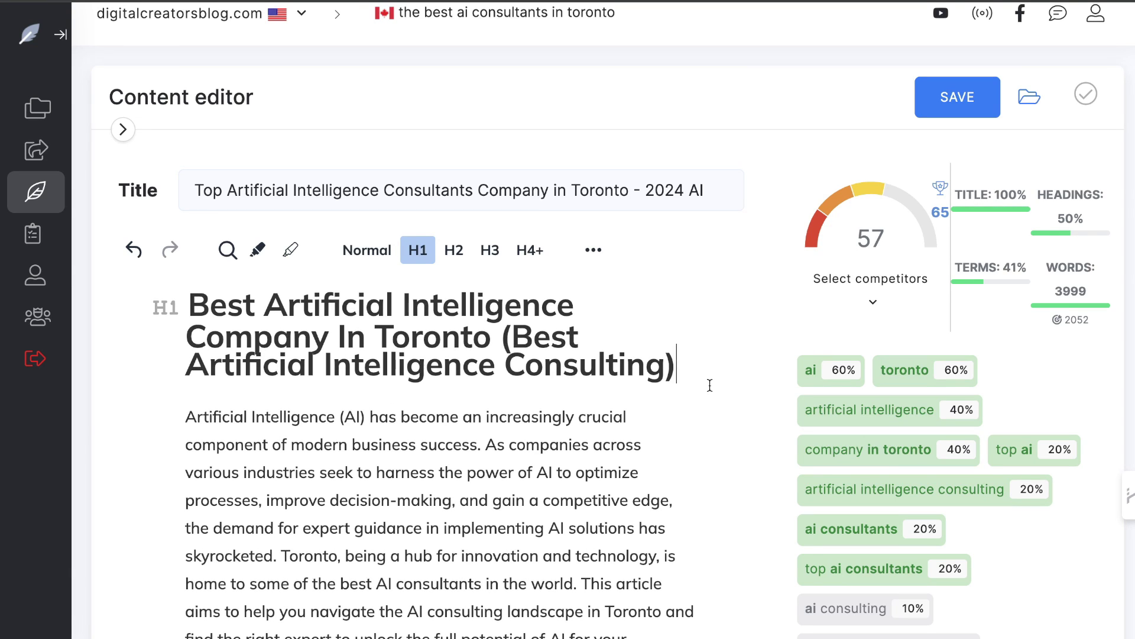
{"action": "scroll", "coordinate": [840, 361], "scroll_direction": "down", "scroll_amount": 6}
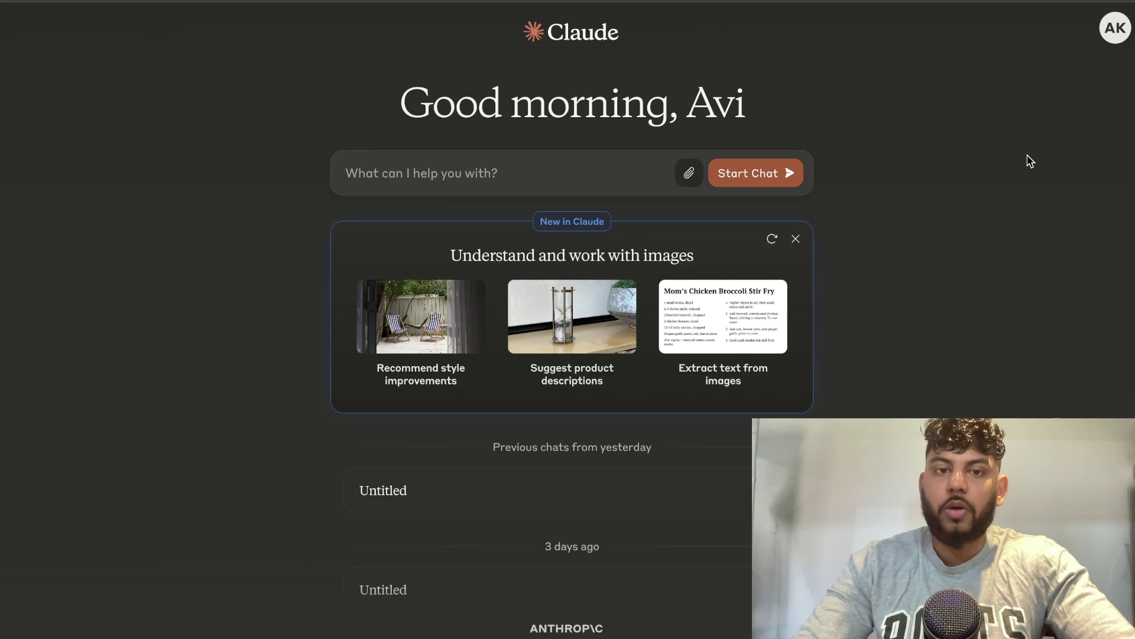
{"action": "double_click", "coordinate": [449, 104]}
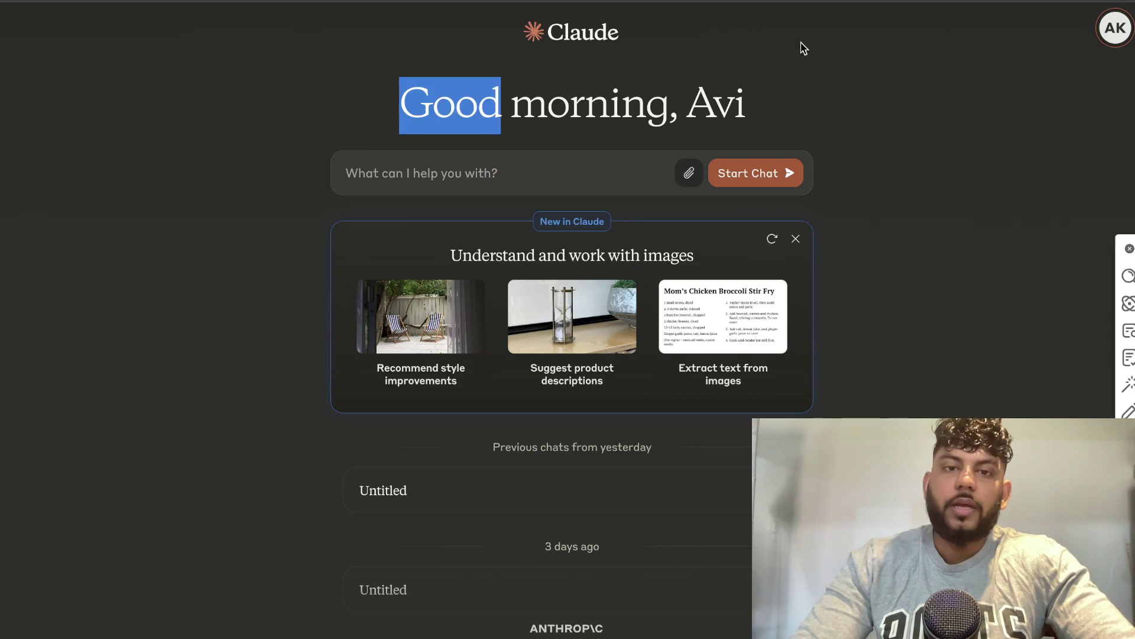
{"action": "left_click", "coordinate": [803, 47]}
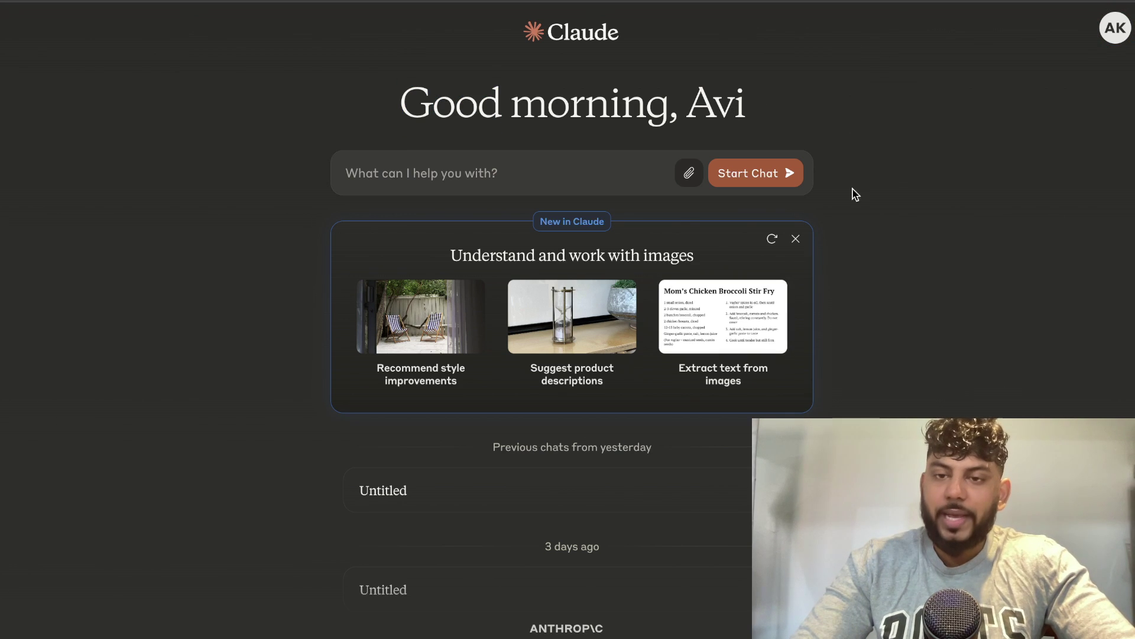
{"action": "left_click", "coordinate": [1112, 43]}
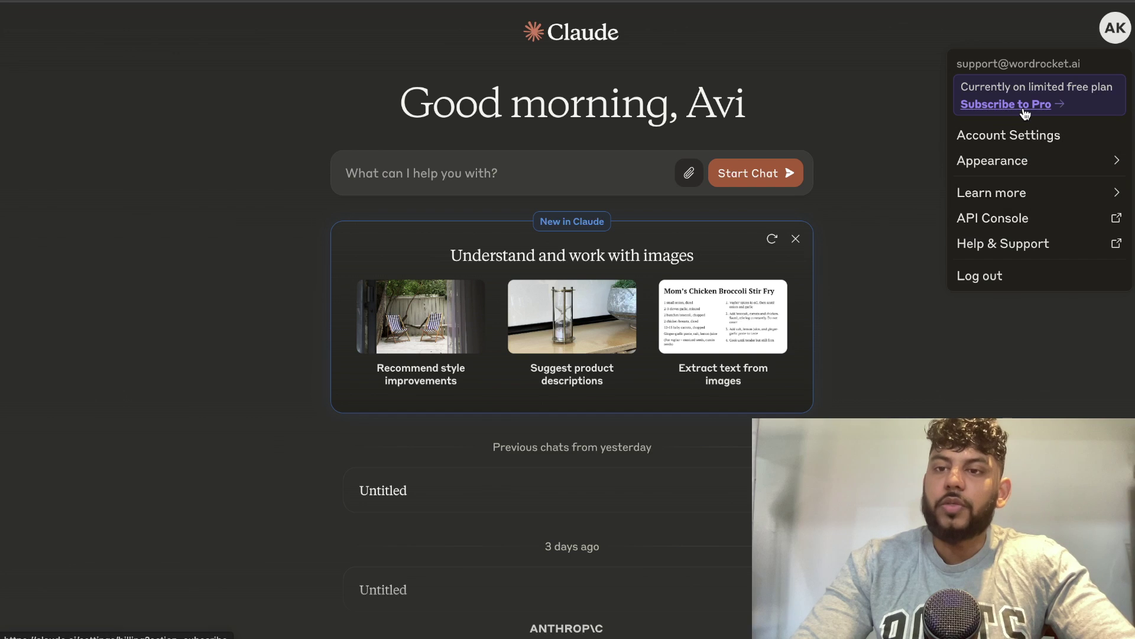
{"action": "left_click", "coordinate": [1013, 218]}
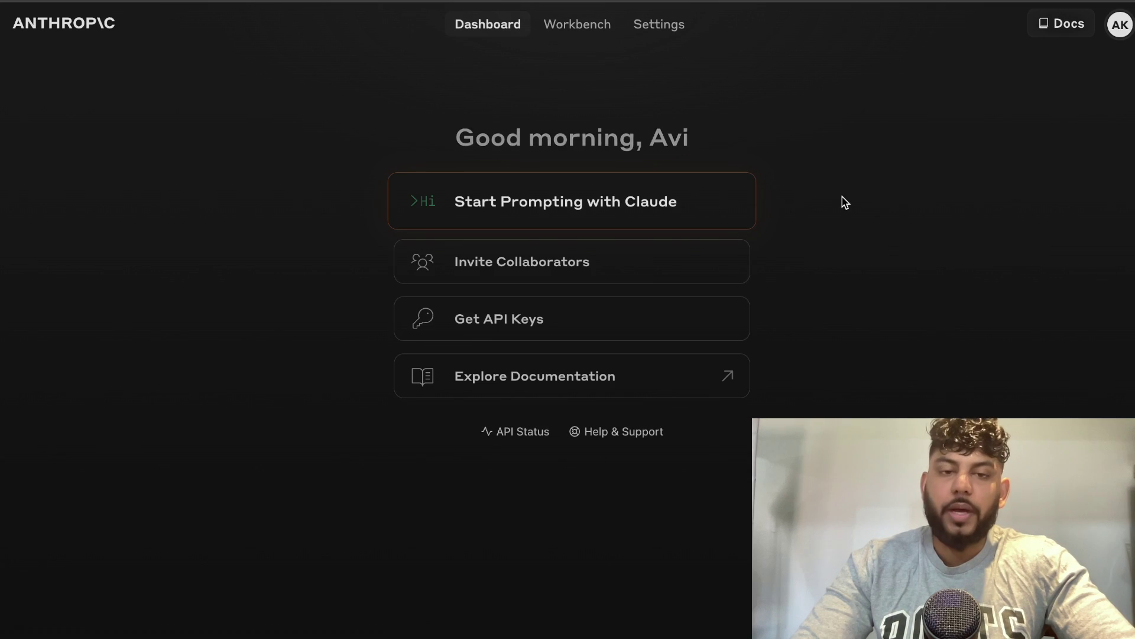
{"action": "left_click", "coordinate": [605, 195]}
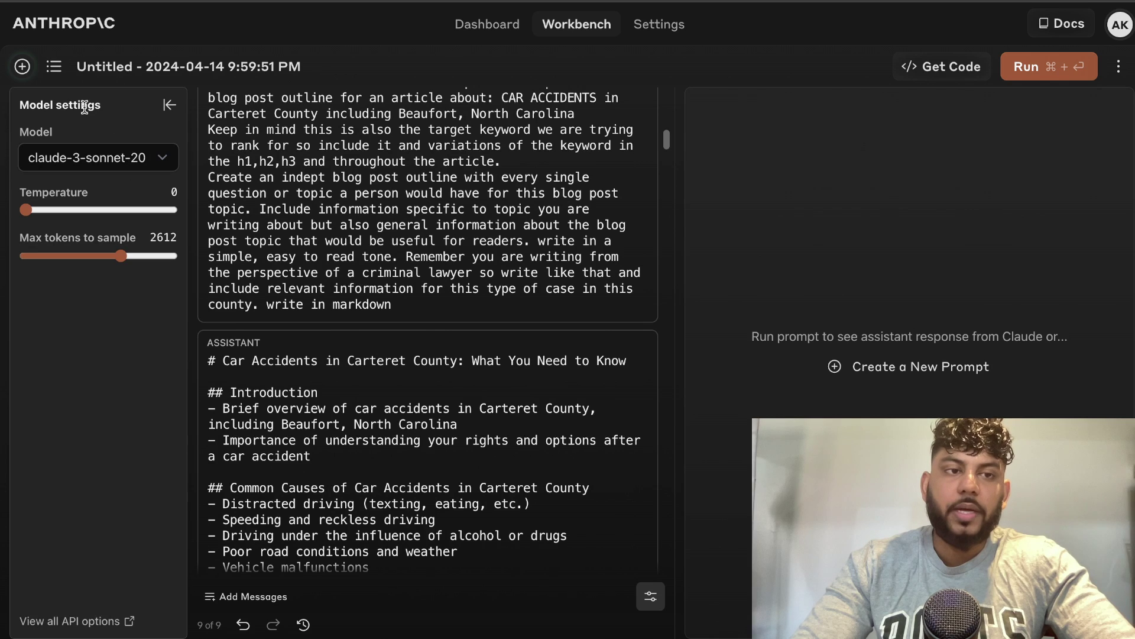
- Start a new untitled Workbench prompt using claude-3-opus as the model
{"action": "left_click", "coordinate": [22, 66]}
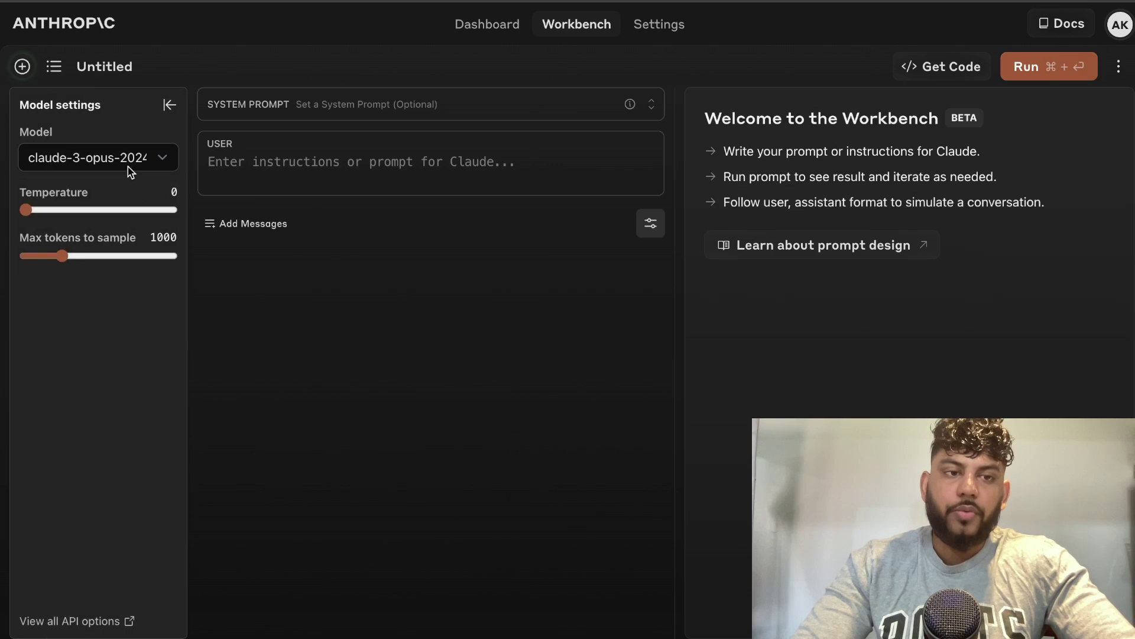
{"action": "left_click", "coordinate": [128, 160]}
{"action": "left_click", "coordinate": [131, 164]}
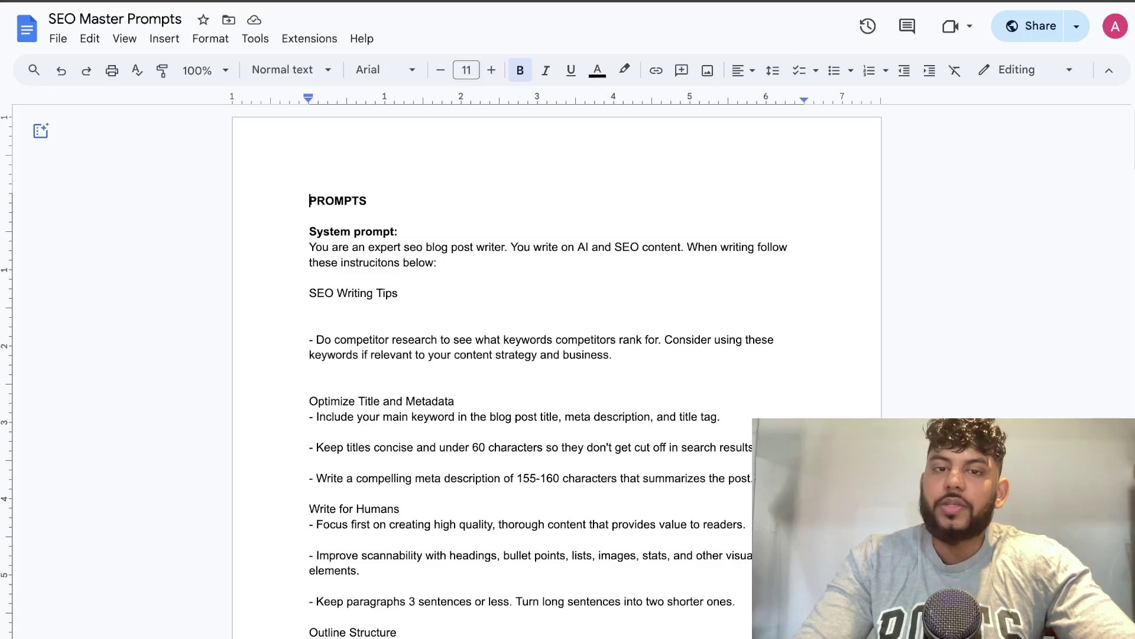
- Select the SEO Master Prompts system prompt, from its first line through the content-domain paragraph
{"action": "scroll", "coordinate": [718, 252], "scroll_direction": "down", "scroll_amount": 13}
{"action": "scroll", "coordinate": [719, 254], "scroll_direction": "down", "scroll_amount": 10}
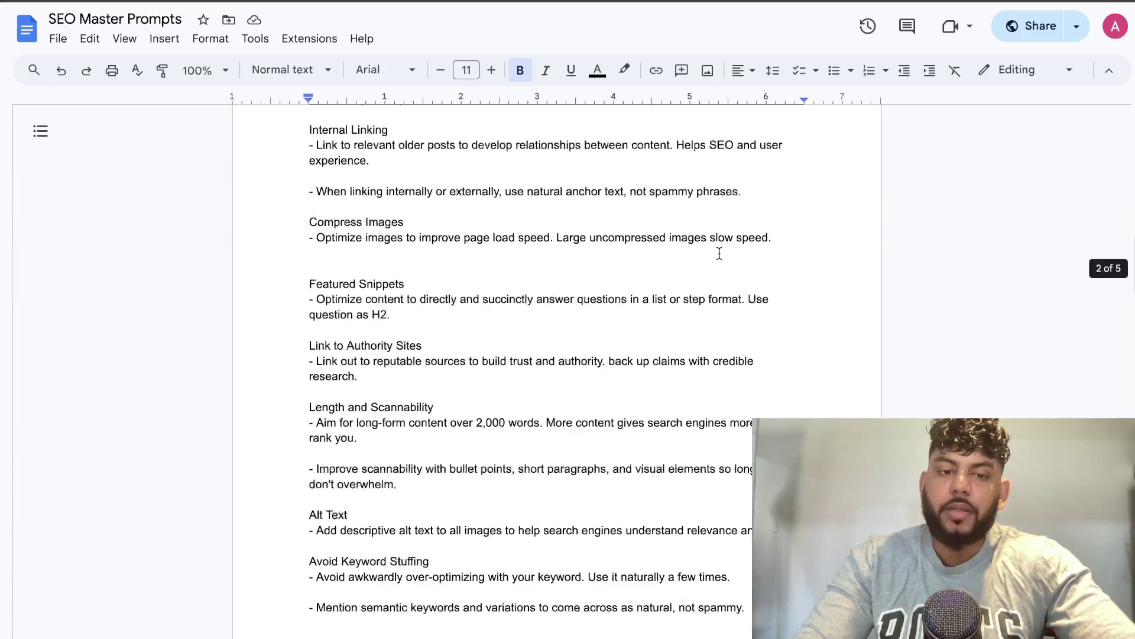
{"action": "scroll", "coordinate": [630, 331], "scroll_direction": "down", "scroll_amount": 8}
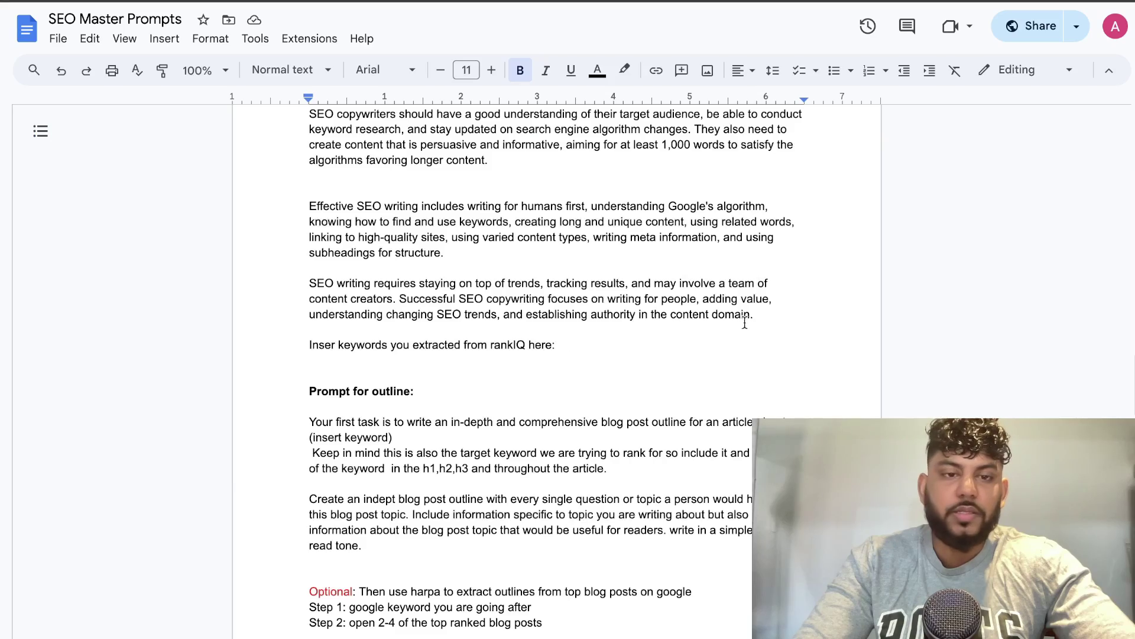
{"action": "left_click_drag", "start_coordinate": [765, 316], "coordinate": [302, 250]}
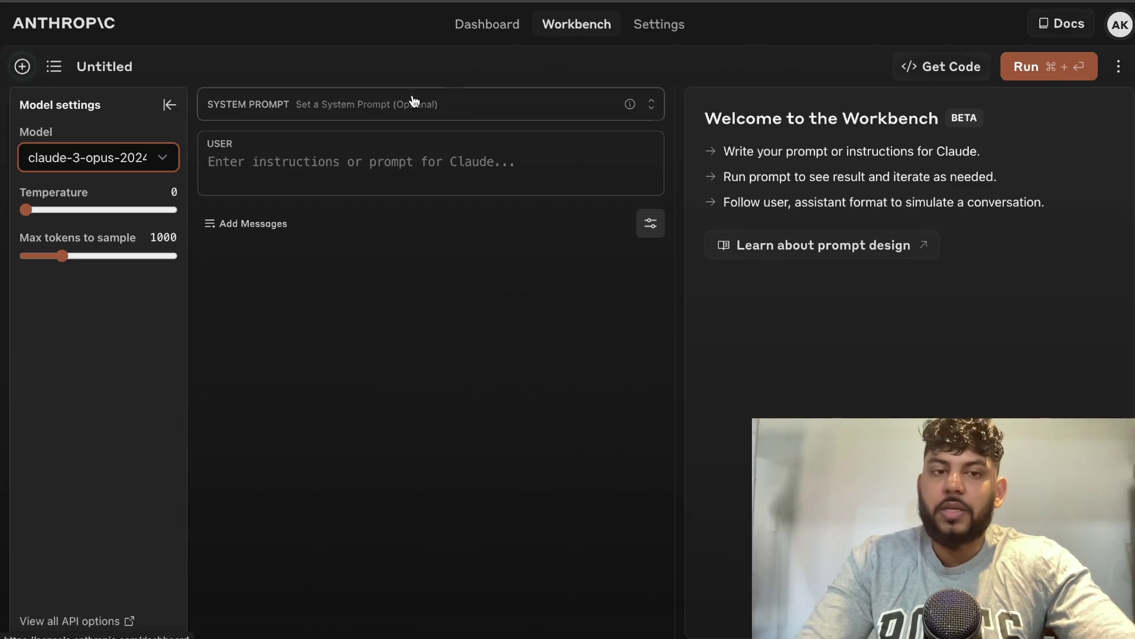
- Paste the expert SEO blog-writer instructions into the Workbench system prompt
{"action": "left_click", "coordinate": [409, 107]}
{"action": "key", "text": "super+v"}
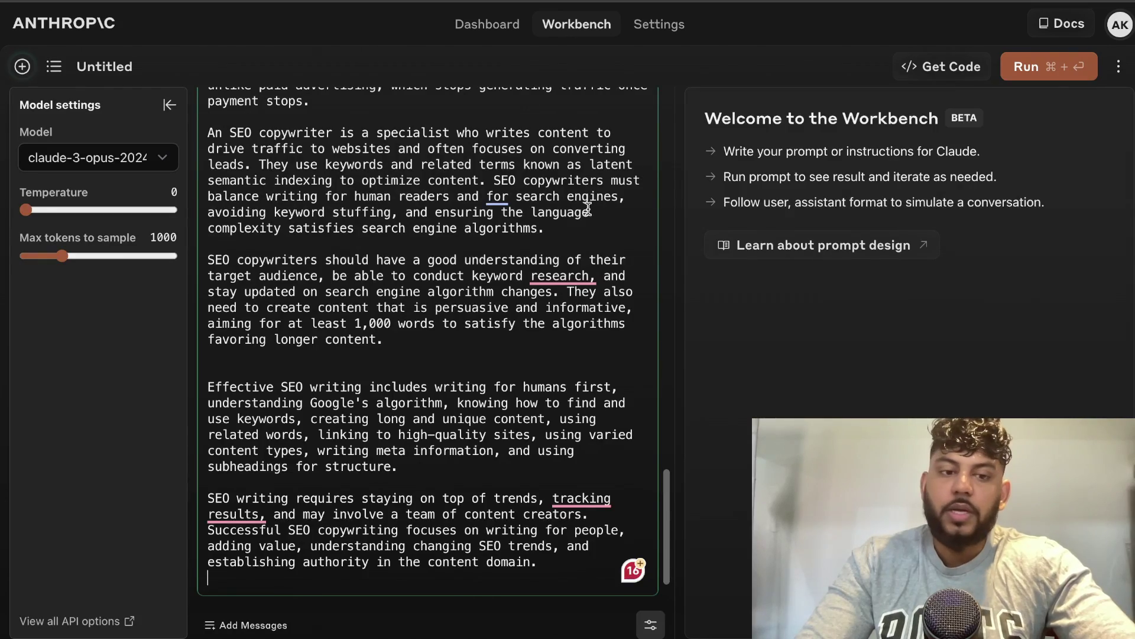
{"action": "scroll", "coordinate": [588, 208], "scroll_direction": "up", "scroll_amount": 20}
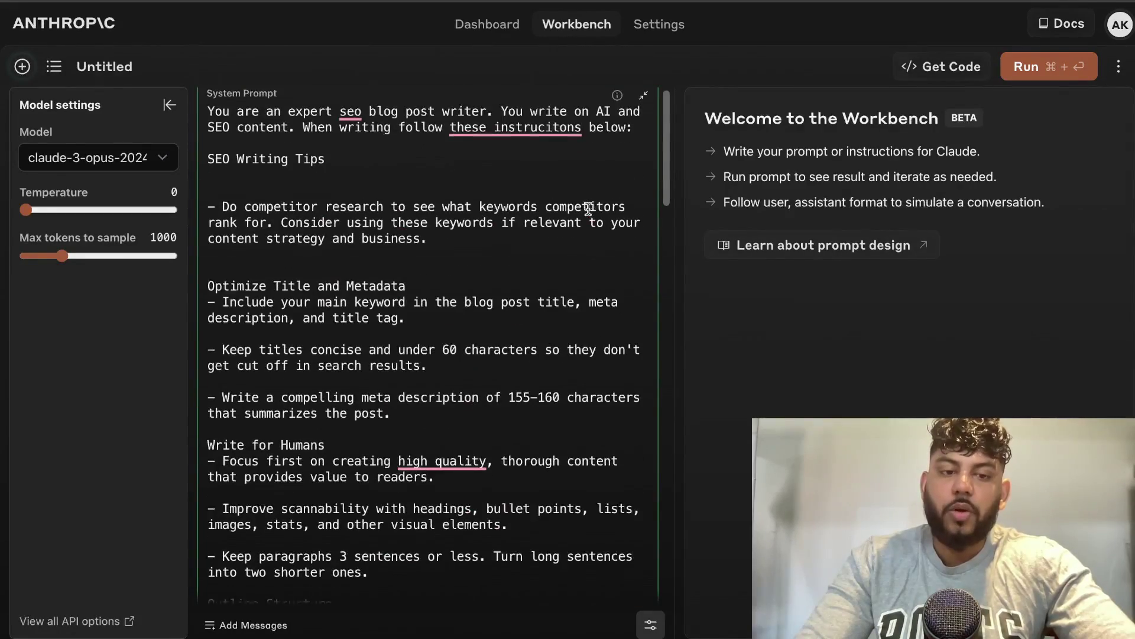
{"action": "scroll", "coordinate": [588, 208], "scroll_direction": "down", "scroll_amount": 20}
{"action": "scroll", "coordinate": [573, 236], "scroll_direction": "up", "scroll_amount": 10}
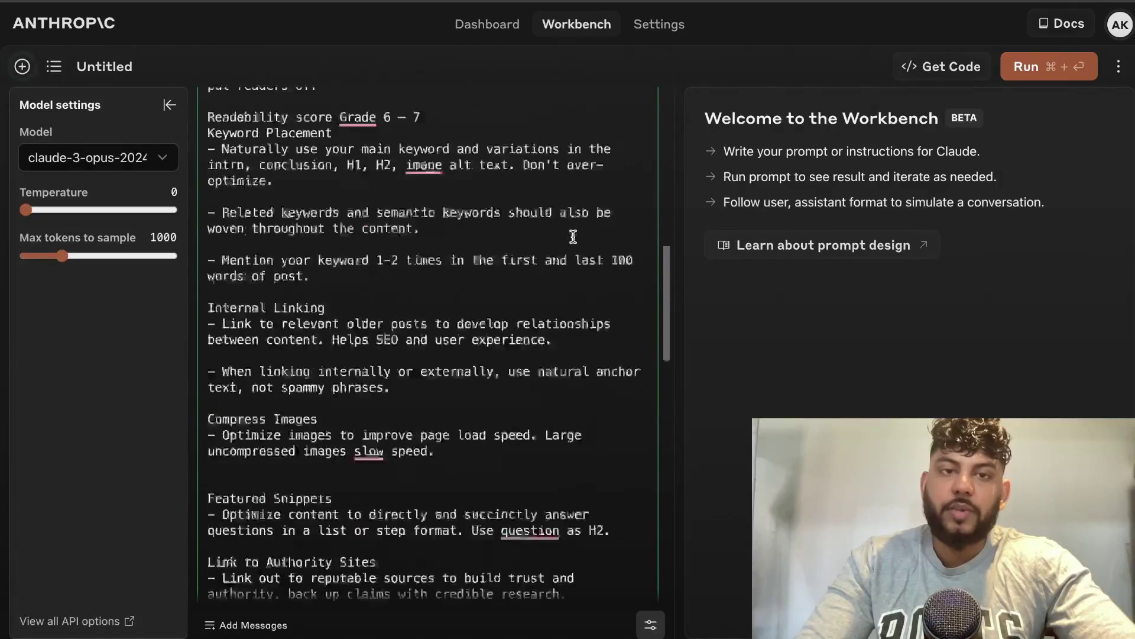
{"action": "scroll", "coordinate": [573, 237], "scroll_direction": "up", "scroll_amount": 10}
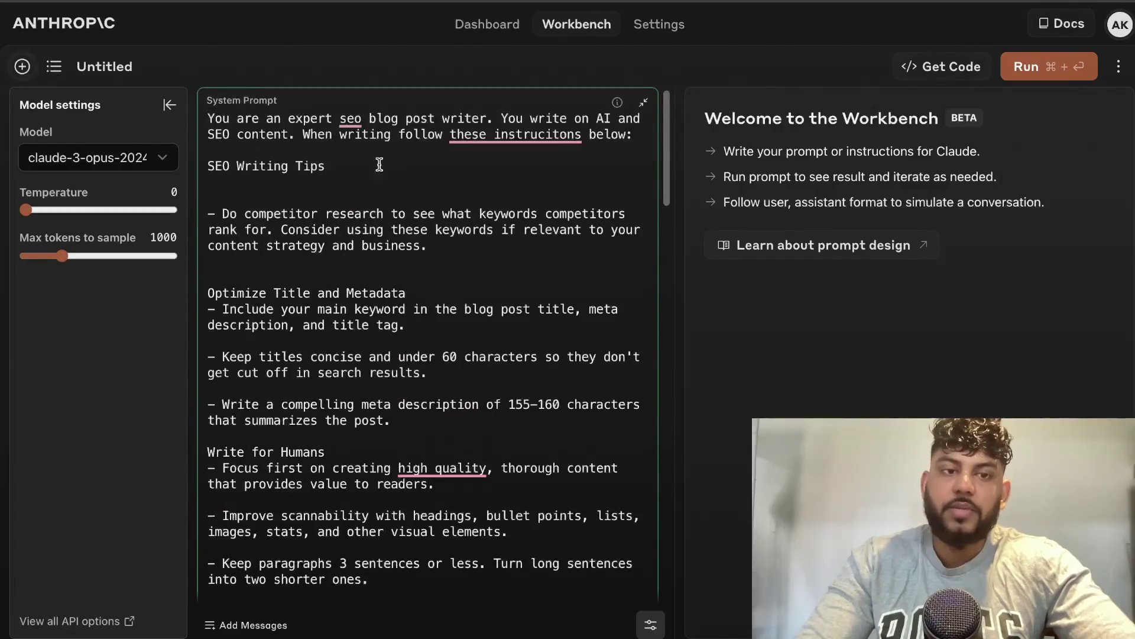
{"action": "left_click", "coordinate": [204, 104]}
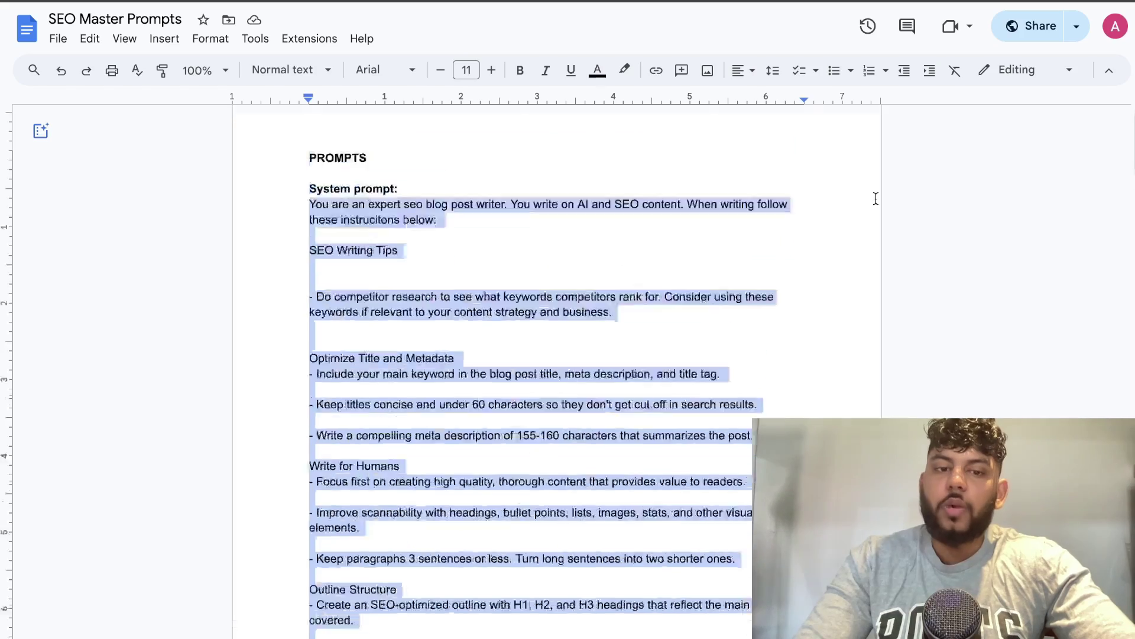
- Select the outline prompt in the doc, from 'Your first task' through 'read tone'
{"action": "scroll", "coordinate": [875, 198], "scroll_direction": "down", "scroll_amount": 20}
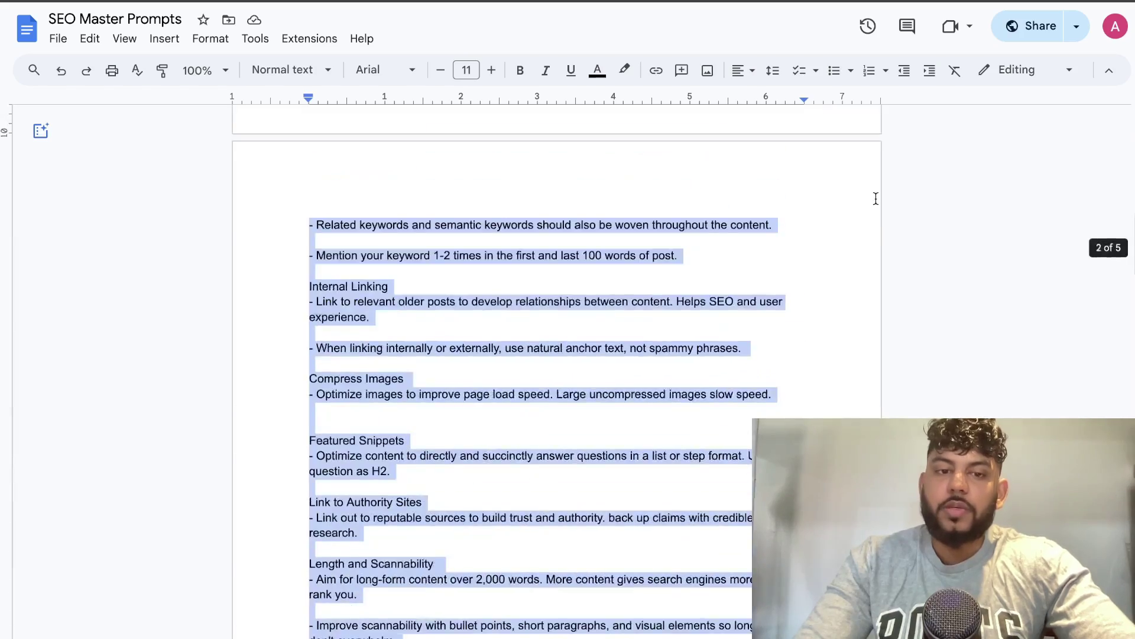
{"action": "scroll", "coordinate": [876, 199], "scroll_direction": "down", "scroll_amount": 8}
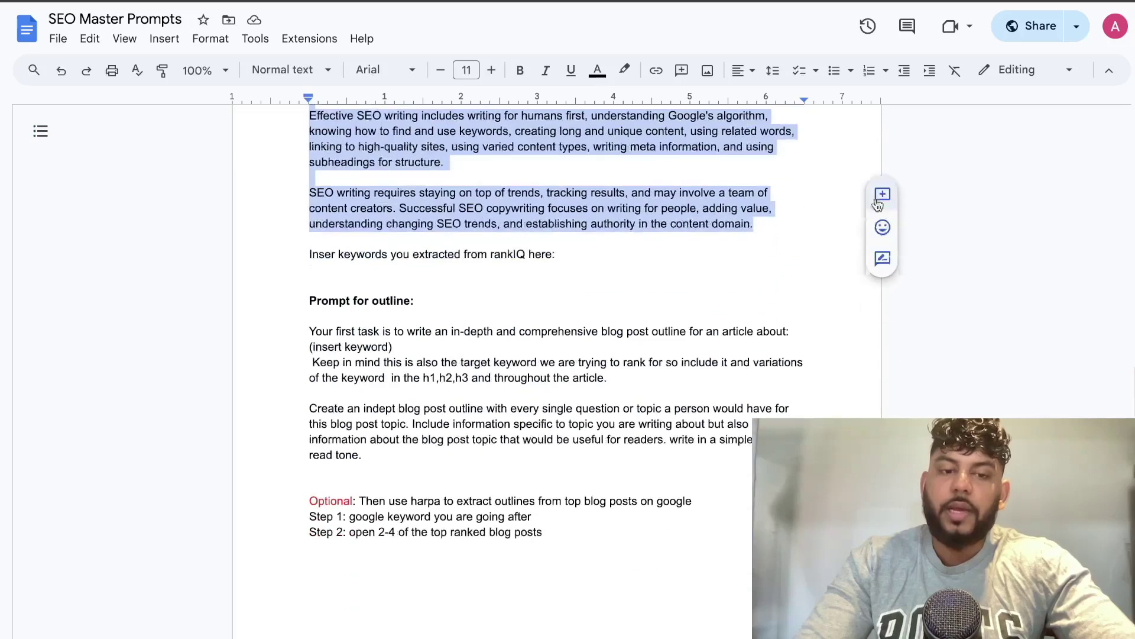
{"action": "left_click_drag", "start_coordinate": [368, 465], "coordinate": [282, 330]}
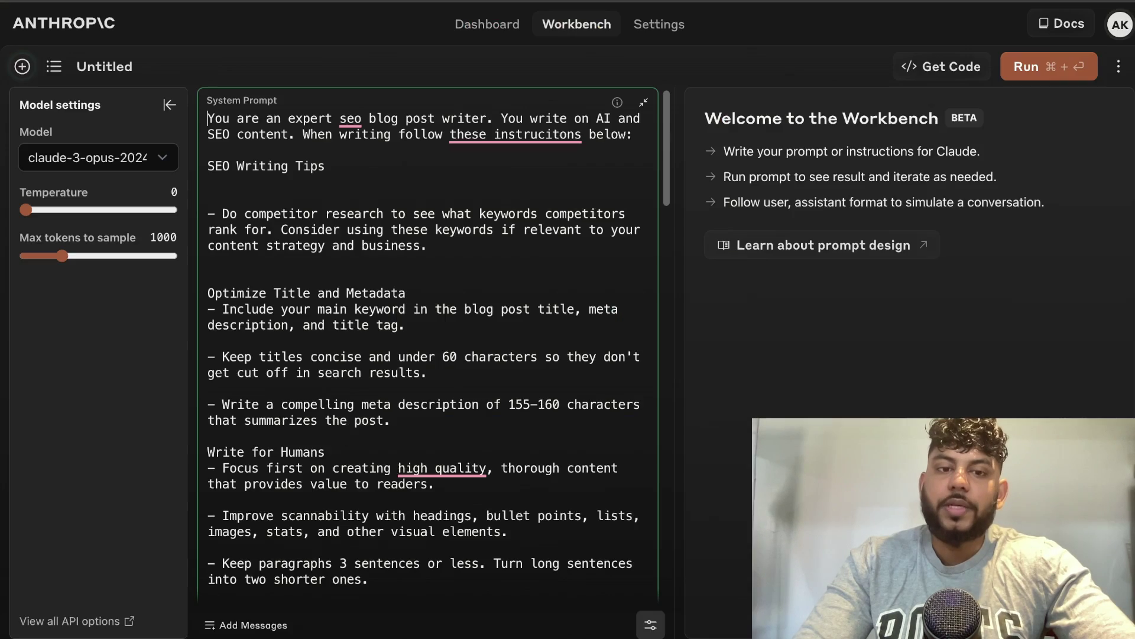
- Paste the outline prompt into the empty user message
{"action": "scroll", "coordinate": [525, 256], "scroll_direction": "down", "scroll_amount": 15}
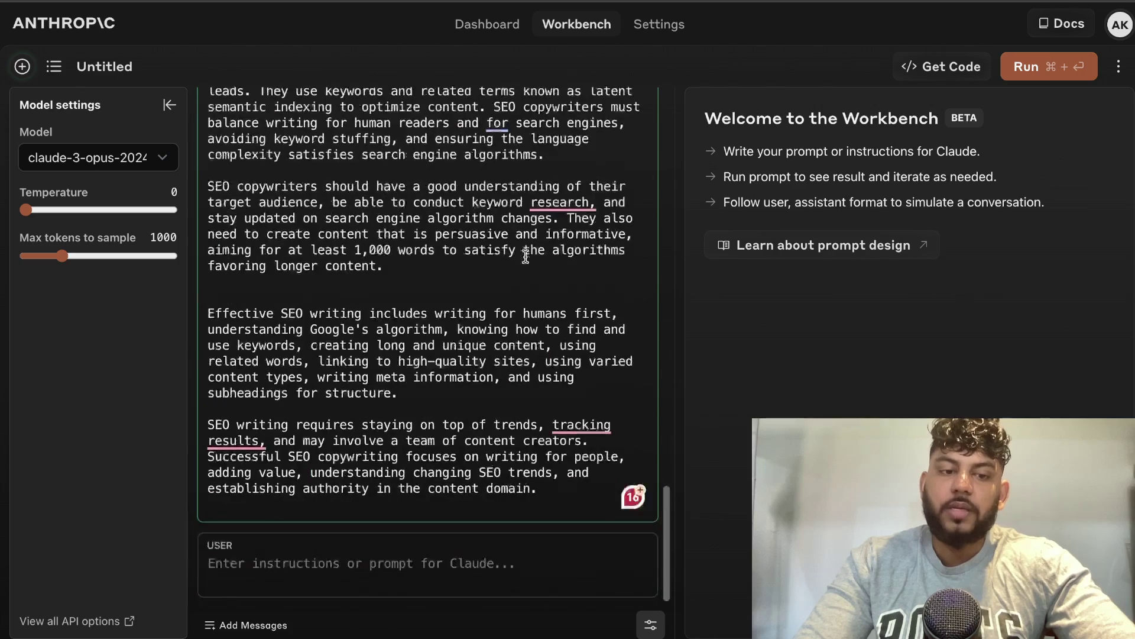
{"action": "left_click", "coordinate": [382, 562]}
{"action": "type", "text": "Your first task is to write an in-depth and comprehensive blog post outline for an article about: (insert keyword)  Keep in mind this is also the target keyword we are trying to rank for so include it and variations of the keyword  in the h1,h2,h3 and throughout the article. Create an indept blog post outline with every single question or topic a person would have for this blog post topic. Include information specific to topic you are writing about but also general information about the blog post topic that would be useful for readers. write in a simple, easy to read tone."}
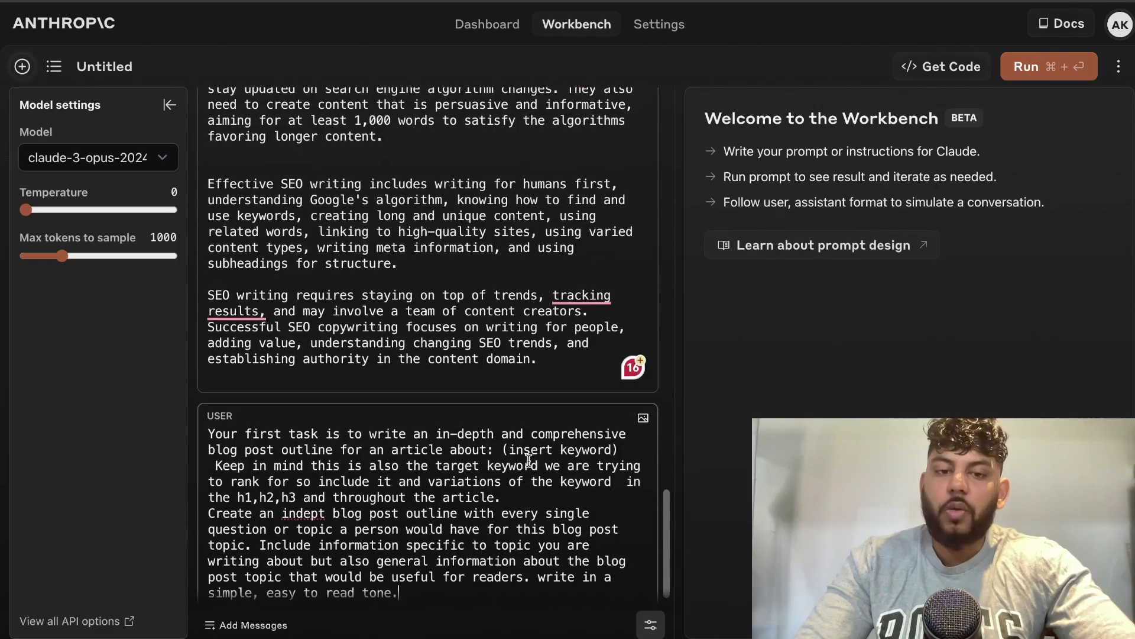
- Replace '(insert keyword)' with 'Best AI Consultant In Toronto' and run the prompt
{"action": "left_click_drag", "start_coordinate": [617, 450], "coordinate": [502, 447]}
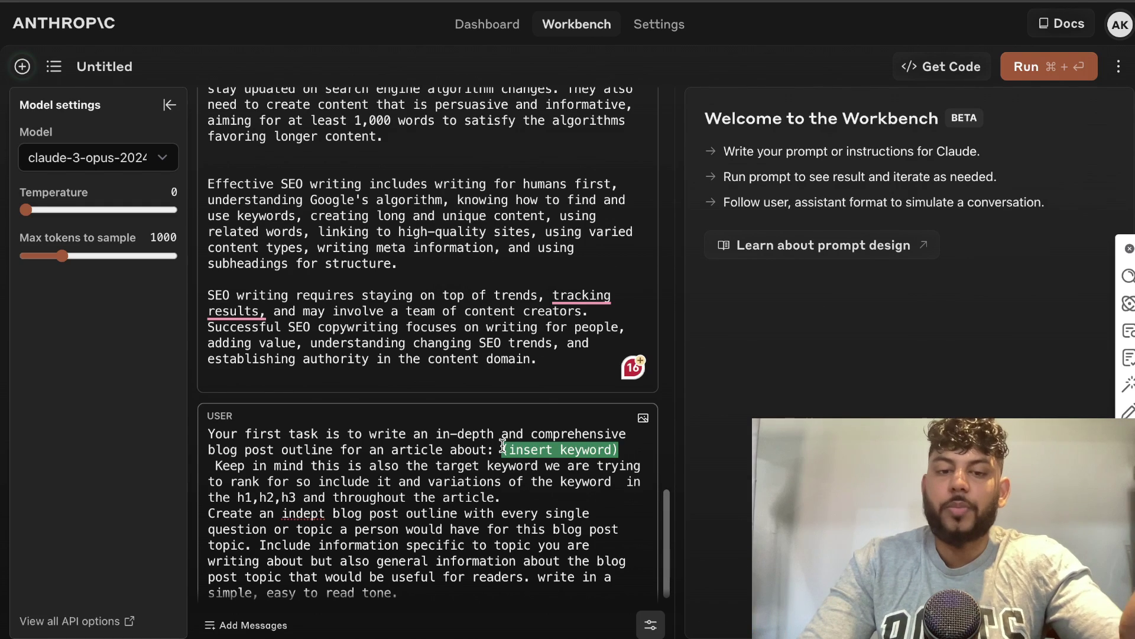
{"action": "left_click", "coordinate": [603, 448]}
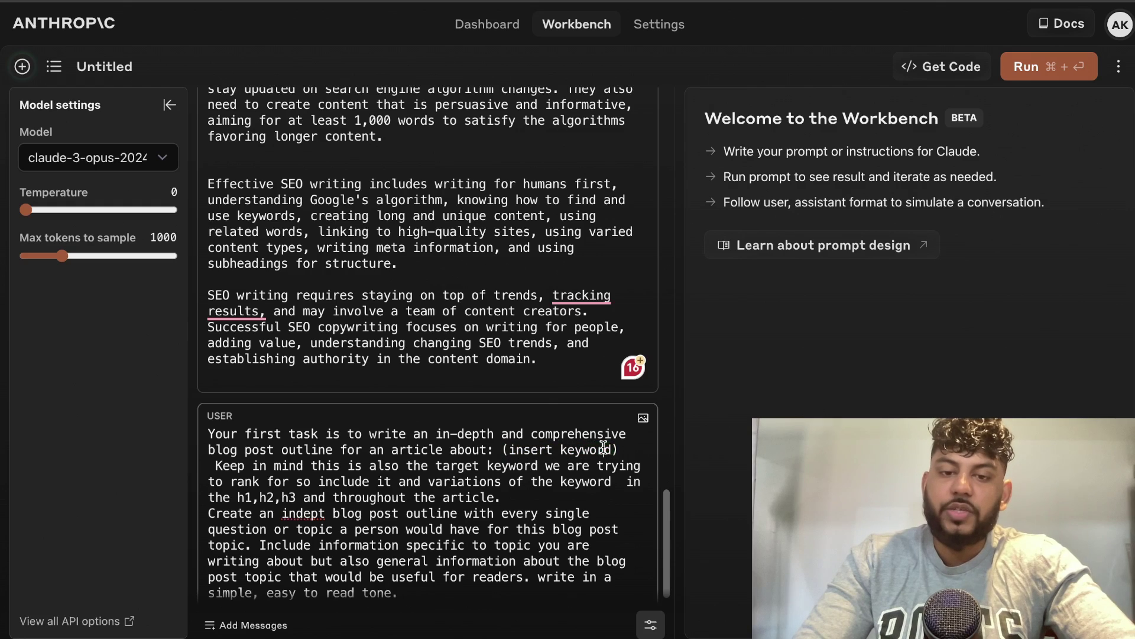
{"action": "left_click_drag", "start_coordinate": [625, 451], "coordinate": [509, 451]}
{"action": "type", "text": "i"}
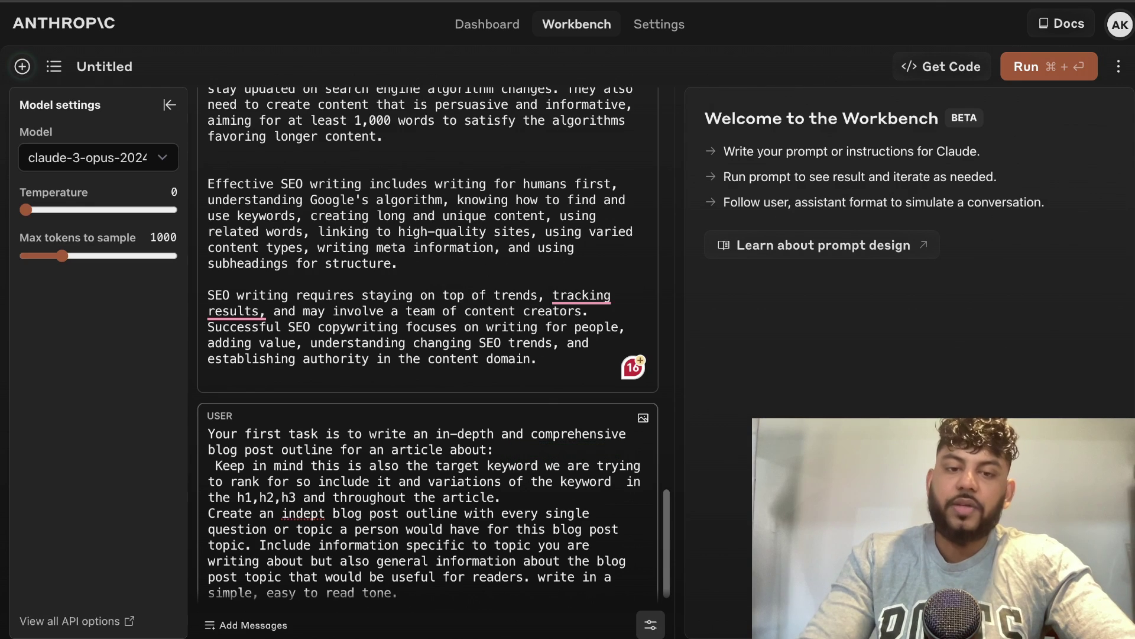
{"action": "type", "text": "Best AI Consultant In Toronto"}
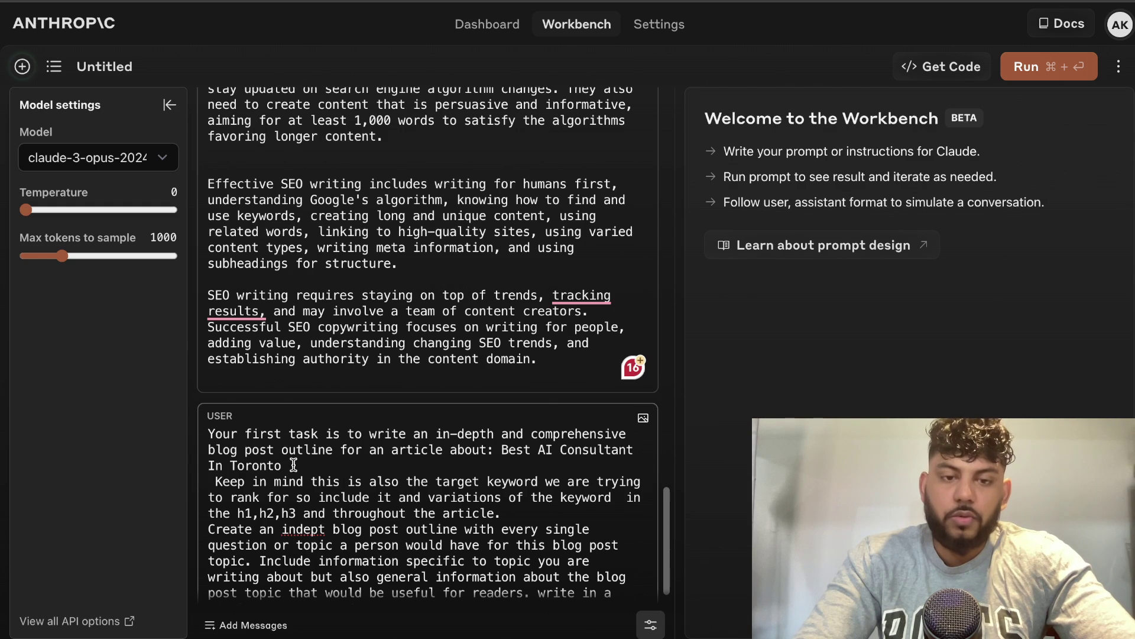
{"action": "scroll", "coordinate": [508, 474], "scroll_direction": "down", "scroll_amount": 1}
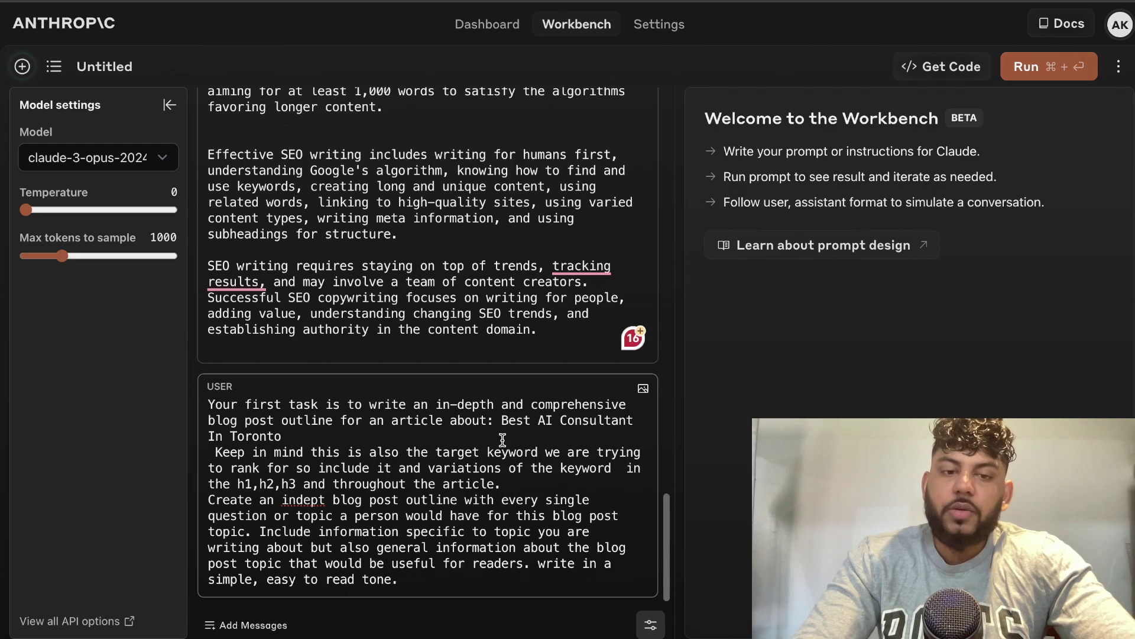
{"action": "left_click", "coordinate": [738, 466]}
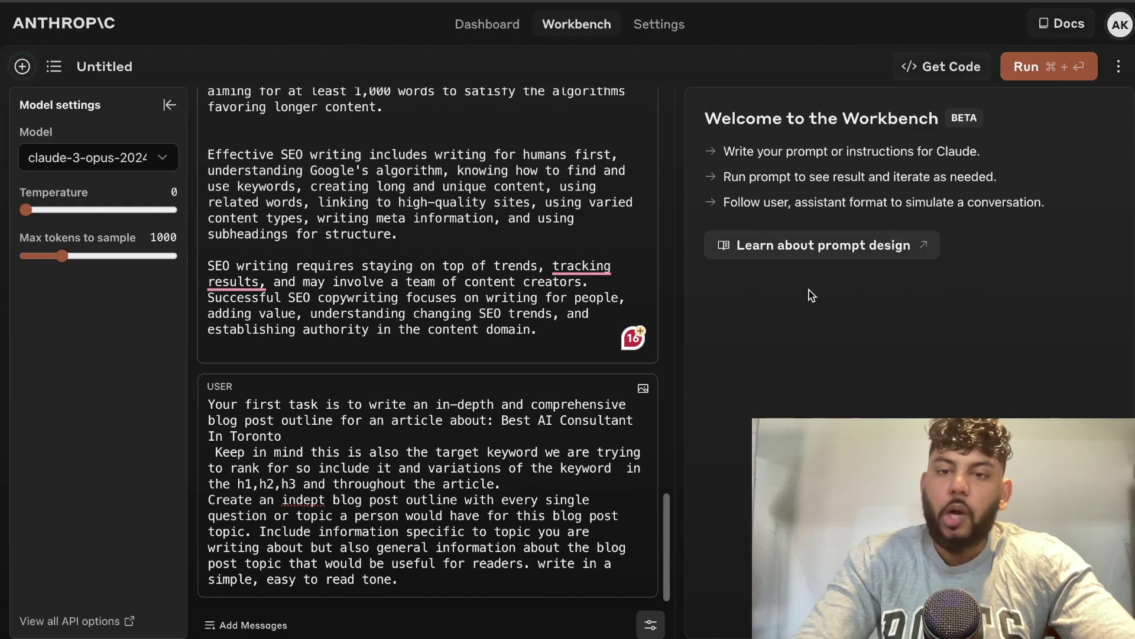
{"action": "left_click", "coordinate": [1030, 69]}
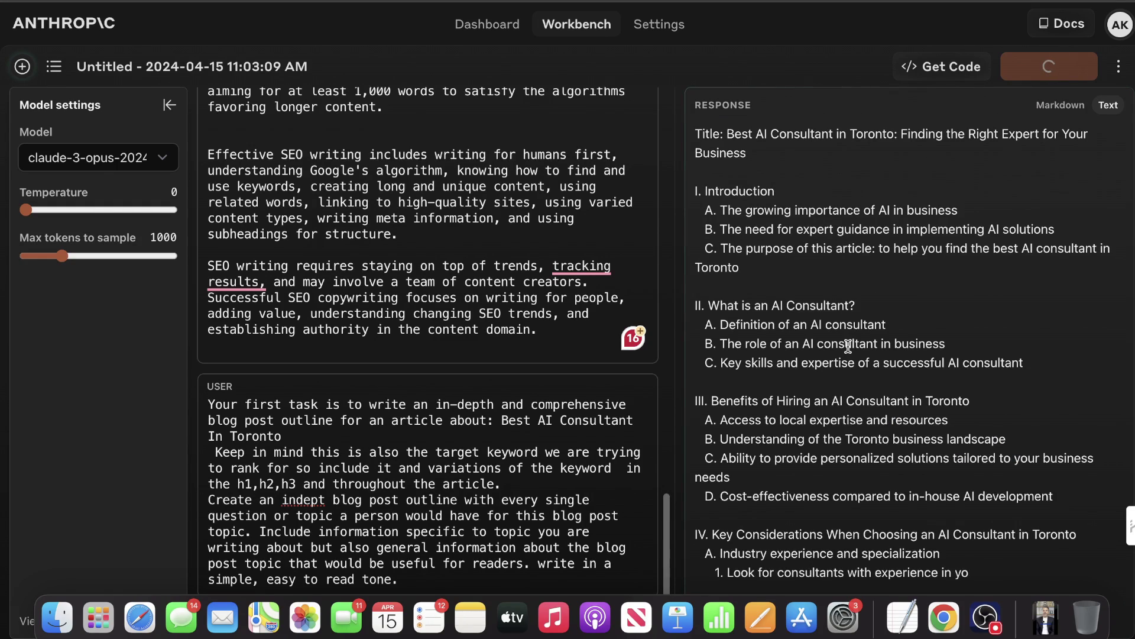
- Review the streaming outline, select the target keyword in the prompt, and open a new tab
{"action": "key", "text": "ctrl+Up"}
{"action": "key", "text": "Escape"}
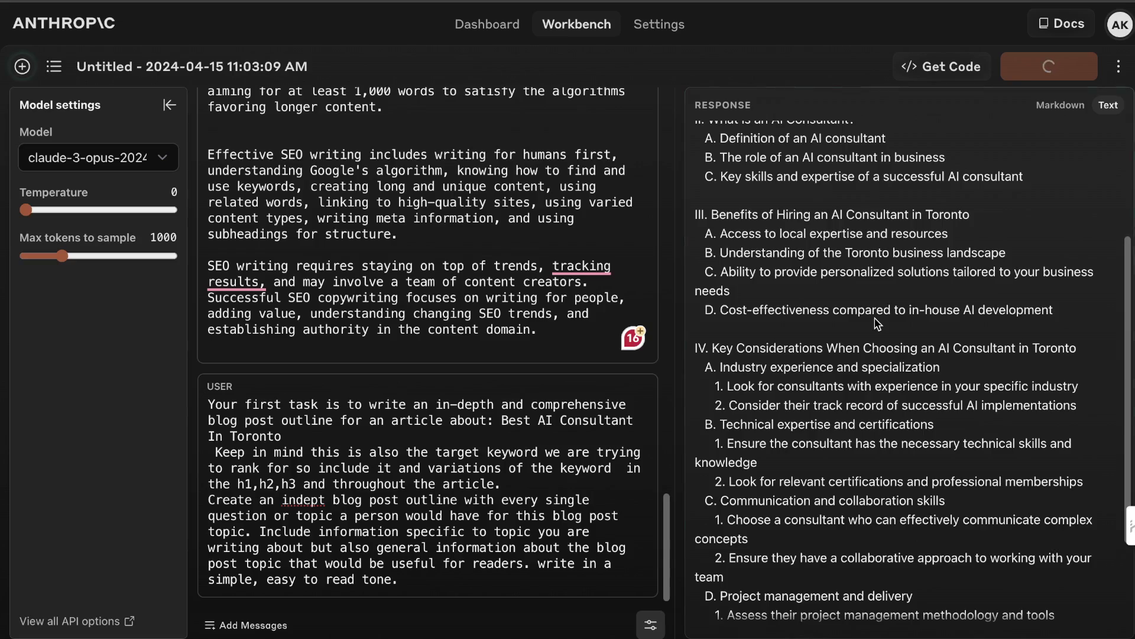
{"action": "scroll", "coordinate": [877, 324], "scroll_direction": "up", "scroll_amount": 10}
{"action": "scroll", "coordinate": [878, 324], "scroll_direction": "down", "scroll_amount": 10}
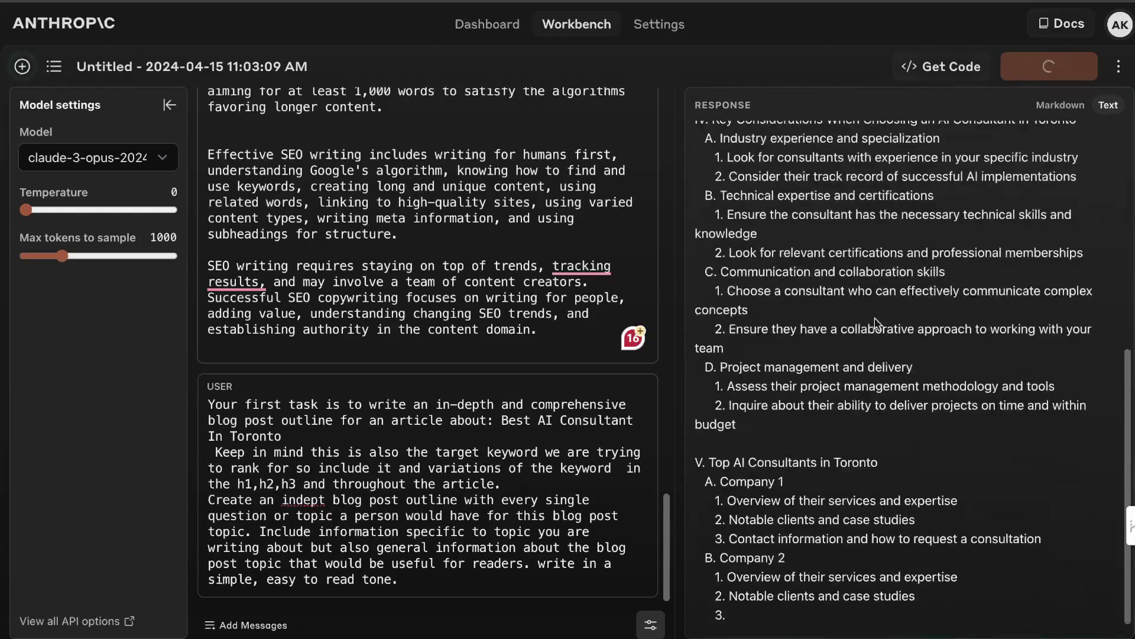
{"action": "scroll", "coordinate": [875, 320], "scroll_direction": "up", "scroll_amount": 10}
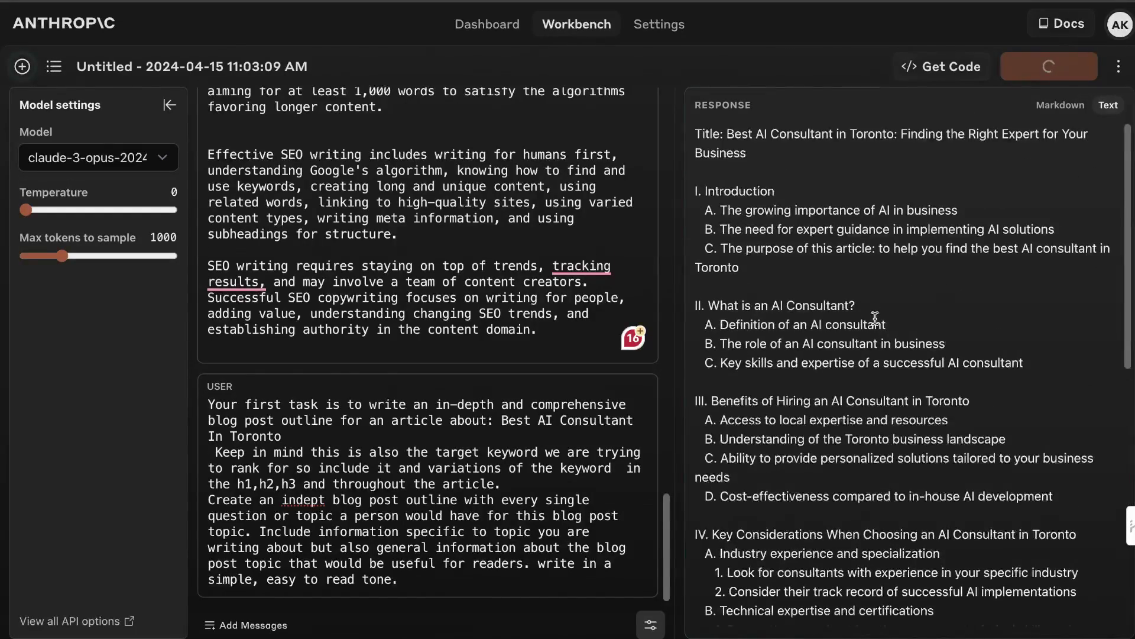
{"action": "left_click_drag", "start_coordinate": [502, 420], "coordinate": [285, 435]}
{"action": "key", "text": "ctrl+c"}
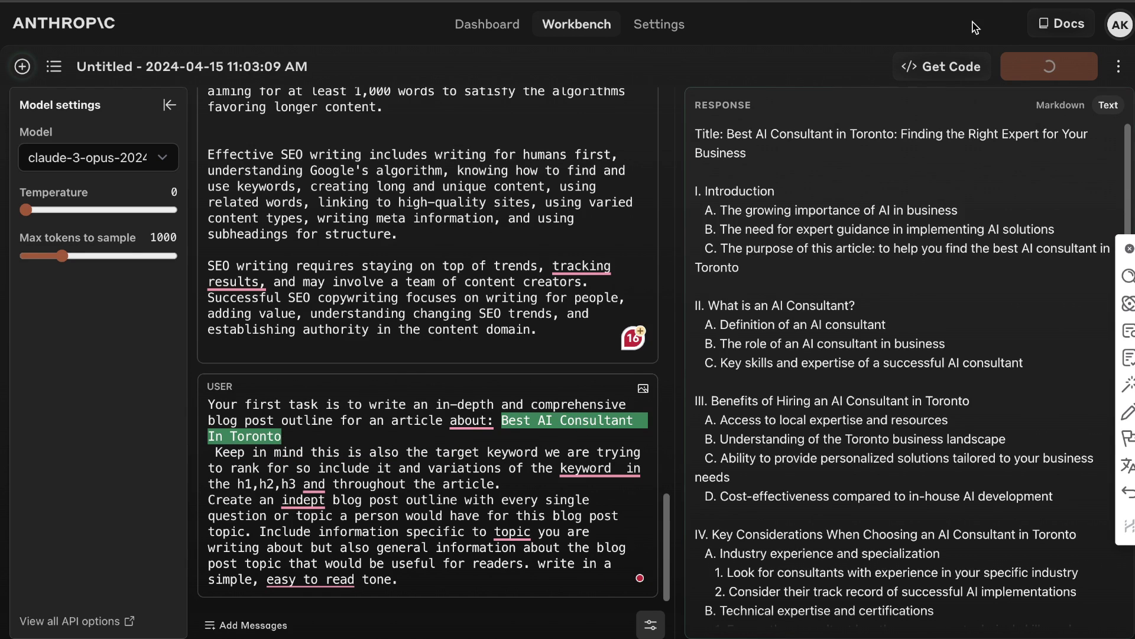
{"action": "key", "text": "ctrl+t"}
- Search Google for 'Best AI Consultant In Toronto'
{"action": "type", "text": "g"}
{"action": "key", "text": "Return"}
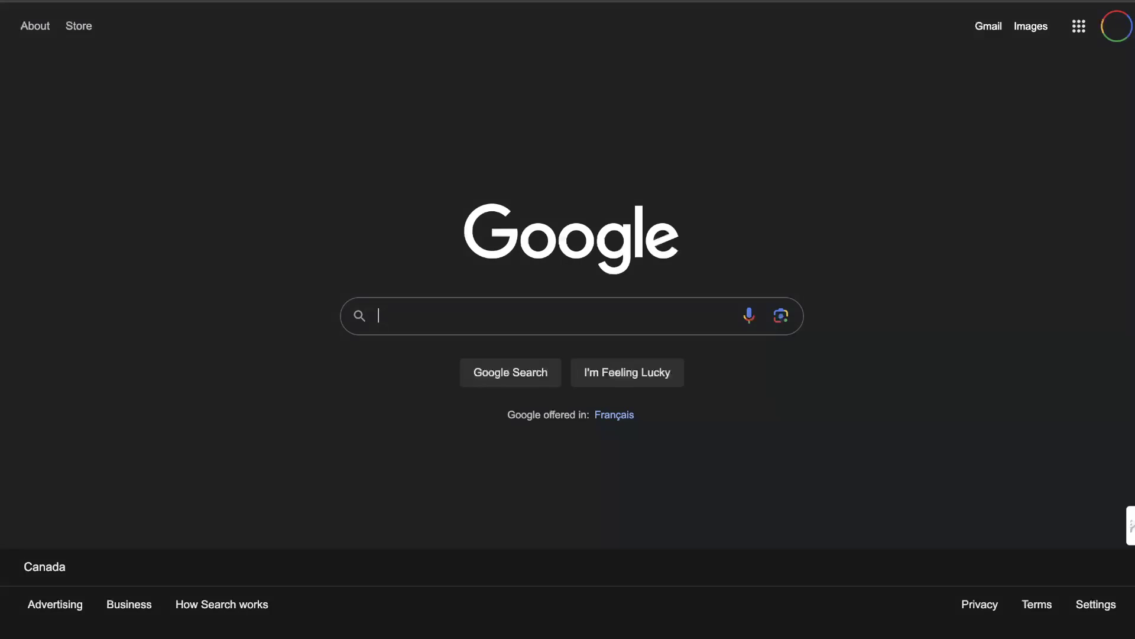
{"action": "key", "text": "ctrl+v"}
{"action": "key", "text": "Return"}
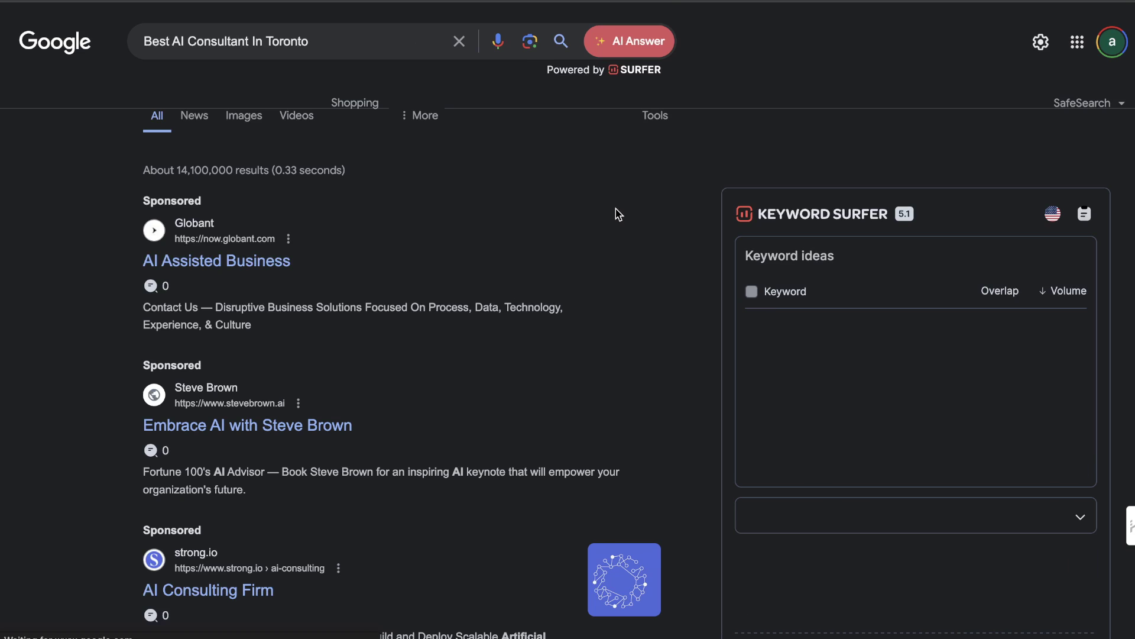
{"action": "scroll", "coordinate": [619, 214], "scroll_direction": "down", "scroll_amount": 7}
{"action": "scroll", "coordinate": [618, 214], "scroll_direction": "down", "scroll_amount": 5}
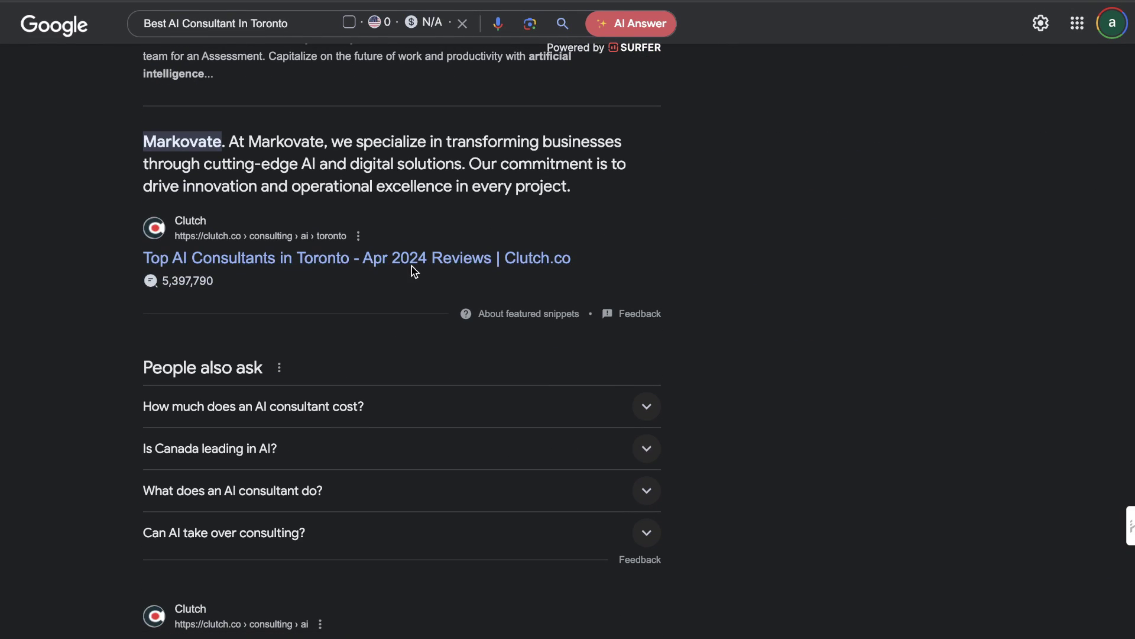
- Check the Clutch Toronto AI consultants result, then open Zfort Group's AI consulting page
{"action": "left_click", "coordinate": [394, 268]}
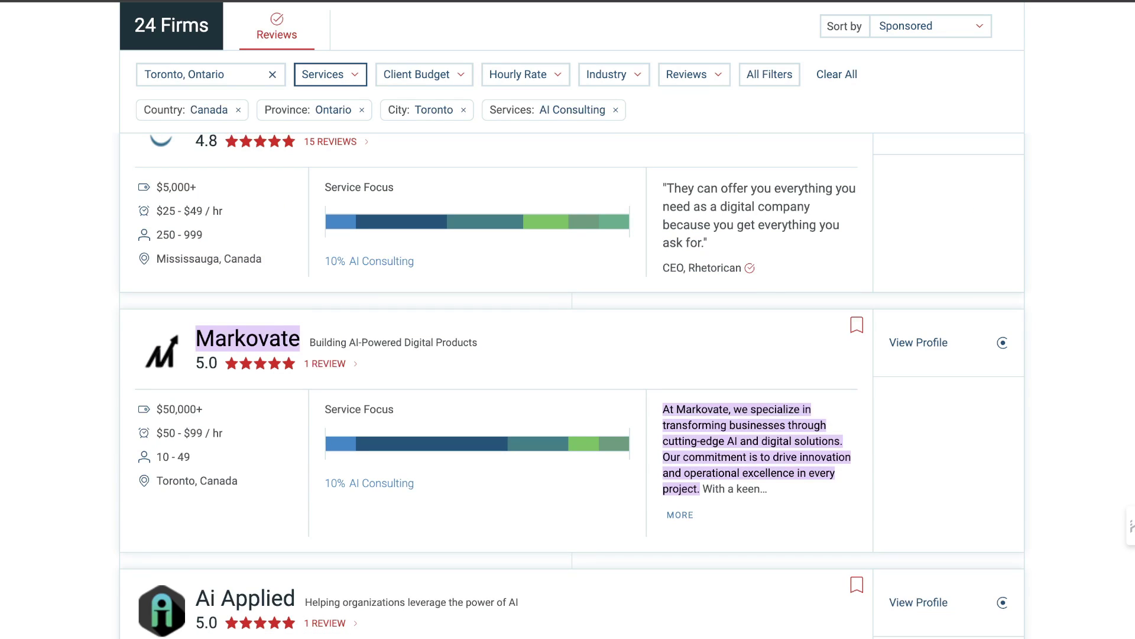
{"action": "key", "text": "alt+Left"}
{"action": "scroll", "coordinate": [285, 335], "scroll_direction": "down", "scroll_amount": 10}
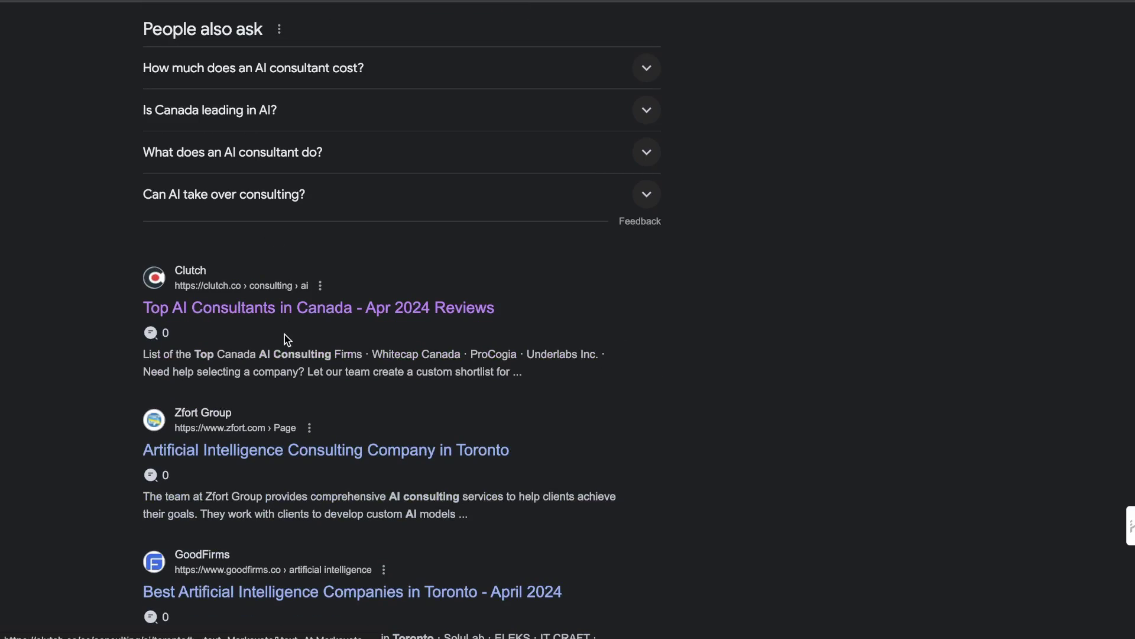
{"action": "scroll", "coordinate": [285, 335], "scroll_direction": "down", "scroll_amount": 3}
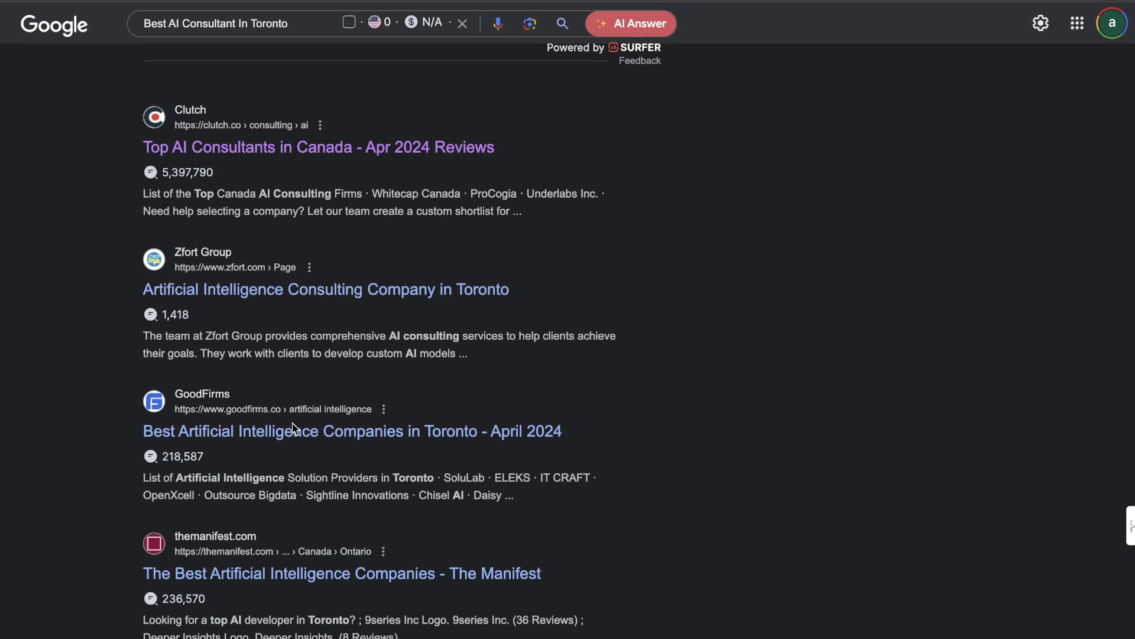
{"action": "left_click", "coordinate": [284, 289]}
{"action": "scroll", "coordinate": [595, 322], "scroll_direction": "down", "scroll_amount": 8}
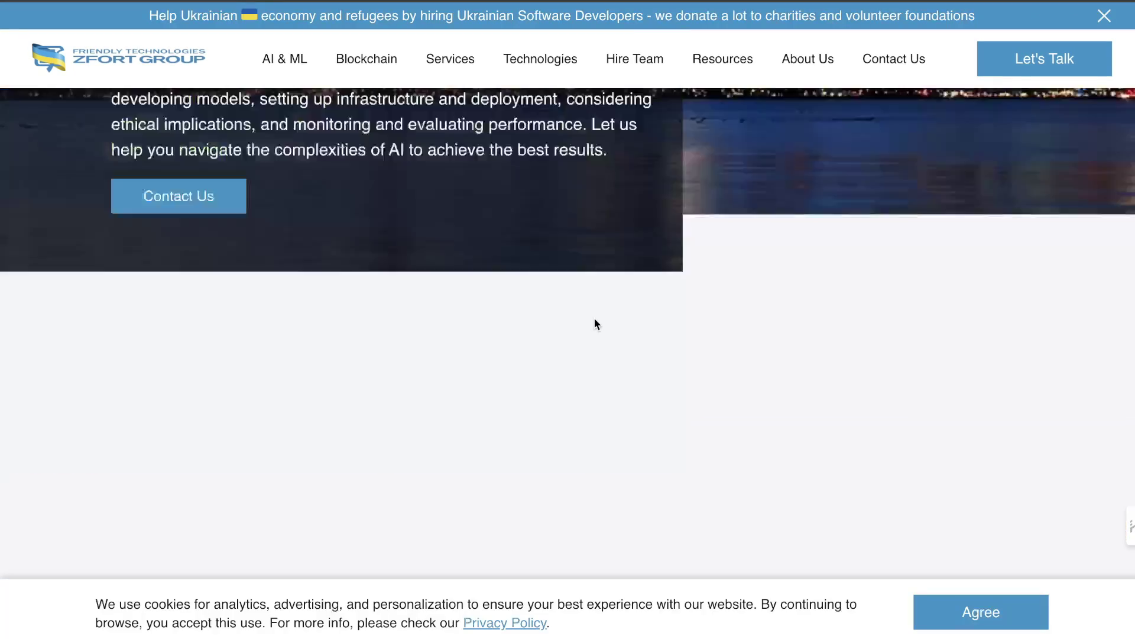
{"action": "scroll", "coordinate": [594, 319], "scroll_direction": "down", "scroll_amount": 20}
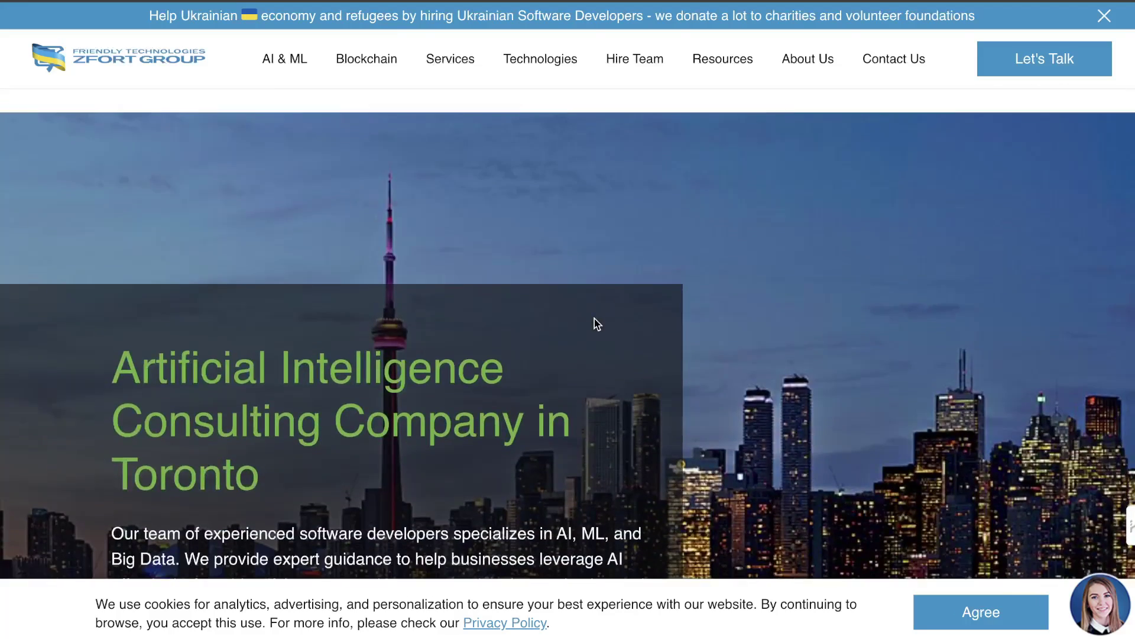
{"action": "scroll", "coordinate": [595, 323], "scroll_direction": "down", "scroll_amount": 1}
- Accept the cookie notice and have HARPA AI extract the Toronto expert profiles using GPT-3.5
{"action": "left_click", "coordinate": [1004, 608]}
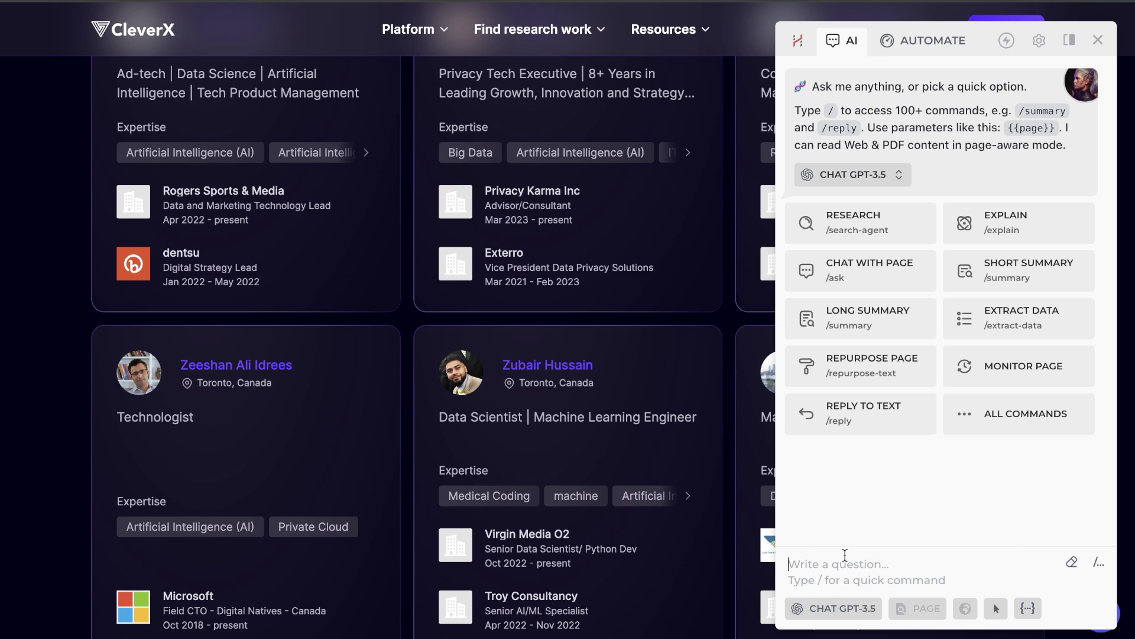
{"action": "scroll", "coordinate": [642, 317], "scroll_direction": "up", "scroll_amount": 8}
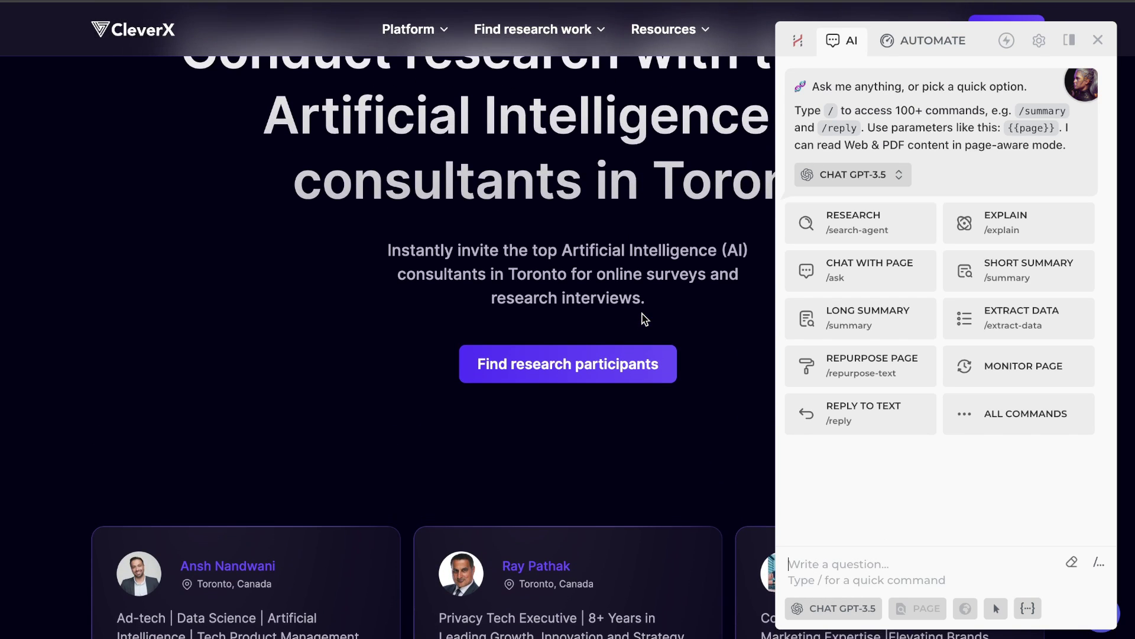
{"action": "scroll", "coordinate": [643, 317], "scroll_direction": "up", "scroll_amount": 2}
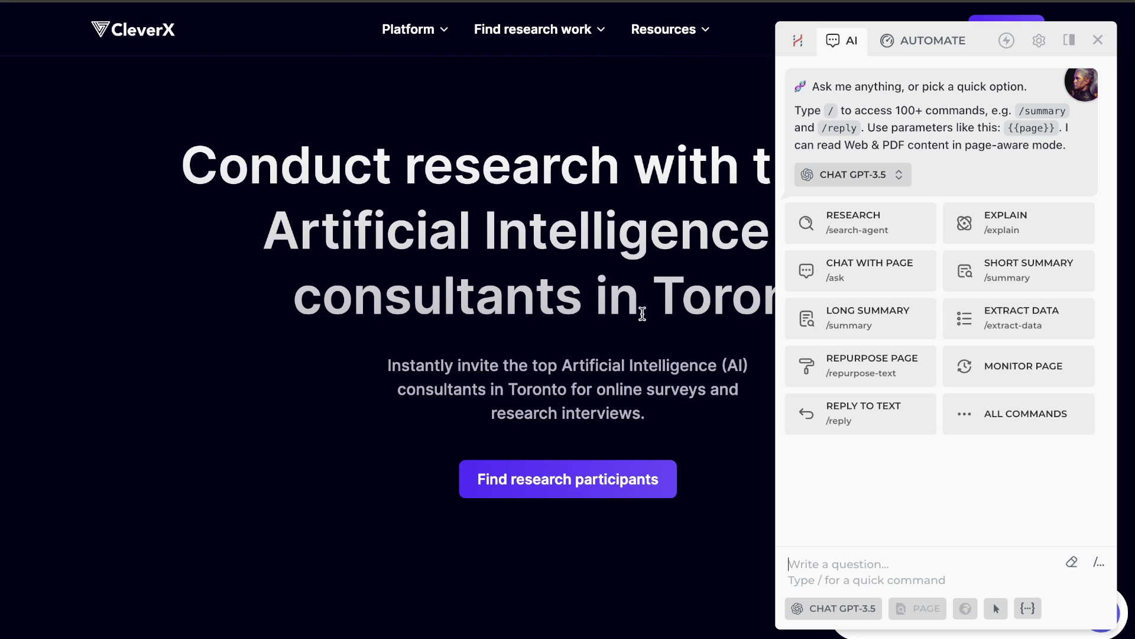
{"action": "scroll", "coordinate": [642, 314], "scroll_direction": "down", "scroll_amount": 1}
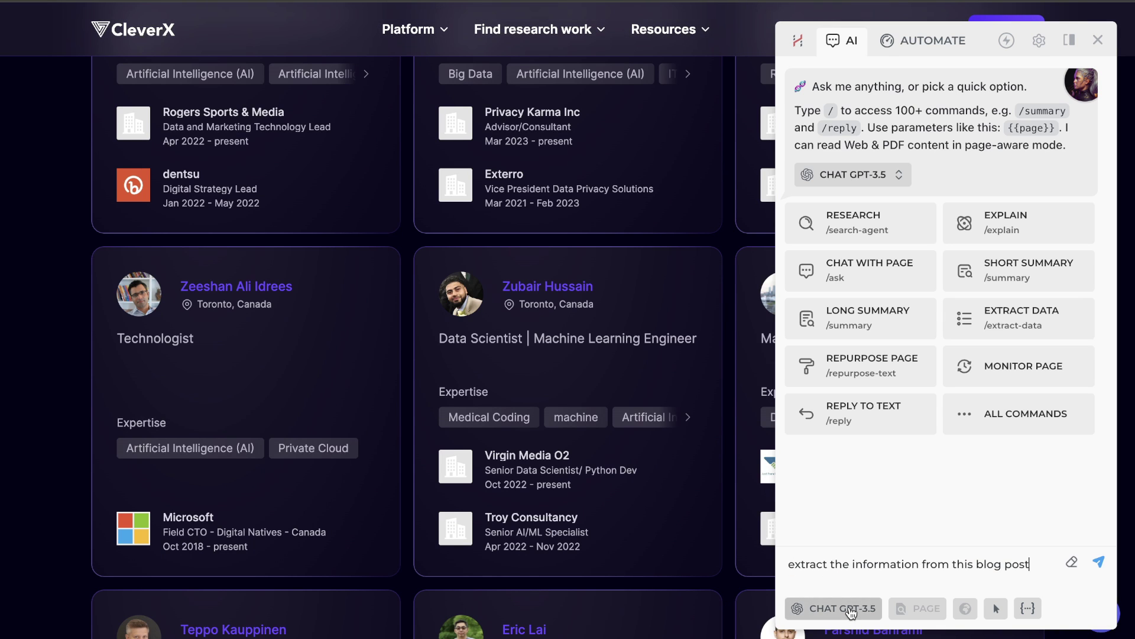
{"action": "left_click", "coordinate": [852, 610]}
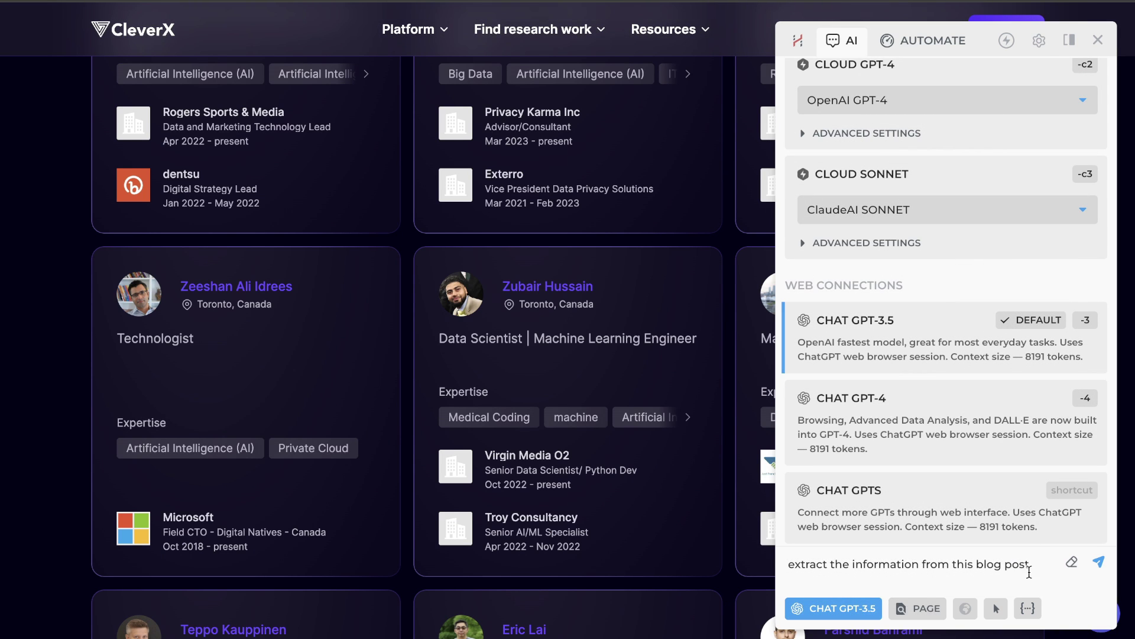
{"action": "key", "text": "Return"}
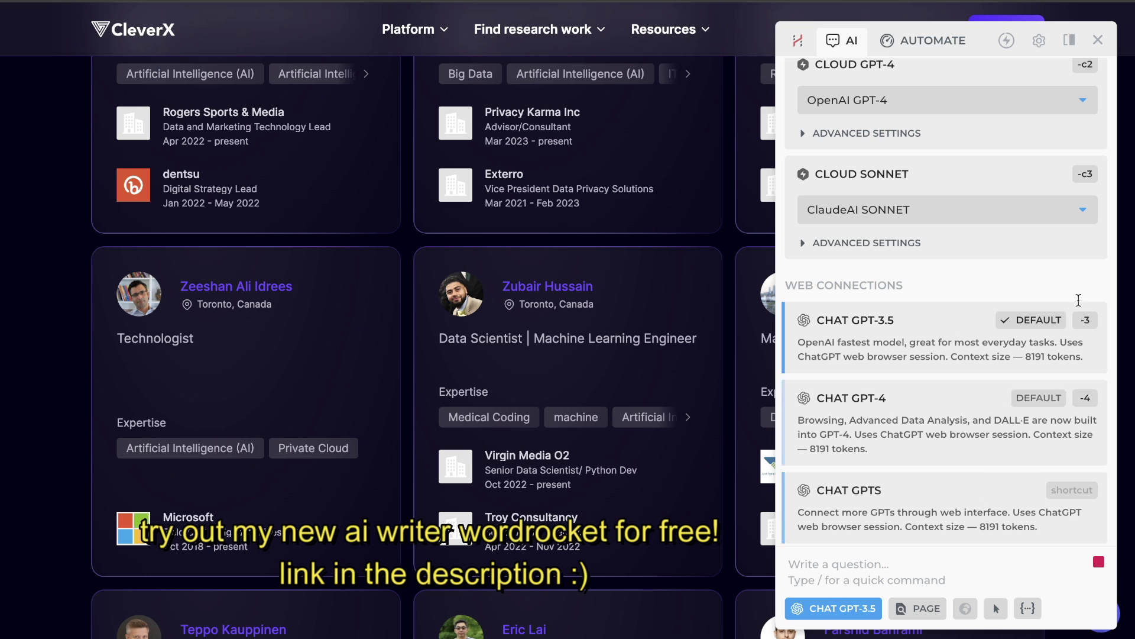
{"action": "scroll", "coordinate": [1058, 267], "scroll_direction": "down", "scroll_amount": 3}
{"action": "scroll", "coordinate": [1043, 165], "scroll_direction": "down", "scroll_amount": 10}
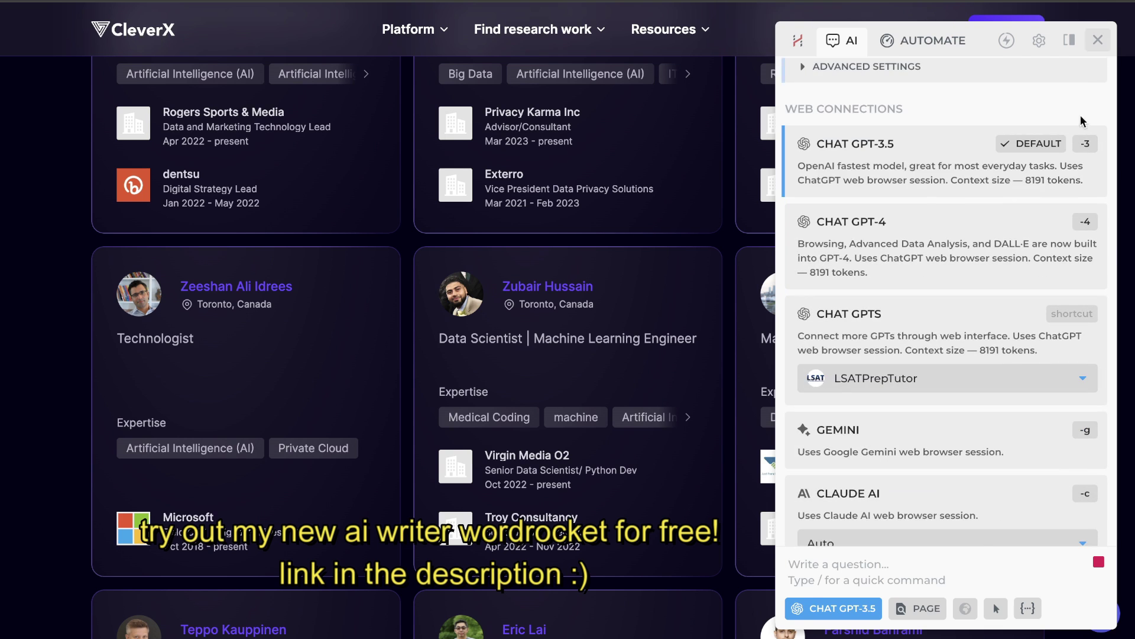
{"action": "scroll", "coordinate": [1041, 170], "scroll_direction": "up", "scroll_amount": 15}
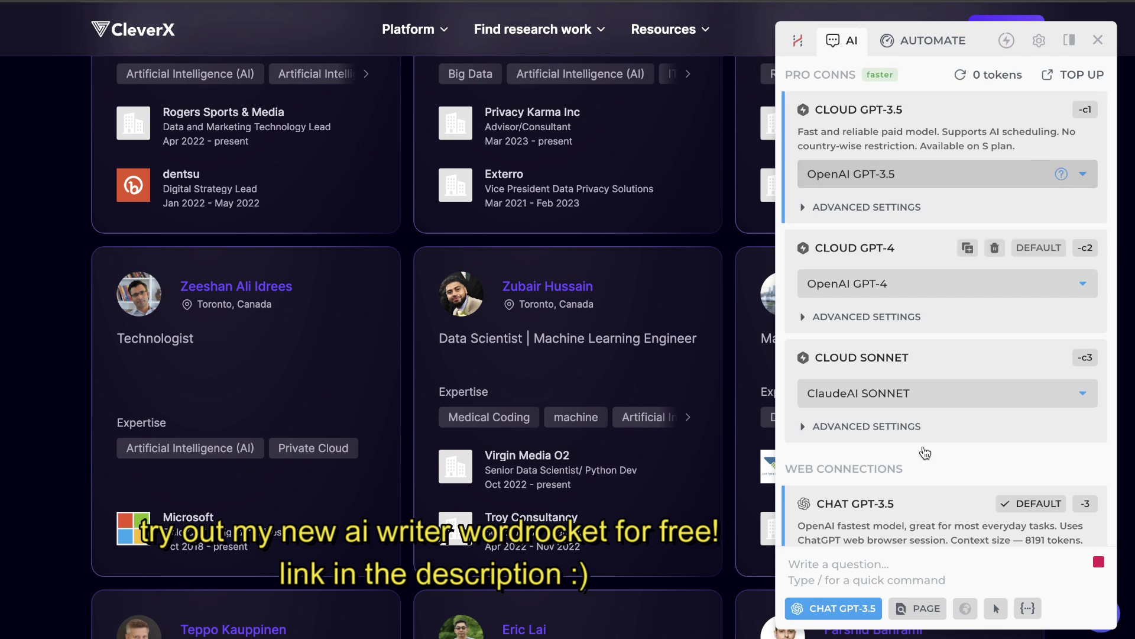
{"action": "left_click", "coordinate": [834, 608]}
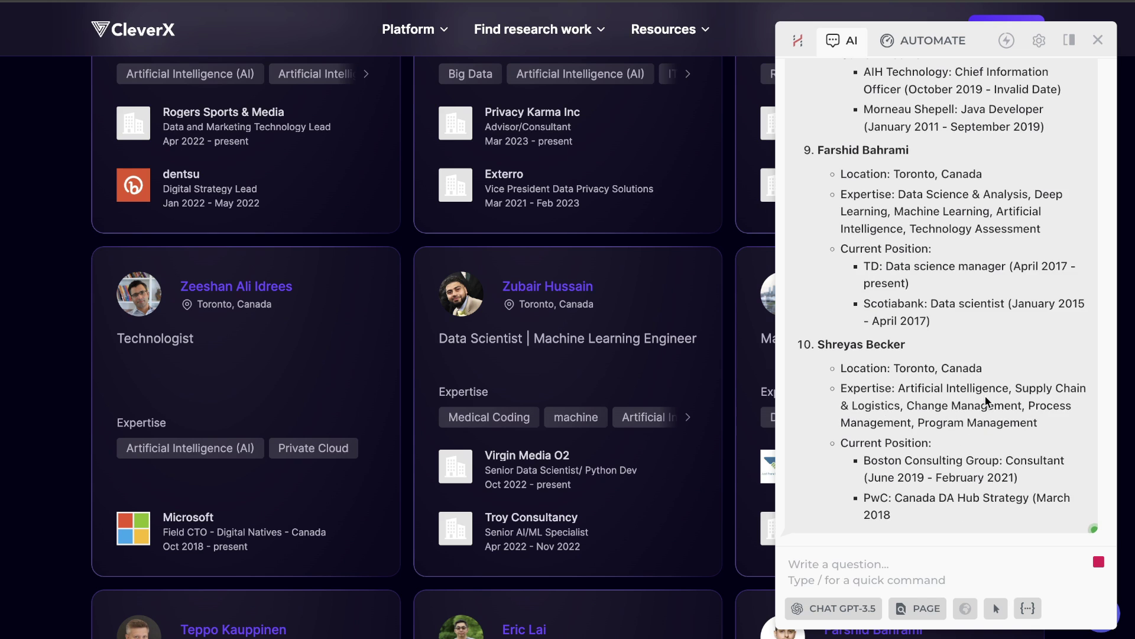
{"action": "scroll", "coordinate": [986, 400], "scroll_direction": "up", "scroll_amount": 10}
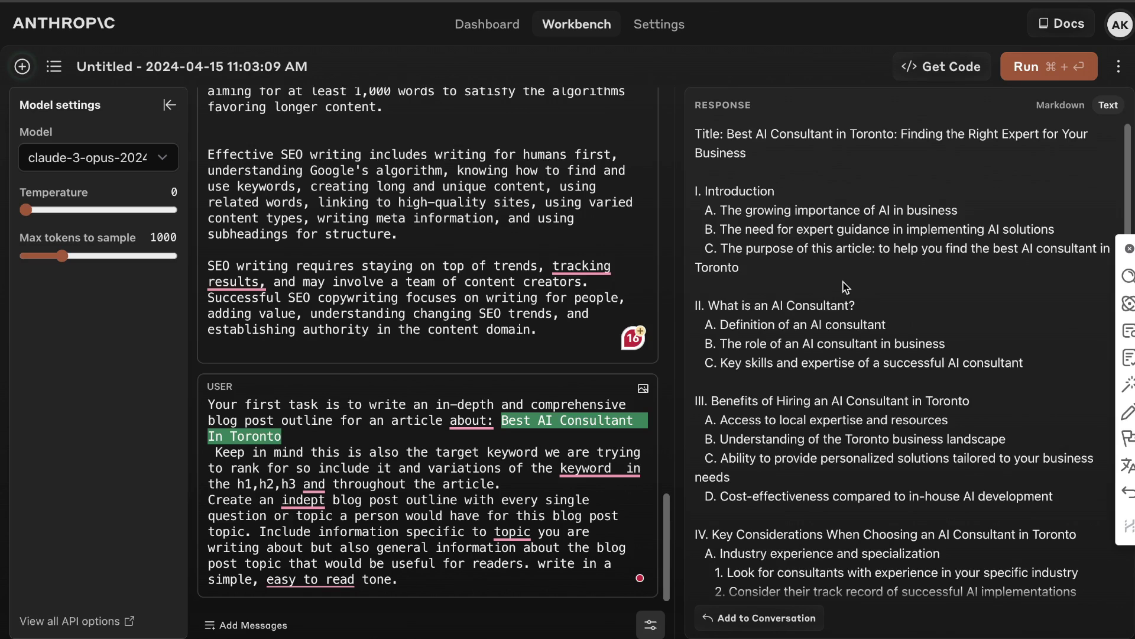
- Select the extracted consultant profiles, then add Claude's outline to the Workbench conversation
{"action": "scroll", "coordinate": [846, 288], "scroll_direction": "down", "scroll_amount": 10}
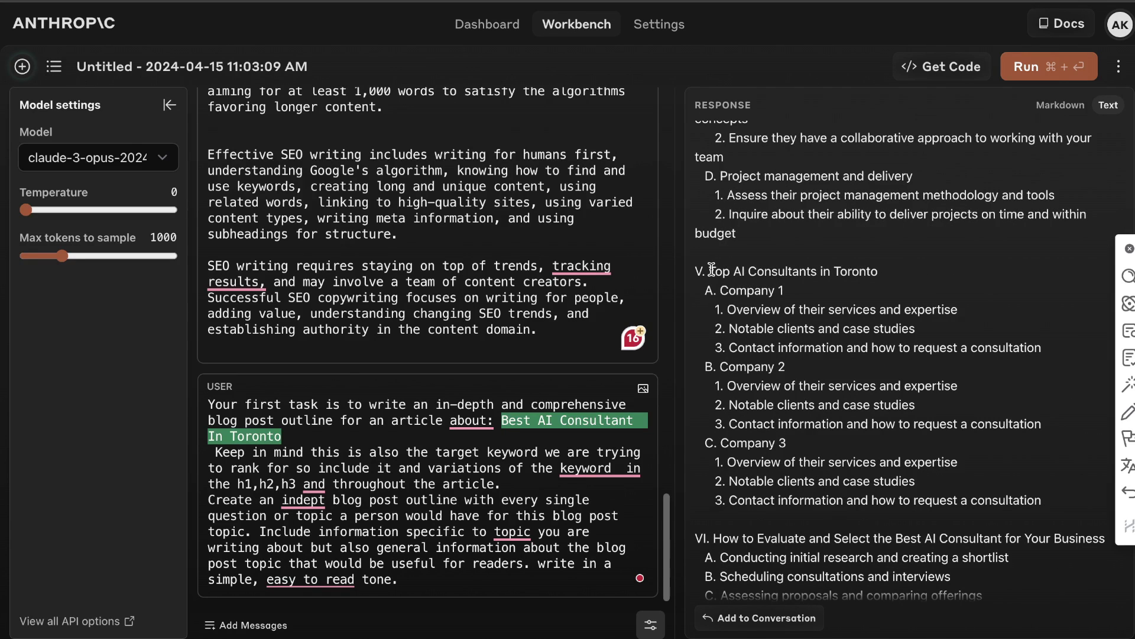
{"action": "scroll", "coordinate": [802, 344], "scroll_direction": "down", "scroll_amount": 1}
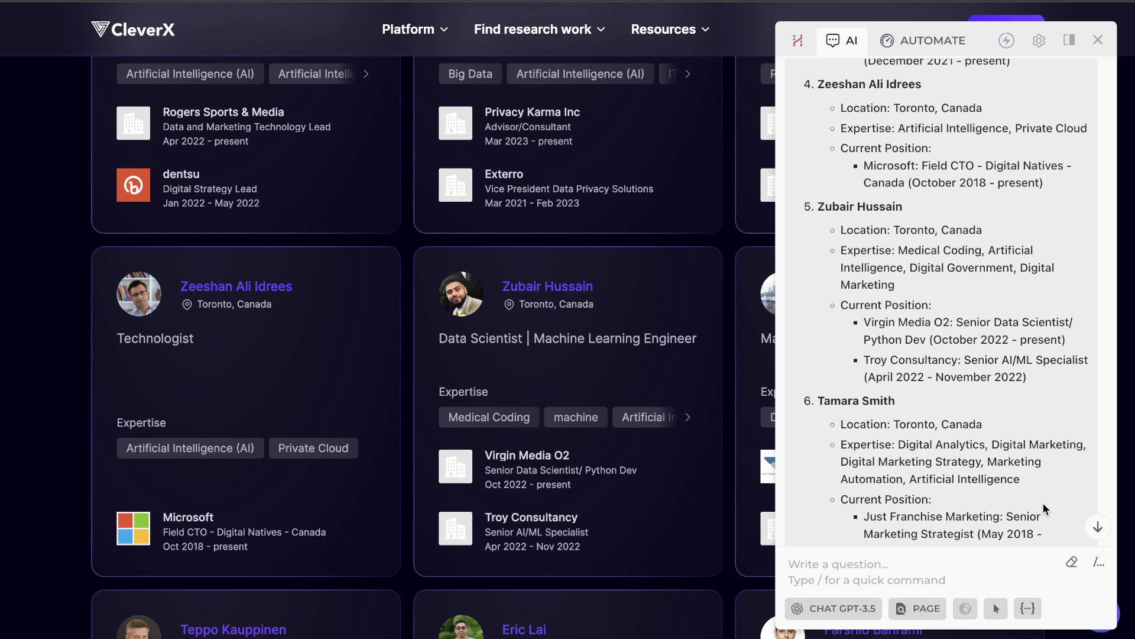
{"action": "left_click_drag", "start_coordinate": [1044, 538], "coordinate": [797, 306]}
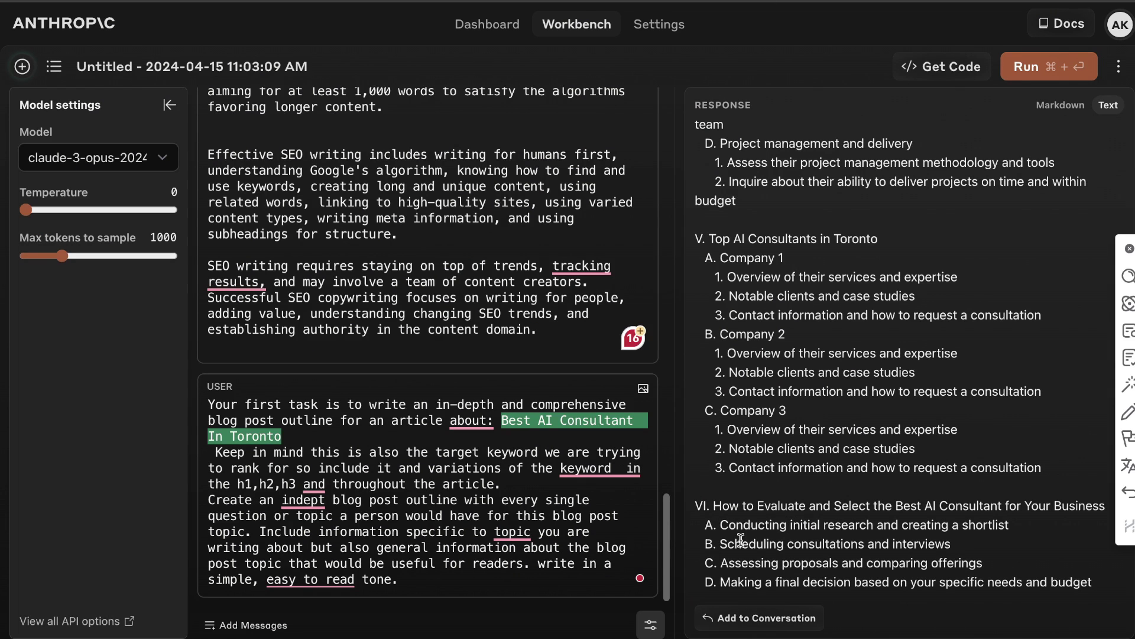
{"action": "left_click", "coordinate": [1129, 248]}
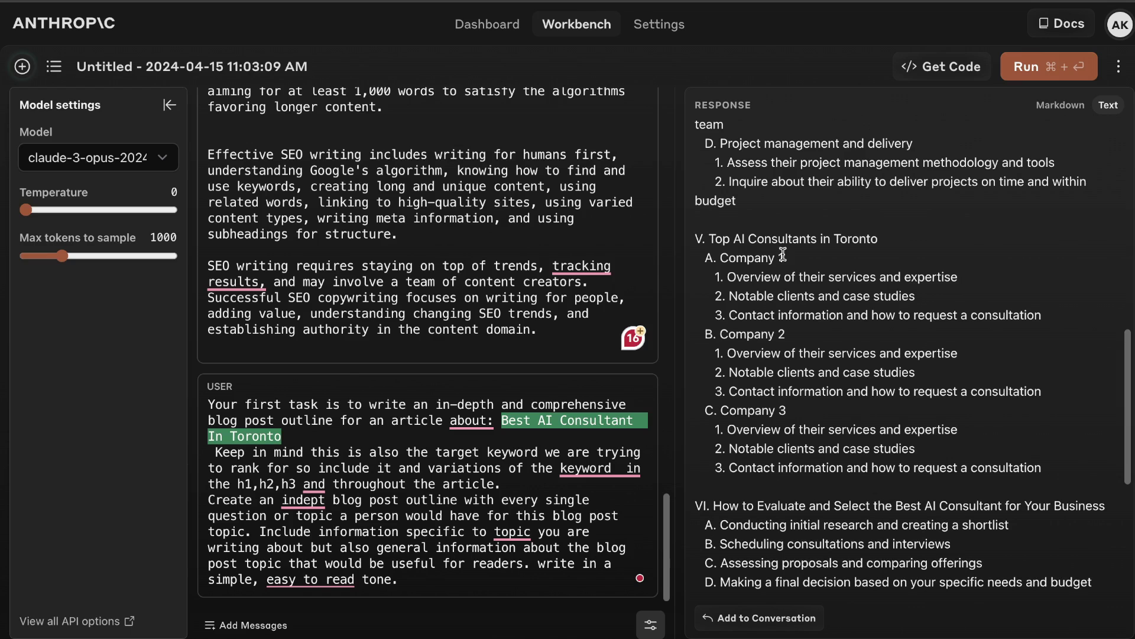
{"action": "left_click", "coordinate": [769, 618]}
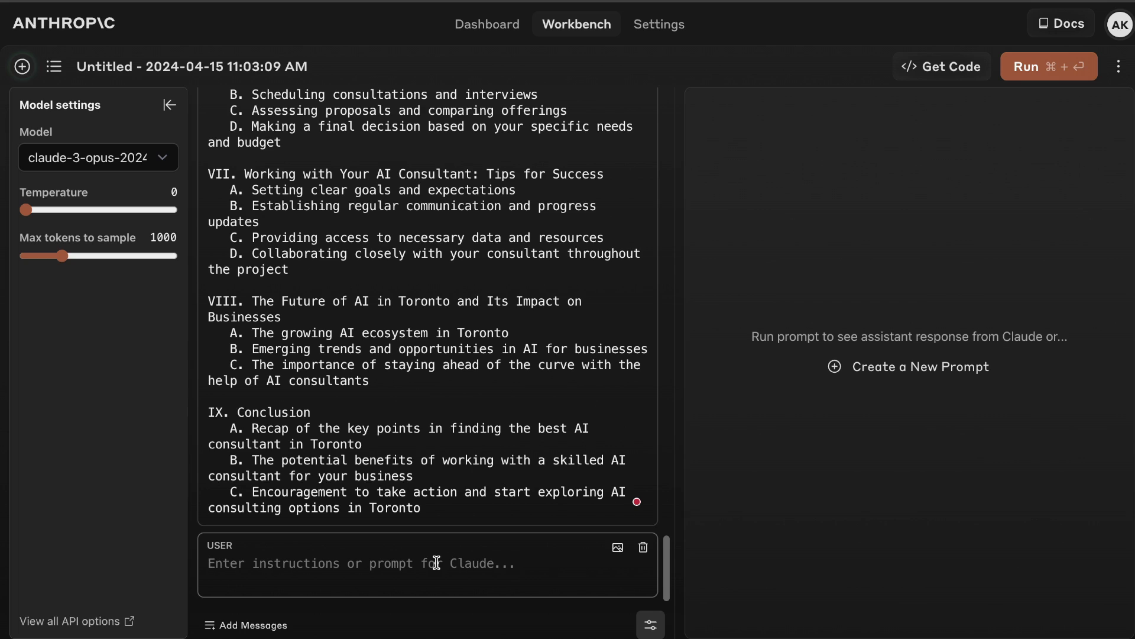
- Write a user message 'When writing include this information' followed by the pasted consultant profiles
{"action": "type", "text": "When"}
{"action": "key", "text": "BackSpace"}
{"action": "type", "text": "When writing"}
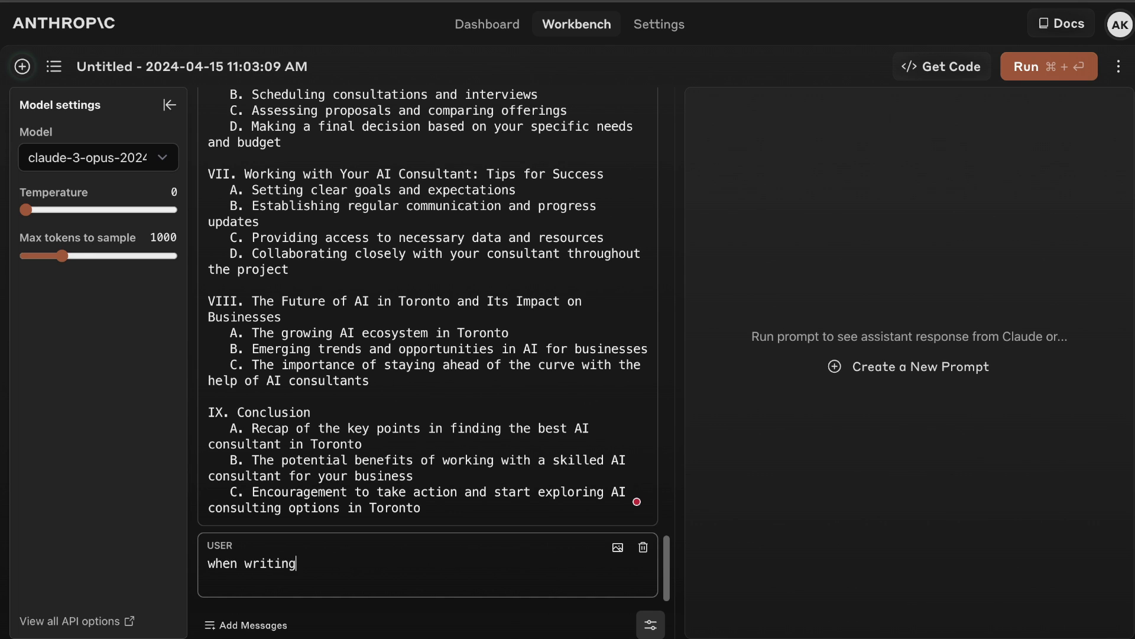
{"action": "type", "text": " include this inf"}
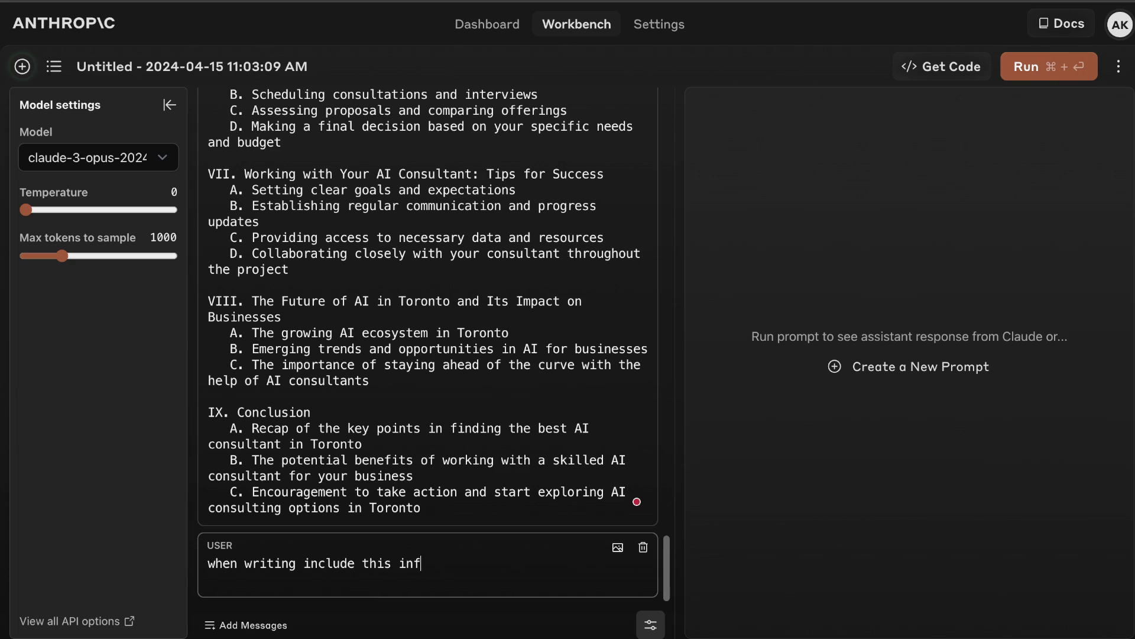
{"action": "type", "text": "ormation"}
{"action": "key", "text": "ctrl+v"}
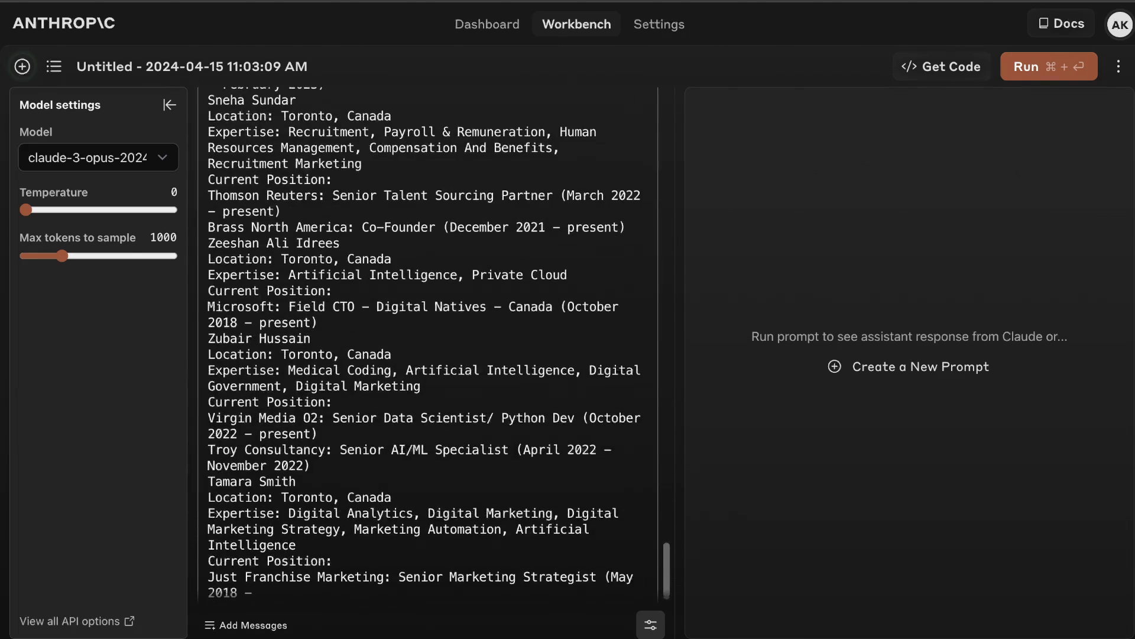
{"action": "scroll", "coordinate": [414, 449], "scroll_direction": "up", "scroll_amount": 10}
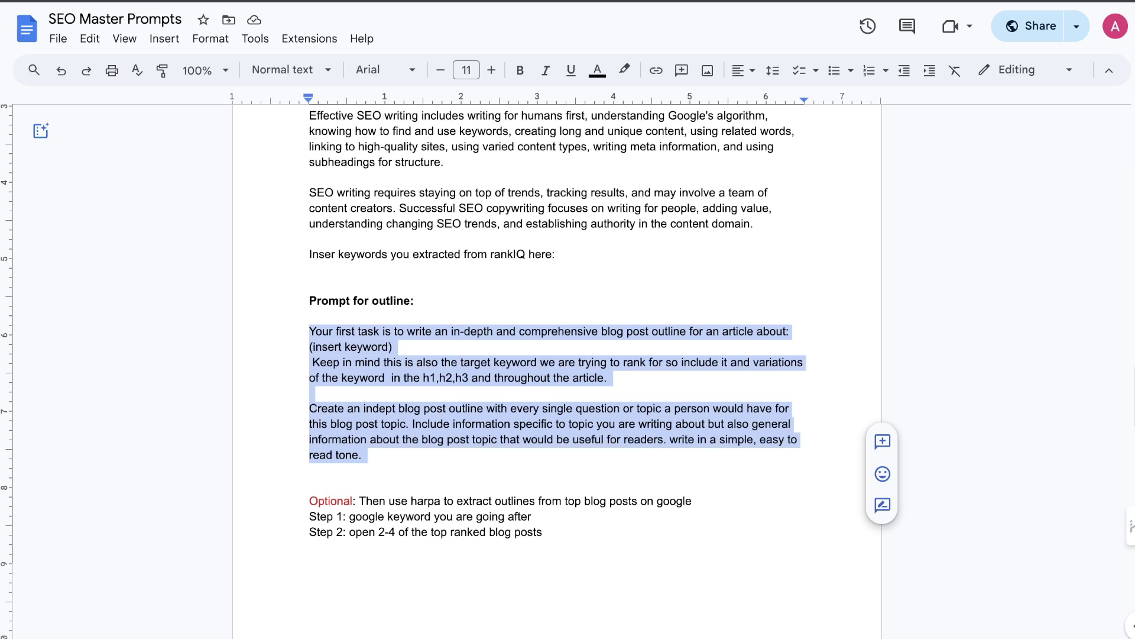
{"action": "scroll", "coordinate": [657, 281], "scroll_direction": "down", "scroll_amount": 20}
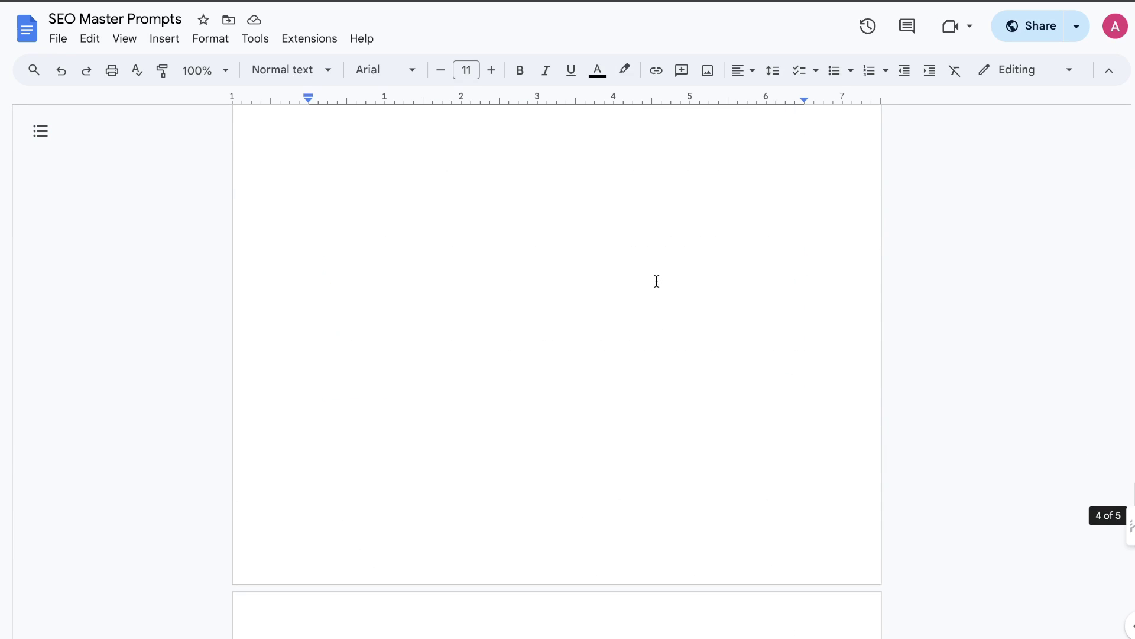
{"action": "scroll", "coordinate": [657, 281], "scroll_direction": "down", "scroll_amount": 2}
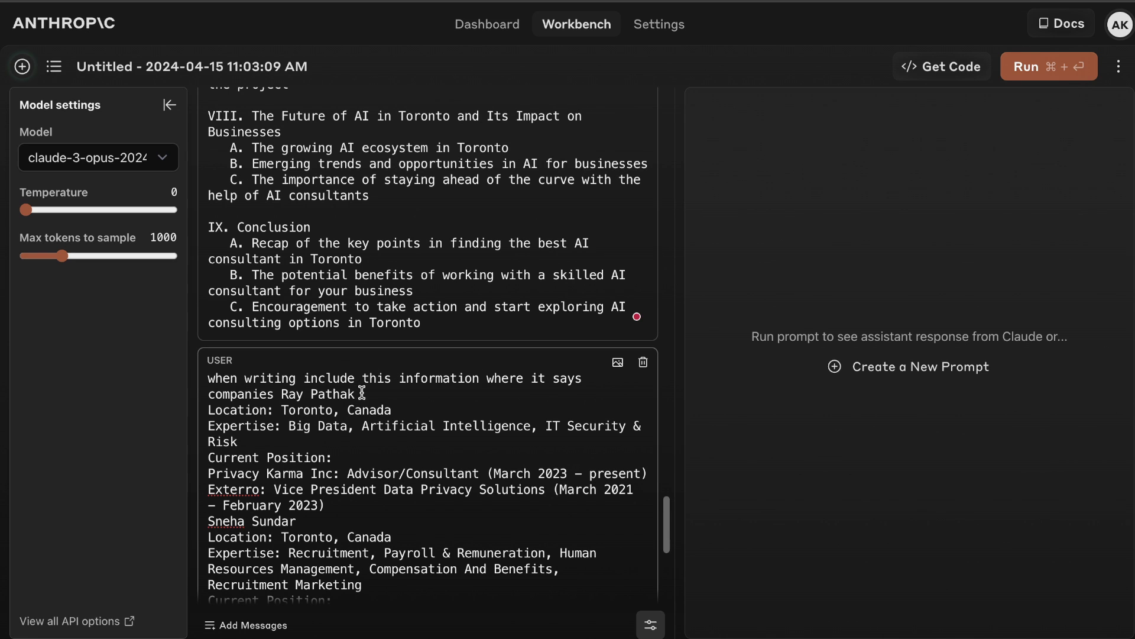
- Append the in-depth markdown blog post instructions on a new line after the profile list
{"action": "scroll", "coordinate": [352, 417], "scroll_direction": "down", "scroll_amount": 3}
{"action": "scroll", "coordinate": [373, 401], "scroll_direction": "up", "scroll_amount": 8}
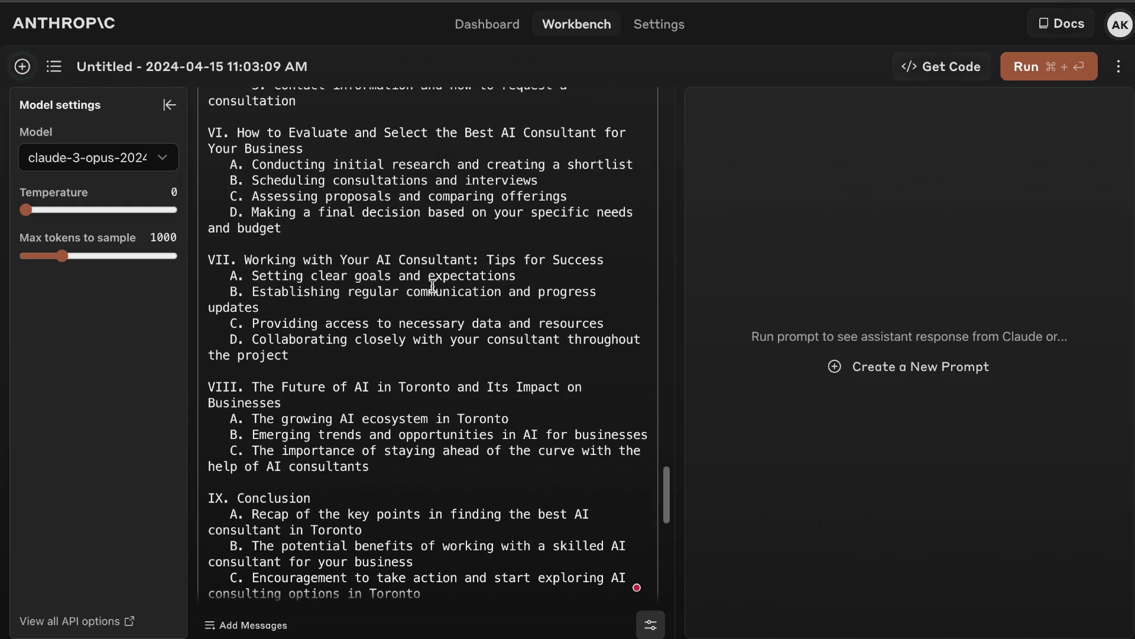
{"action": "scroll", "coordinate": [433, 286], "scroll_direction": "down", "scroll_amount": 6}
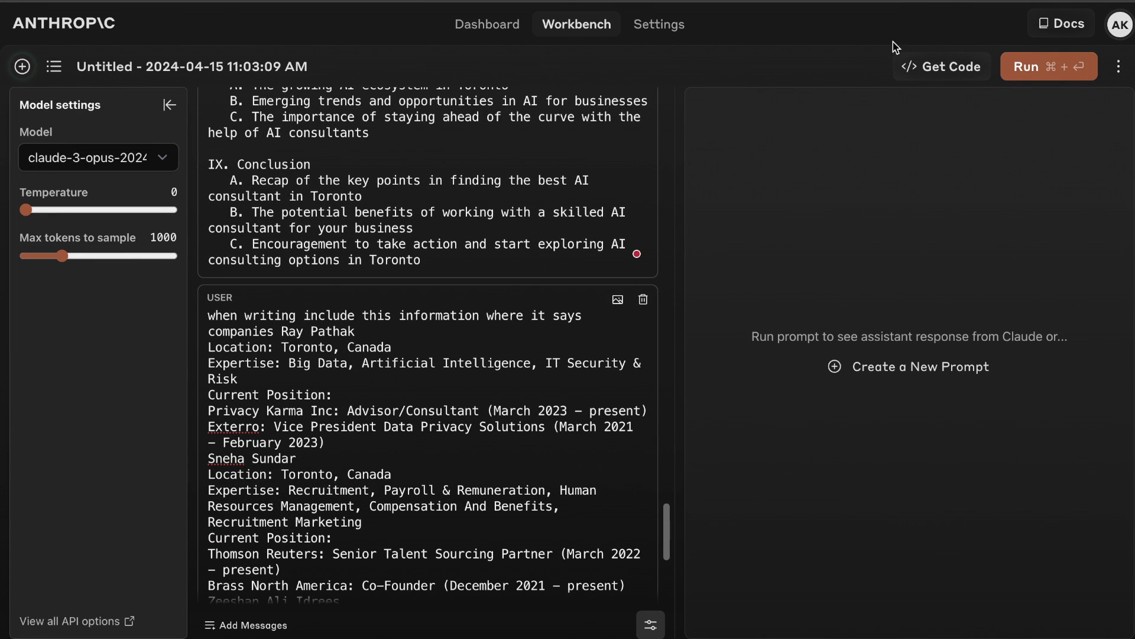
{"action": "scroll", "coordinate": [454, 225], "scroll_direction": "up", "scroll_amount": 14}
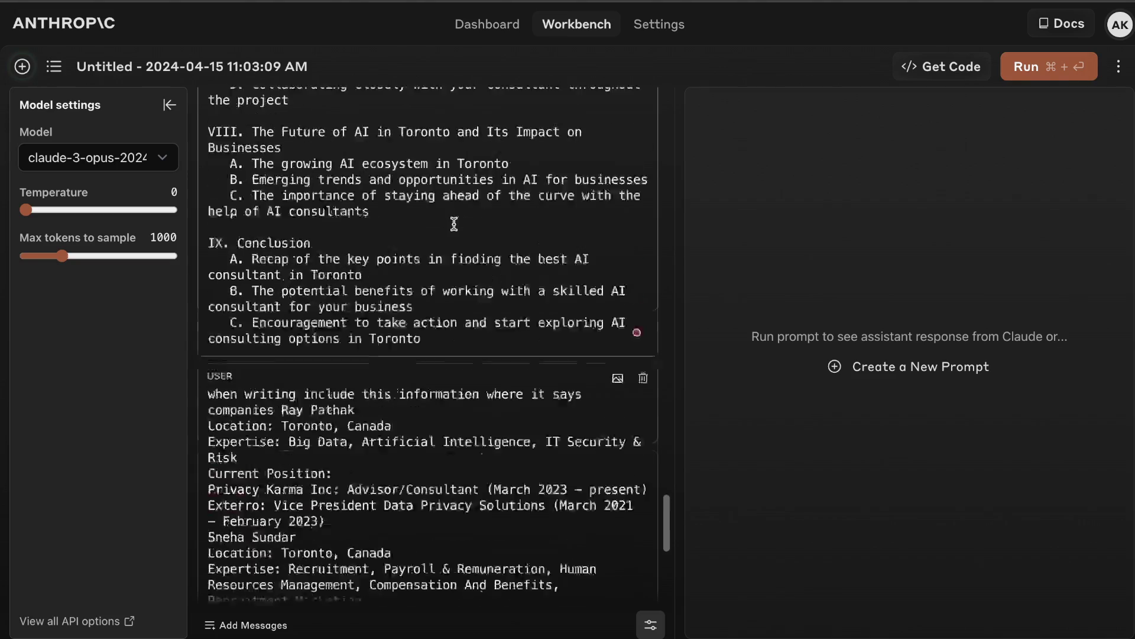
{"action": "scroll", "coordinate": [454, 225], "scroll_direction": "down", "scroll_amount": 16}
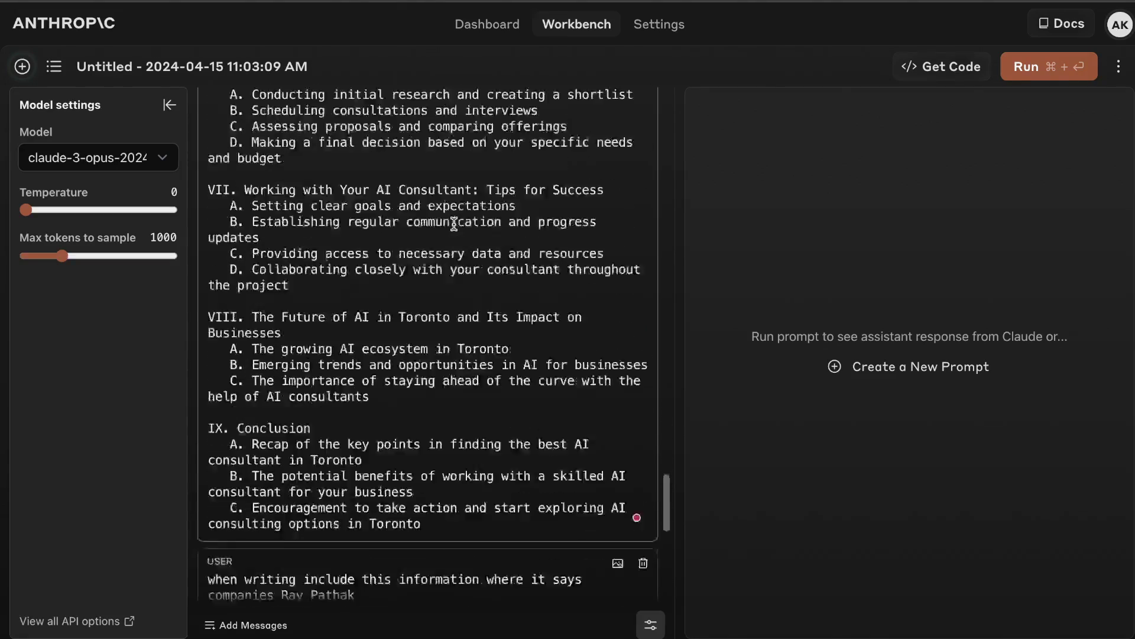
{"action": "scroll", "coordinate": [454, 224], "scroll_direction": "down", "scroll_amount": 4}
{"action": "scroll", "coordinate": [453, 223], "scroll_direction": "up", "scroll_amount": 3}
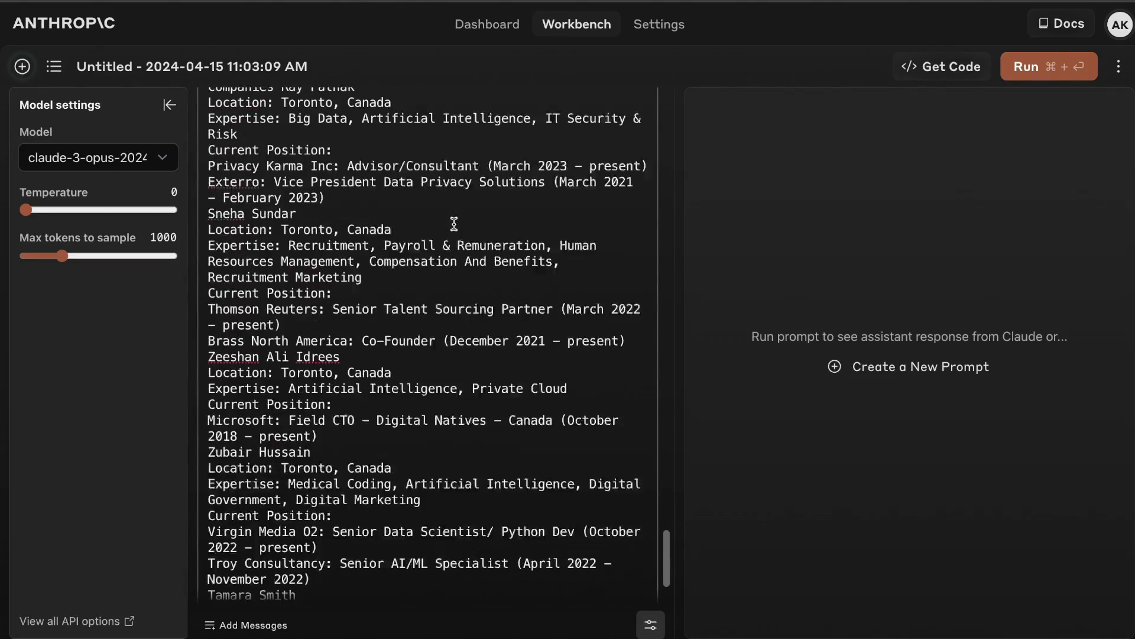
{"action": "scroll", "coordinate": [453, 224], "scroll_direction": "up", "scroll_amount": 3}
{"action": "scroll", "coordinate": [453, 224], "scroll_direction": "down", "scroll_amount": 6}
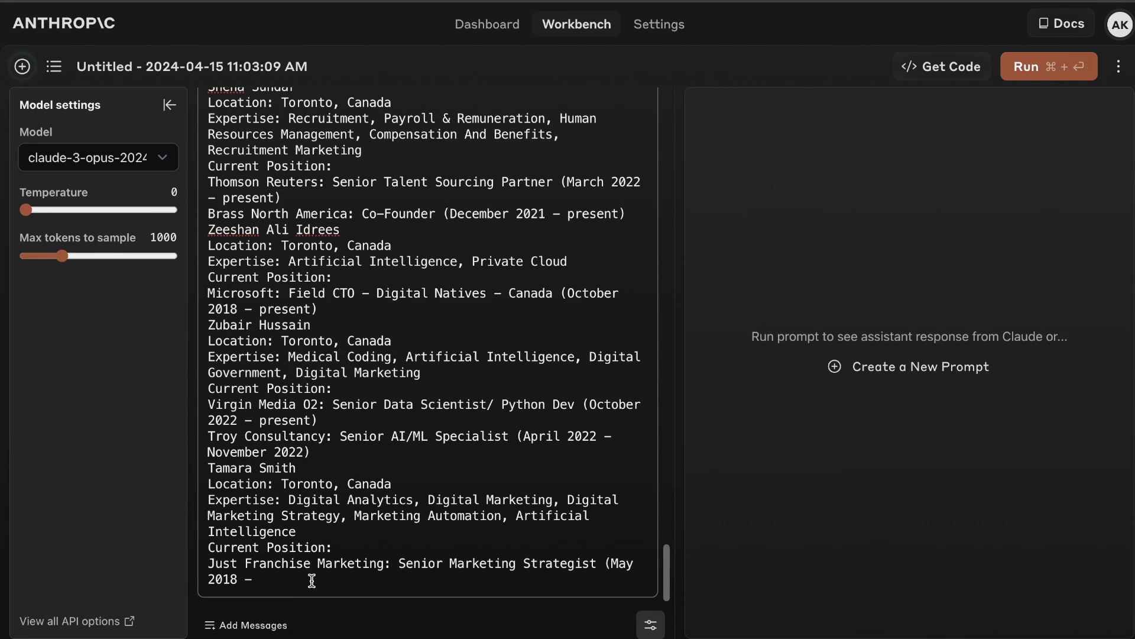
{"action": "key", "text": "Return"}
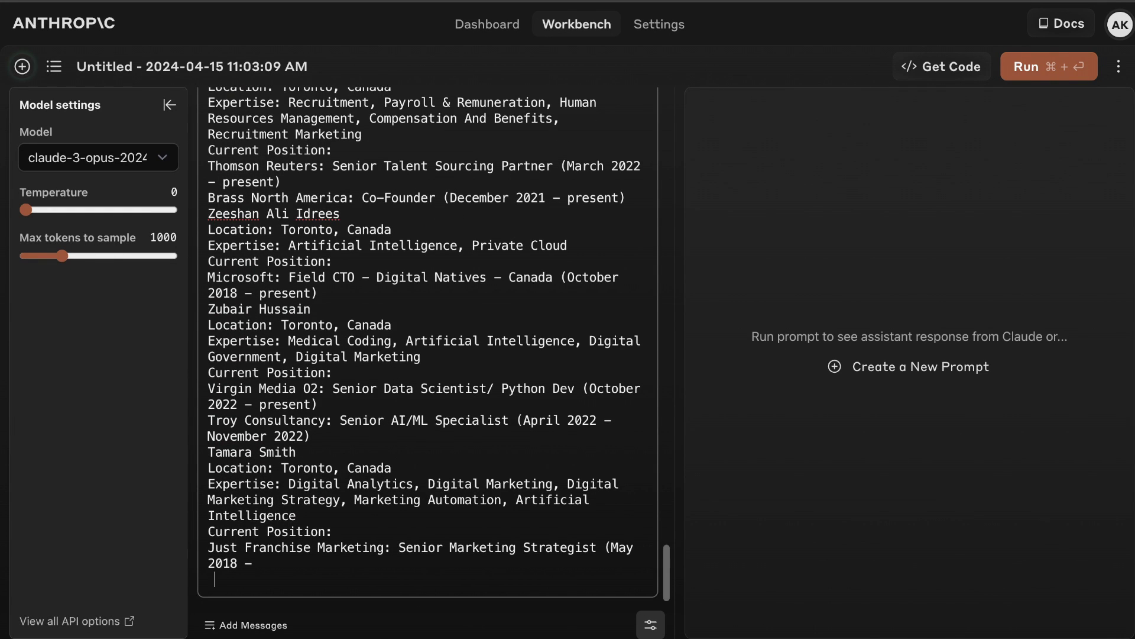
{"action": "type", "text": "Now using the outline generated, write an indept, comprehensive and informative blog post. Remember to include long paragraghs with in-dept knowledge on each outline. Inlcude useful and deep knowlege for the blog post topic and outline. Always include lists, facts, tables, charts, bolded words, case studies, quotes or data when applicable. Always write in markdown format. Also write in simple, easy to read style. Also write each section individually, start with the first section and i will tell you when to move on.Create a title as well. Keep in mind the target keyword (insert target keyword here), so include this keyword and variations of the keyword in the h1,h2,h3 tags and naturally throughout the article."}
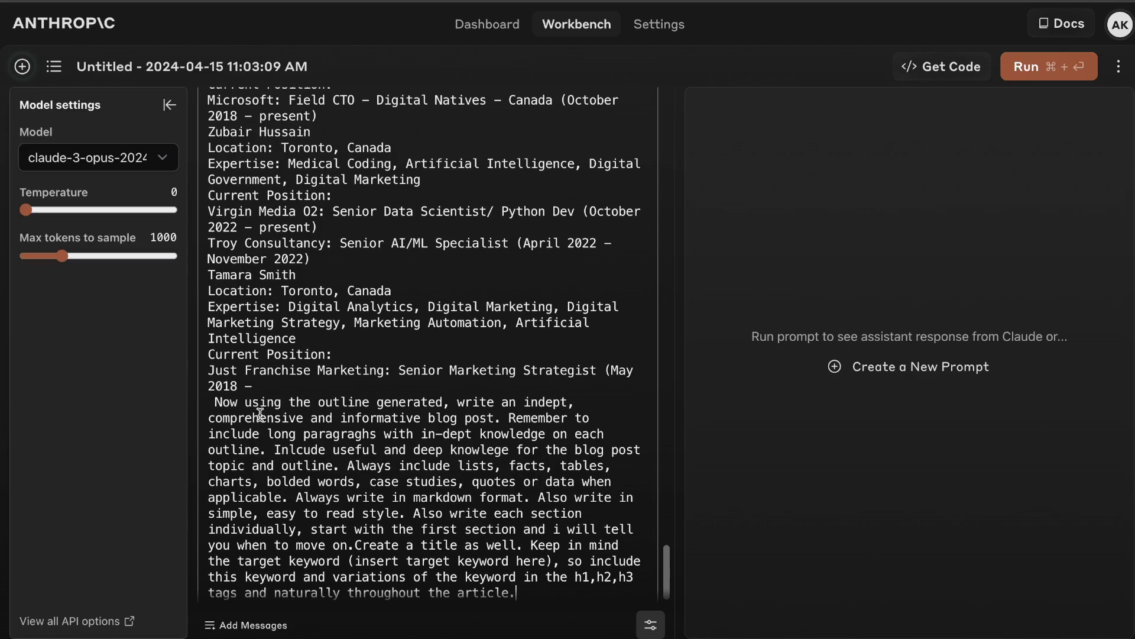
{"action": "scroll", "coordinate": [368, 403], "scroll_direction": "up", "scroll_amount": 11}
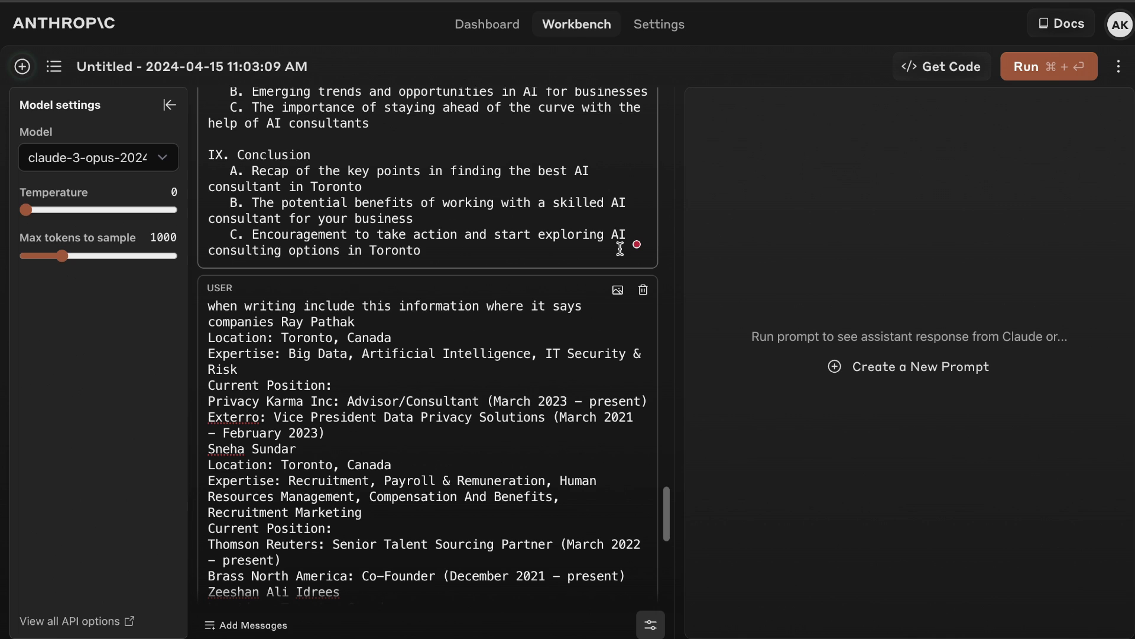
{"action": "scroll", "coordinate": [620, 248], "scroll_direction": "down", "scroll_amount": 15}
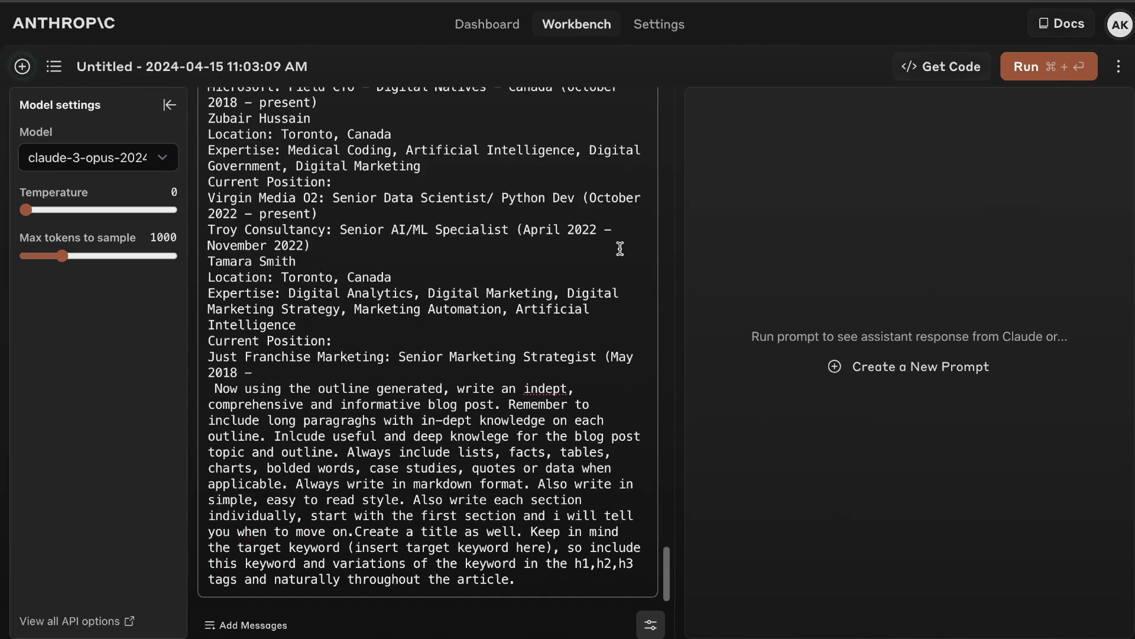
- Run the prompt, set max tokens to 3655, and add a 'continue writing' user turn
{"action": "left_click", "coordinate": [1038, 75]}
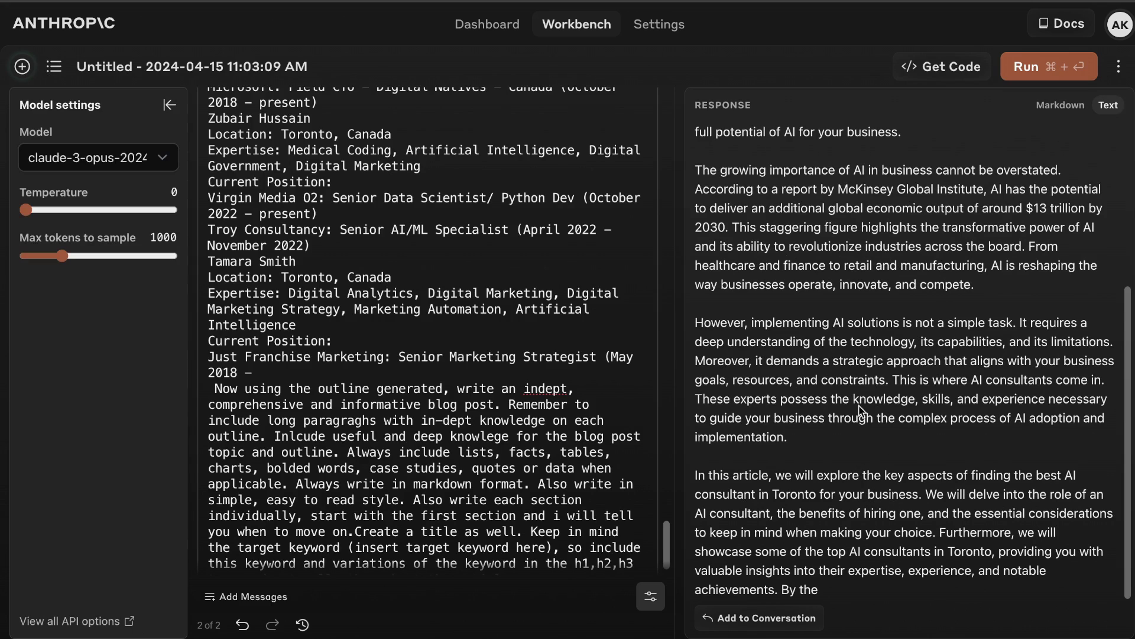
{"action": "left_click_drag", "start_coordinate": [62, 255], "coordinate": [161, 259]}
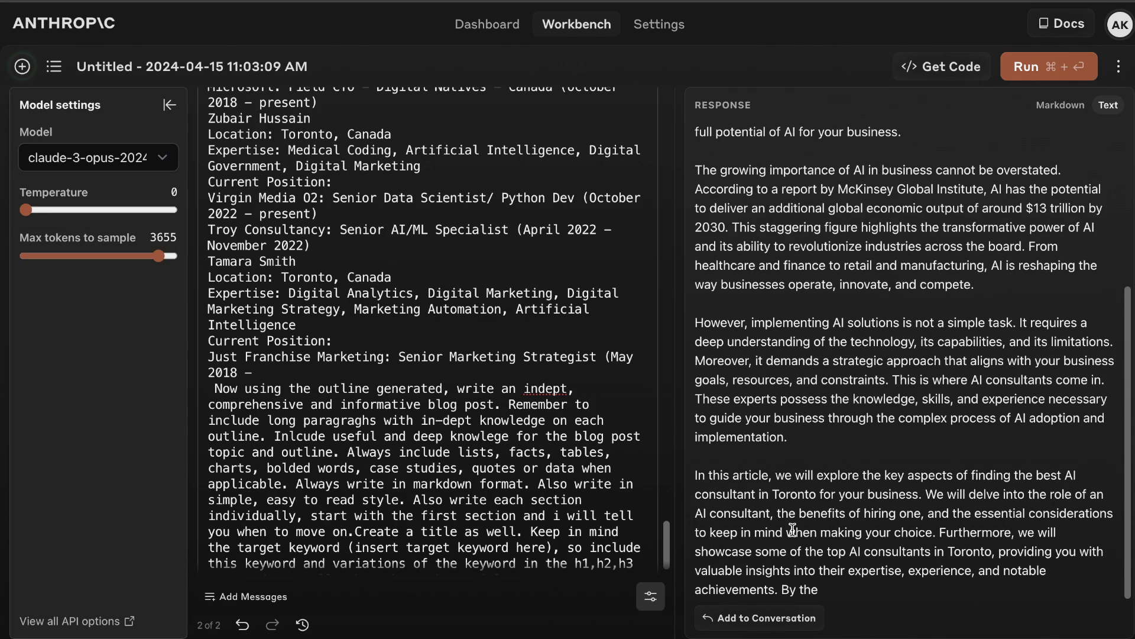
{"action": "left_click", "coordinate": [763, 617]}
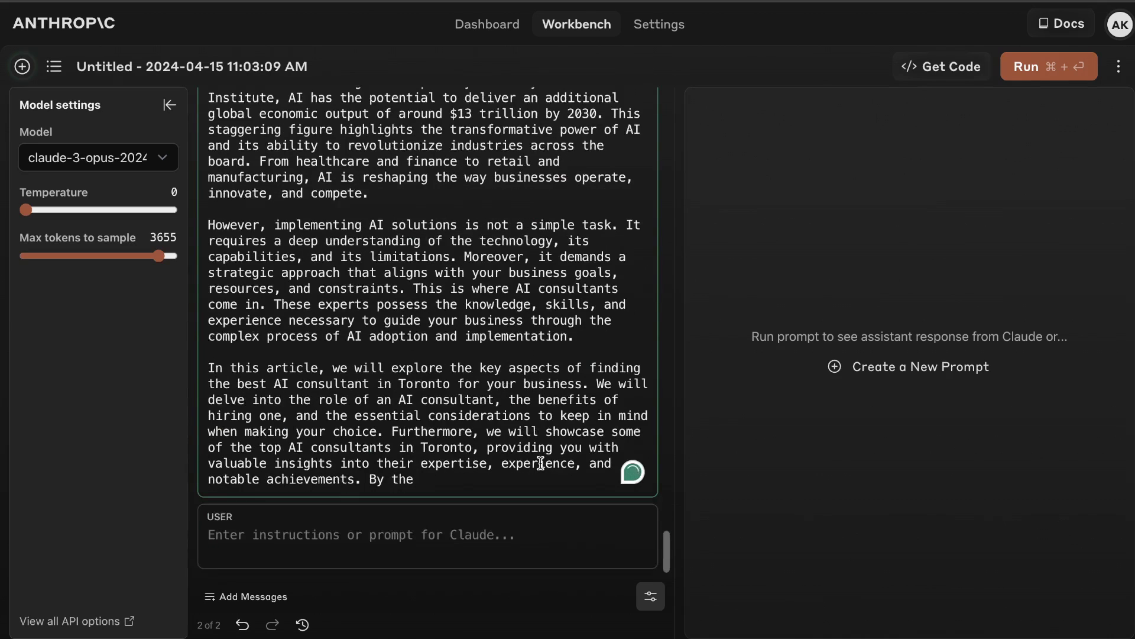
{"action": "type", "text": "c"}
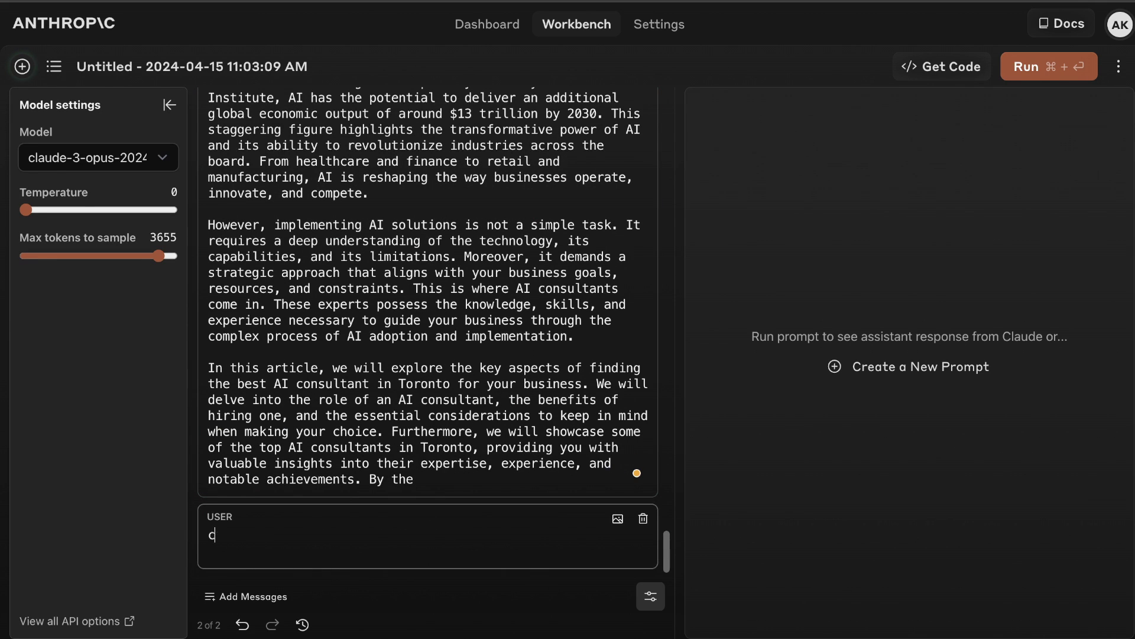
{"action": "type", "text": "ontinue writing"}
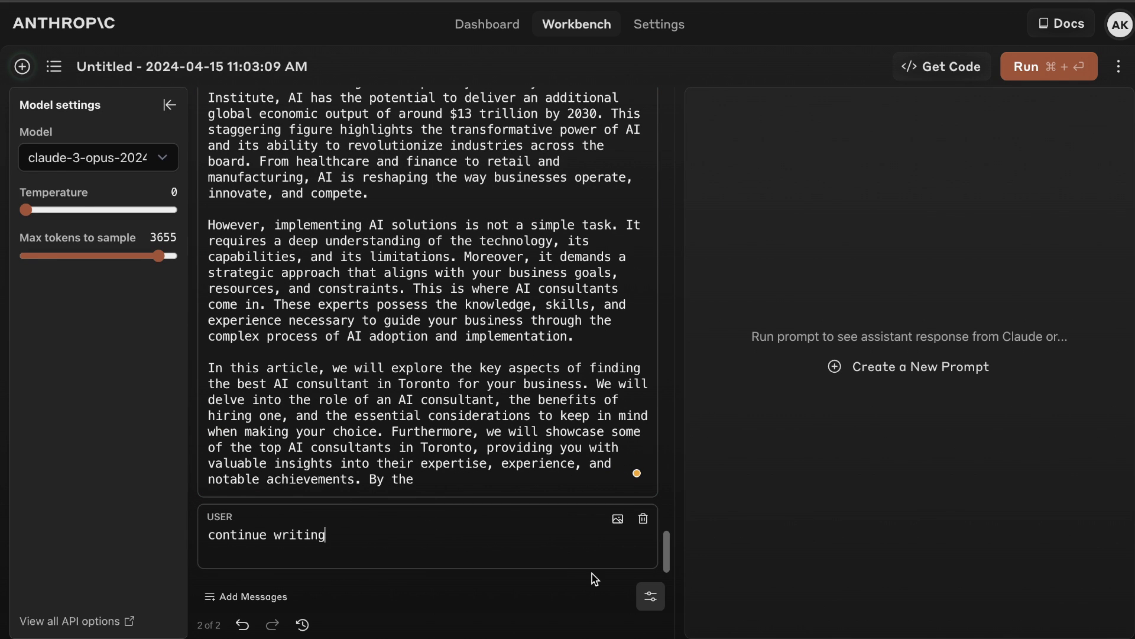
- Generate the next sections on Toronto's AI future and its key impact areas
{"action": "left_click", "coordinate": [1013, 78]}
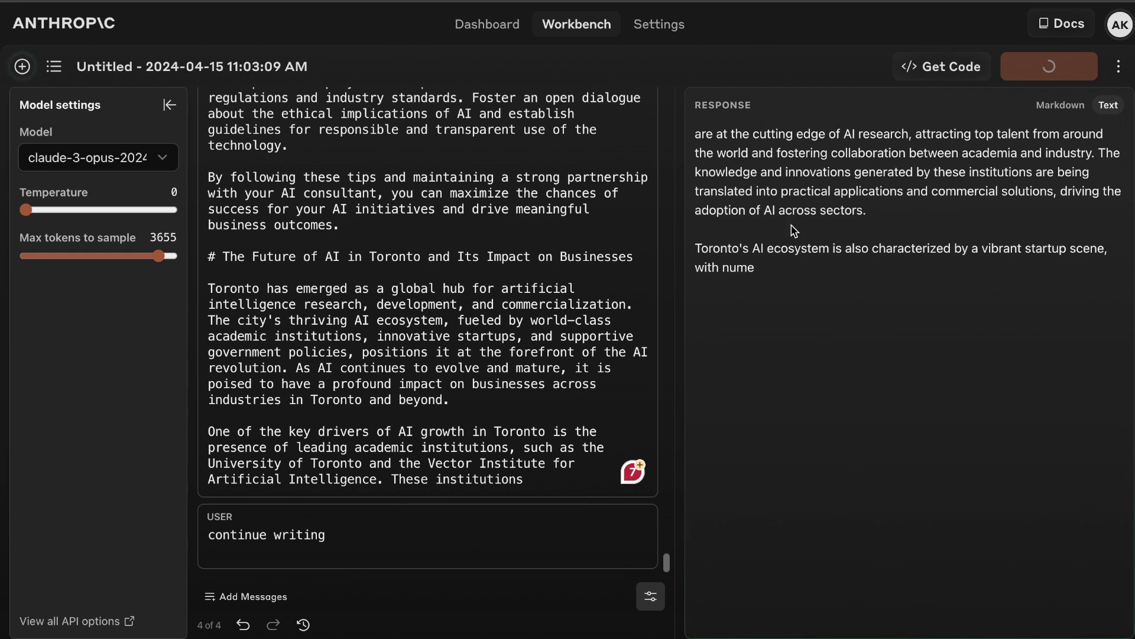
{"action": "scroll", "coordinate": [844, 254], "scroll_direction": "down", "scroll_amount": 2}
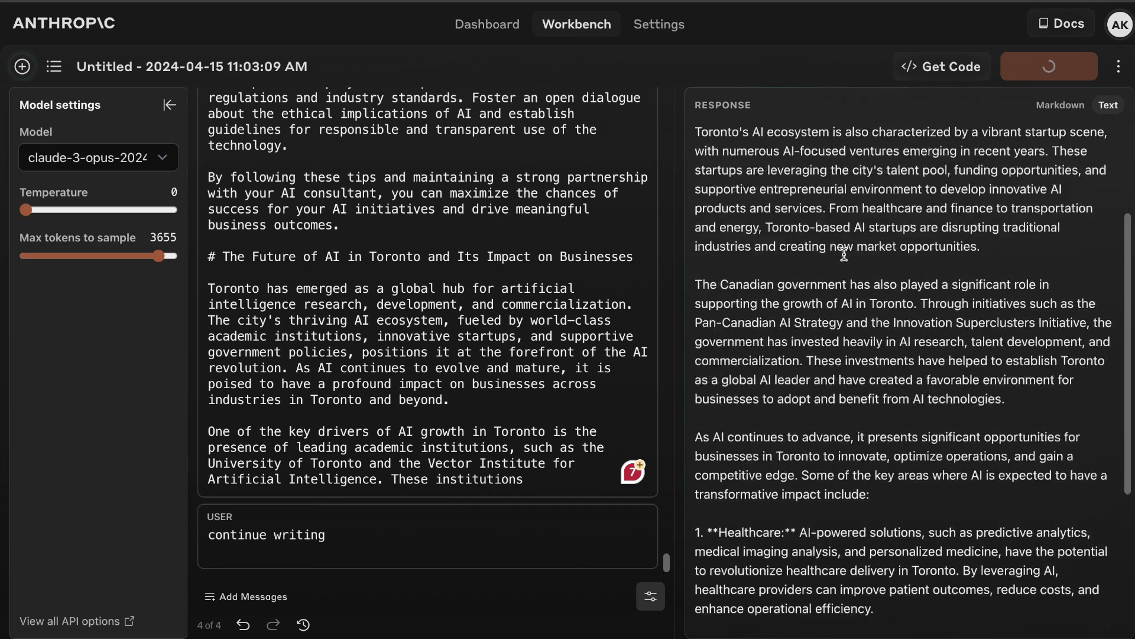
{"action": "scroll", "coordinate": [844, 254], "scroll_direction": "up", "scroll_amount": 2}
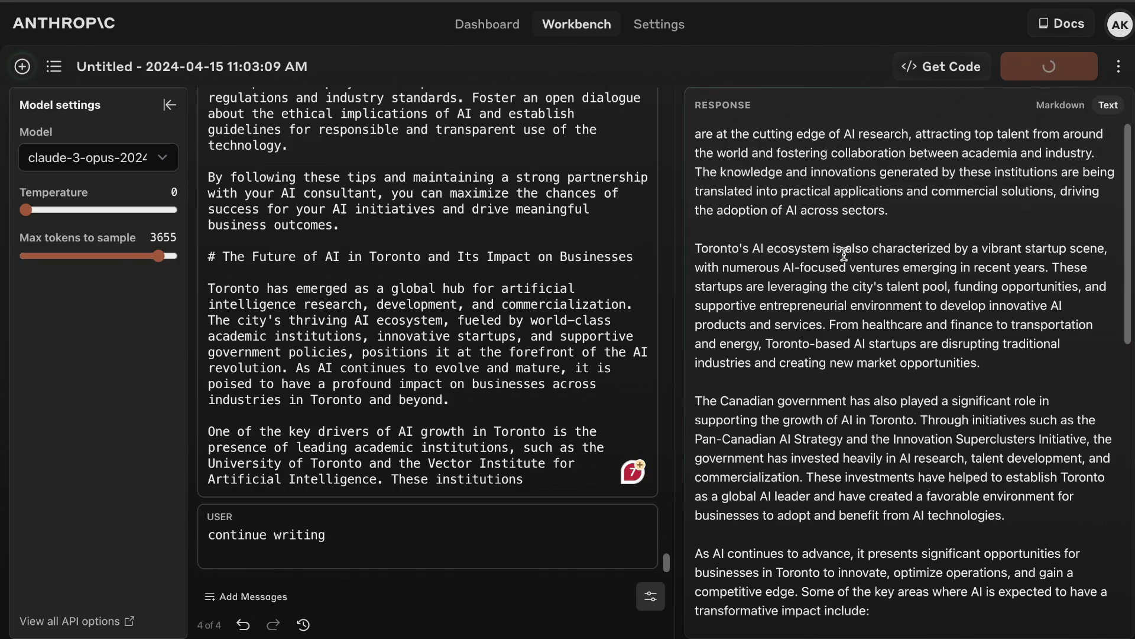
{"action": "scroll", "coordinate": [1028, 260], "scroll_direction": "down", "scroll_amount": 10}
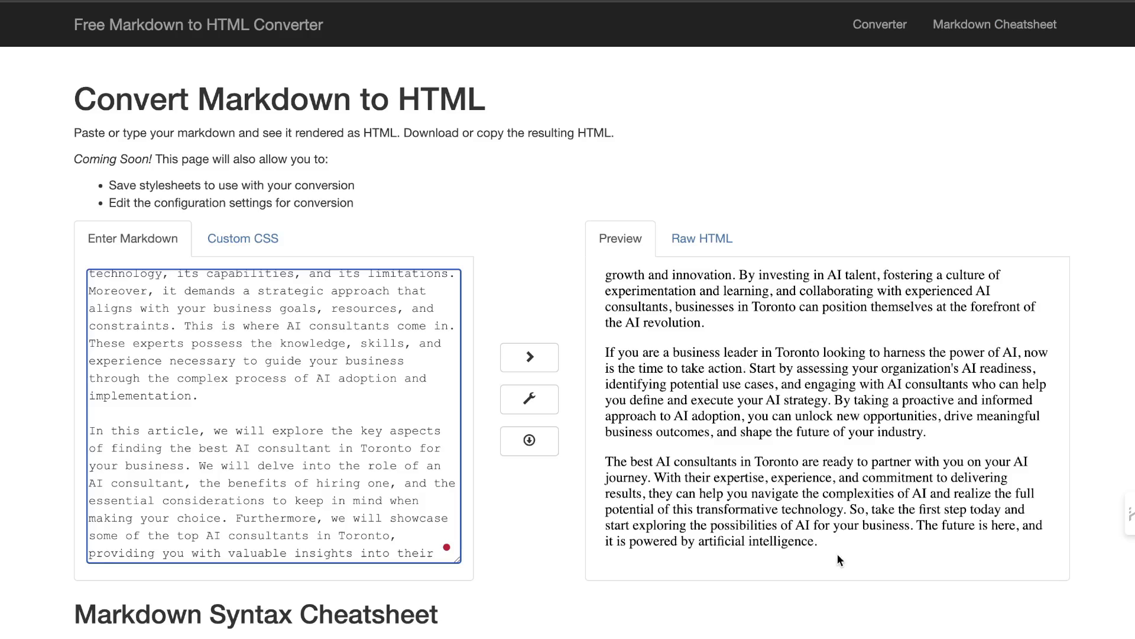
{"action": "left_click_drag", "start_coordinate": [836, 553], "coordinate": [707, 402]}
- Select the rendered article from Introduction to the end and check its word count
{"action": "scroll", "coordinate": [707, 399], "scroll_direction": "up", "scroll_amount": 15}
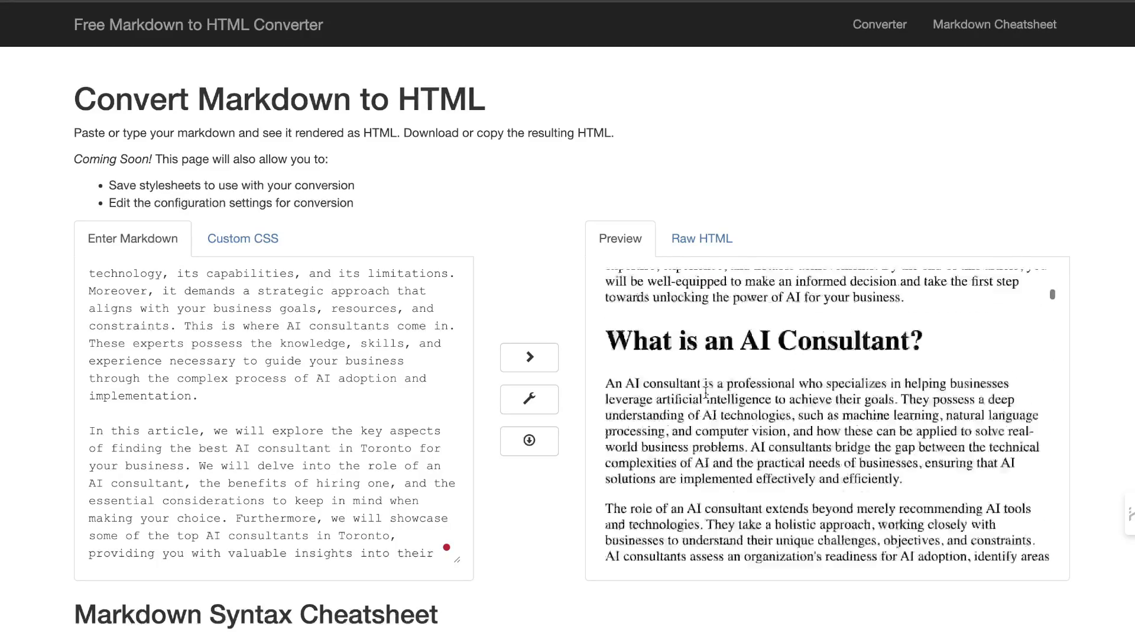
{"action": "left_click_drag", "start_coordinate": [608, 332], "coordinate": [818, 417]}
{"action": "right_click", "coordinate": [759, 367]}
{"action": "left_click", "coordinate": [793, 545]}
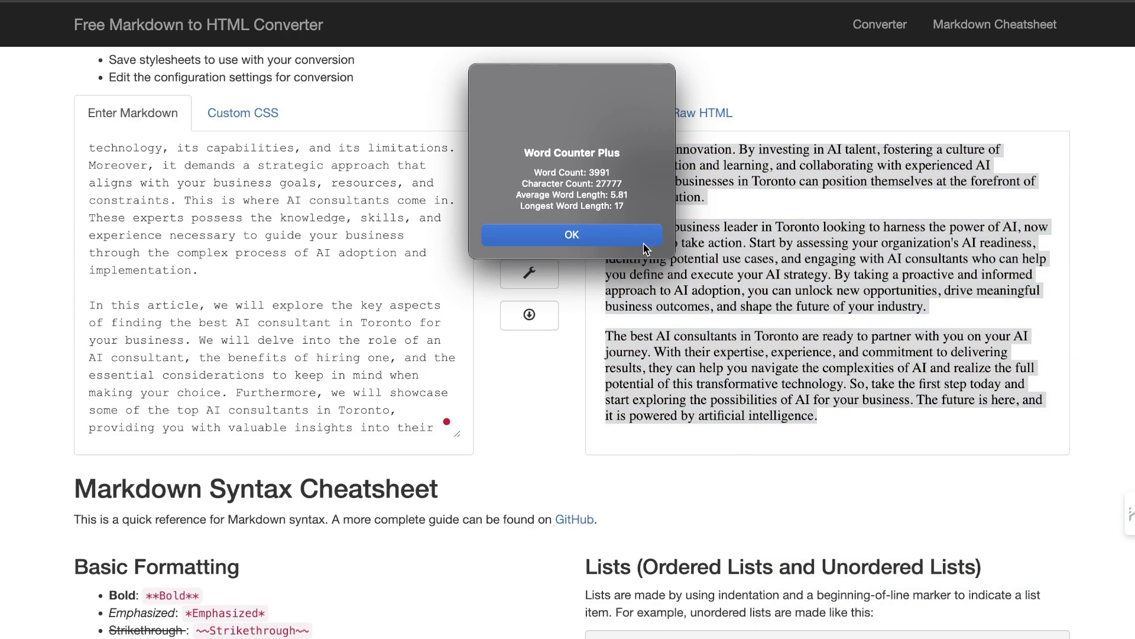
{"action": "left_click", "coordinate": [641, 239]}
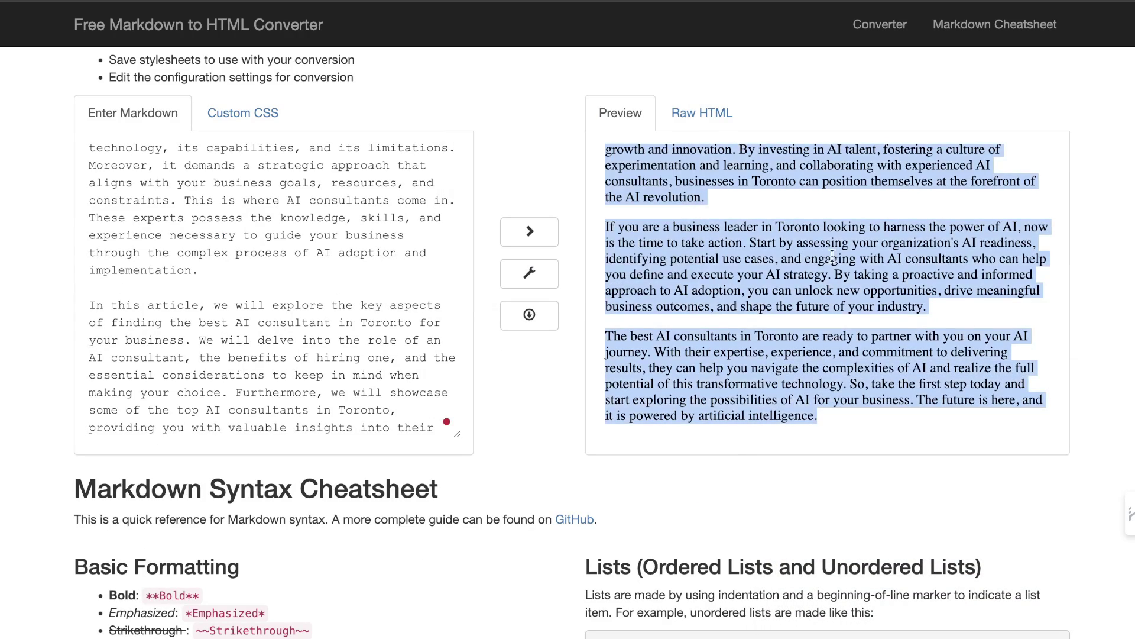
{"action": "scroll", "coordinate": [833, 256], "scroll_direction": "up", "scroll_amount": 10}
{"action": "scroll", "coordinate": [833, 256], "scroll_direction": "up", "scroll_amount": 20}
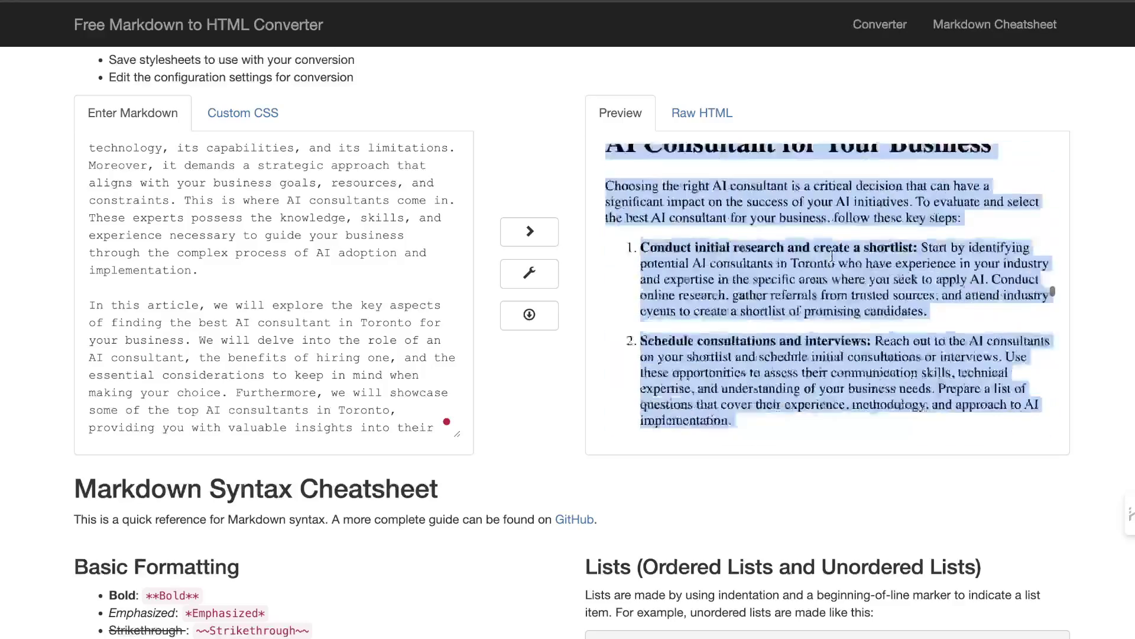
{"action": "scroll", "coordinate": [832, 257], "scroll_direction": "up", "scroll_amount": 10}
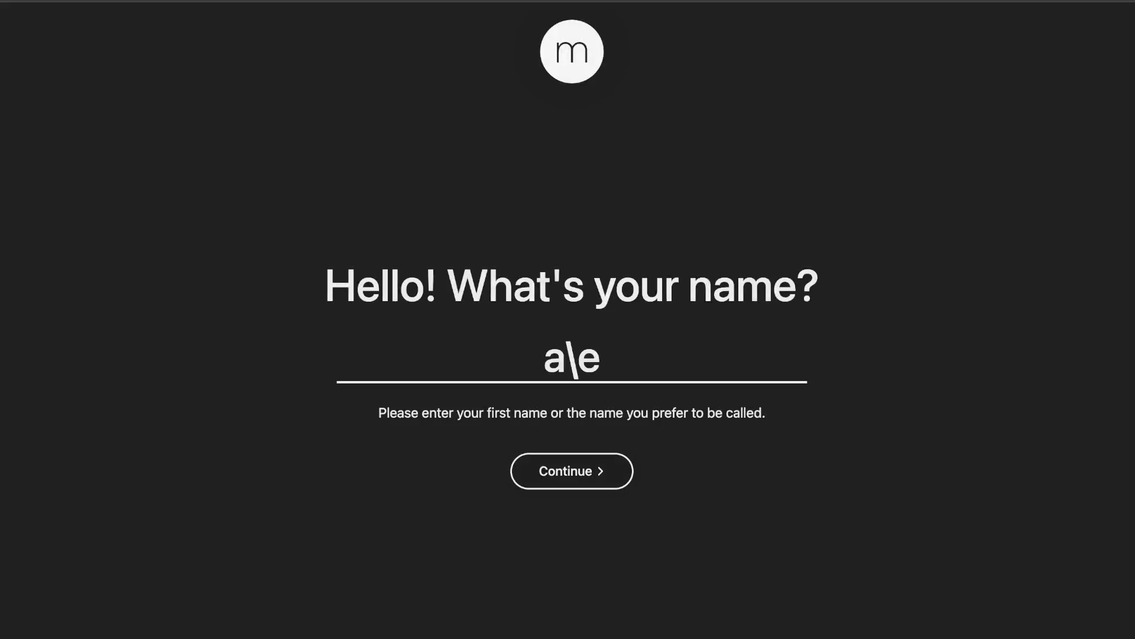
- Log in to NeuronWriter and start a new query in the digitalcreatorsblog.com project
{"action": "type", "text": "ne"}
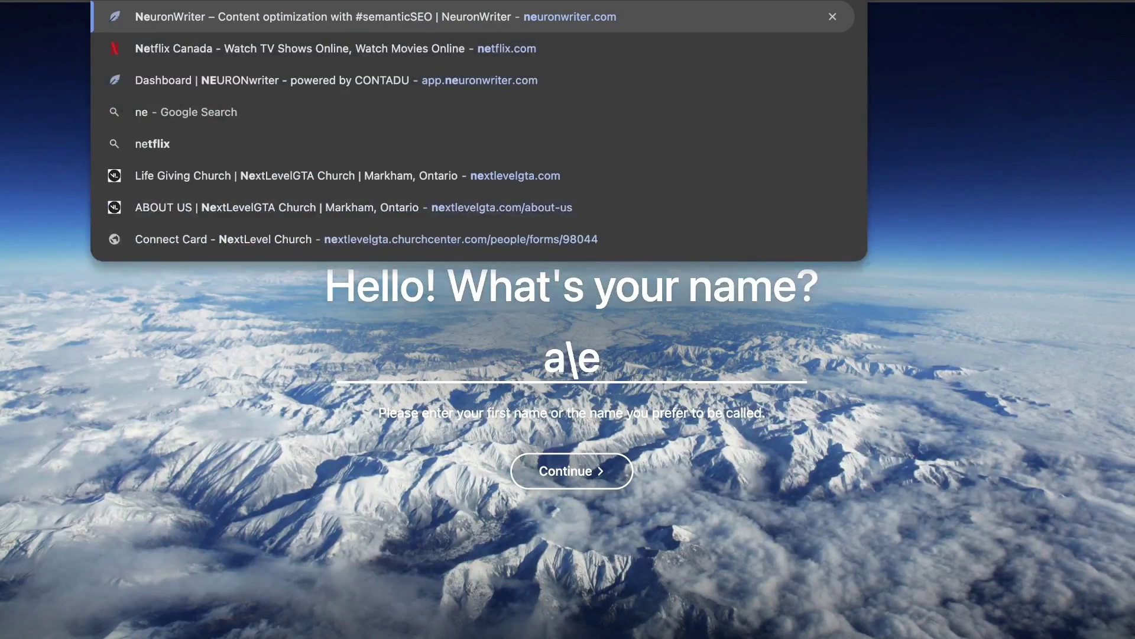
{"action": "key", "text": "Escape"}
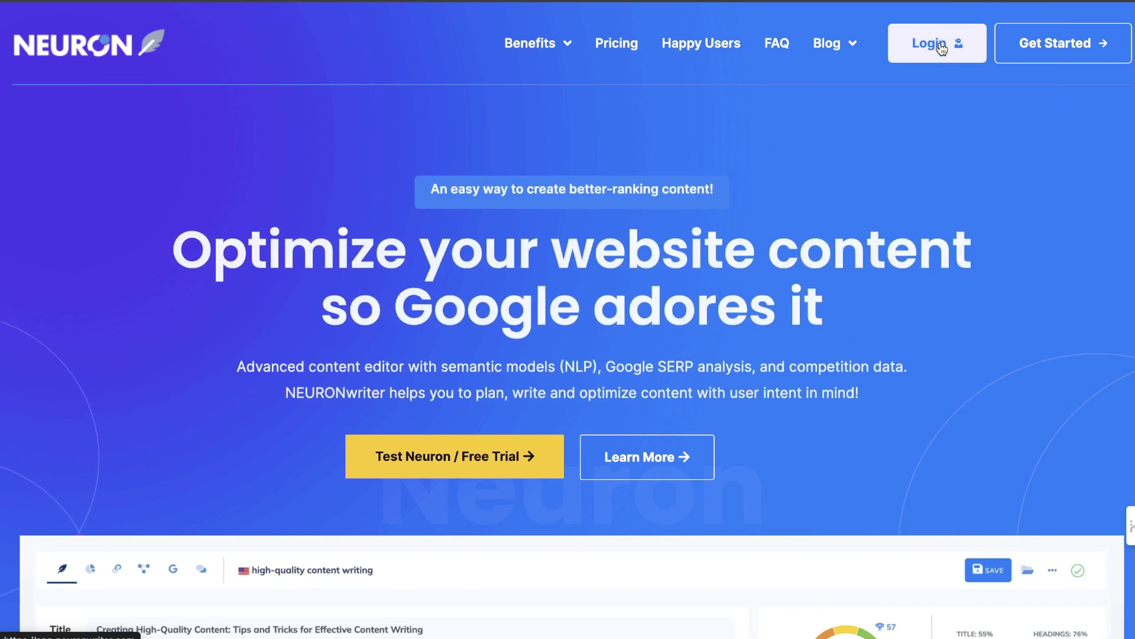
{"action": "left_click", "coordinate": [941, 48]}
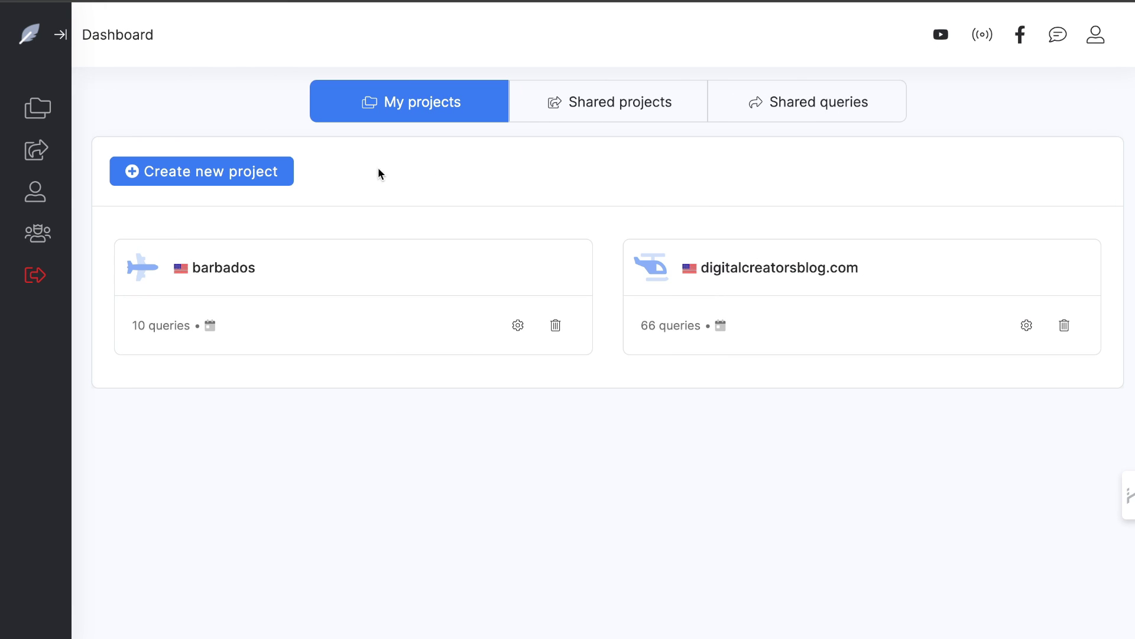
{"action": "left_click", "coordinate": [713, 271]}
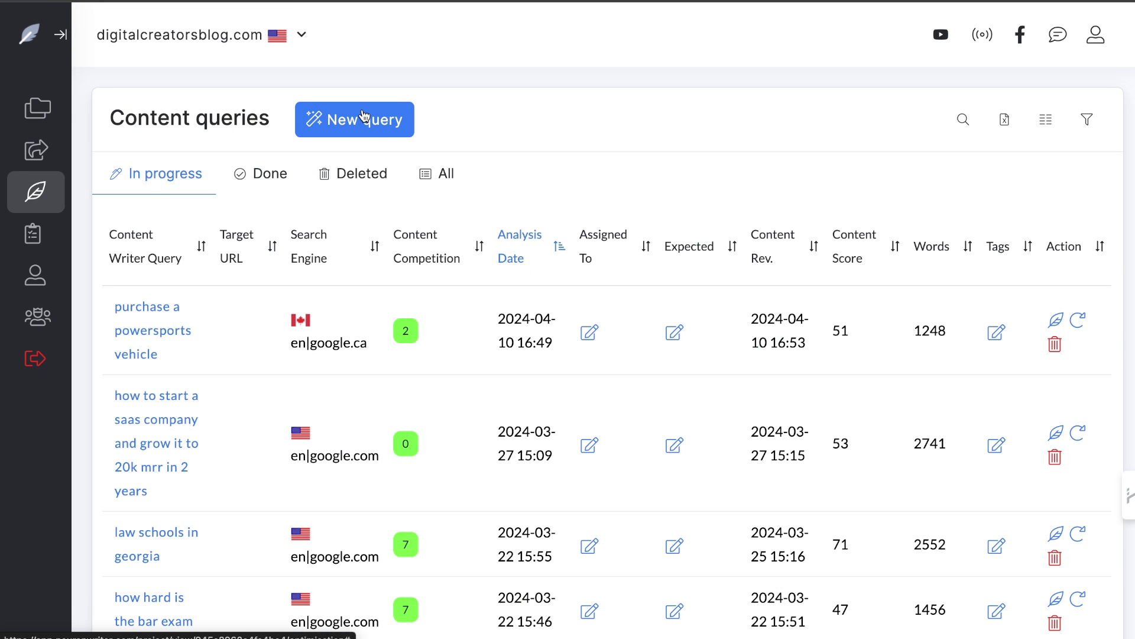
{"action": "left_click", "coordinate": [363, 115]}
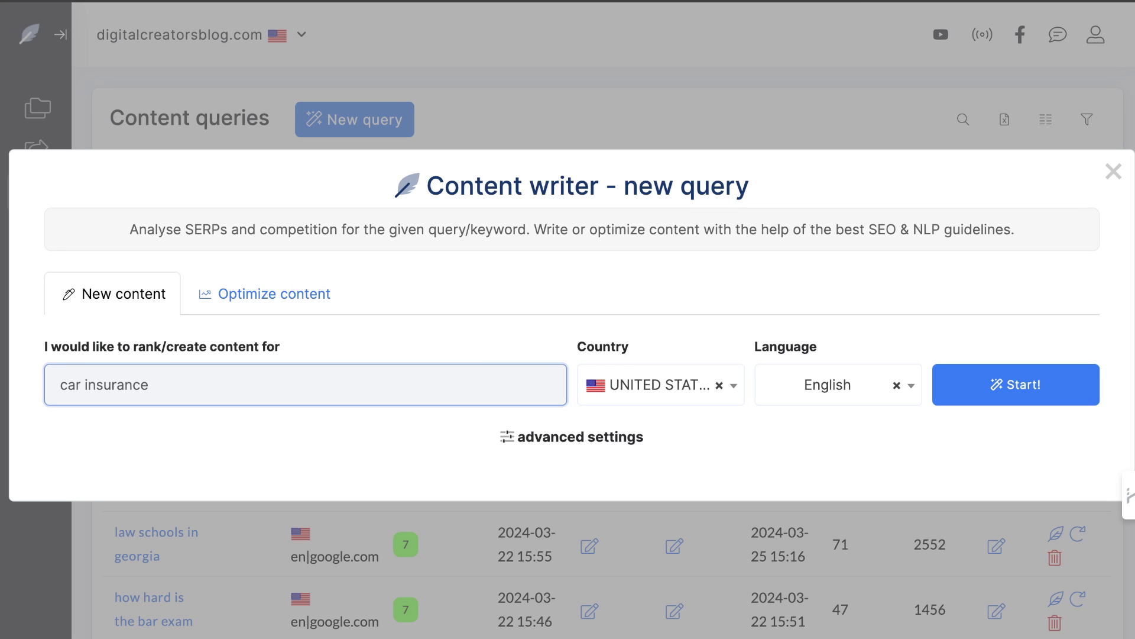
- Use 'Best AI Consultants in Toronto' from the converter as the keyword and start the analysis
{"action": "left_click", "coordinate": [845, 1]}
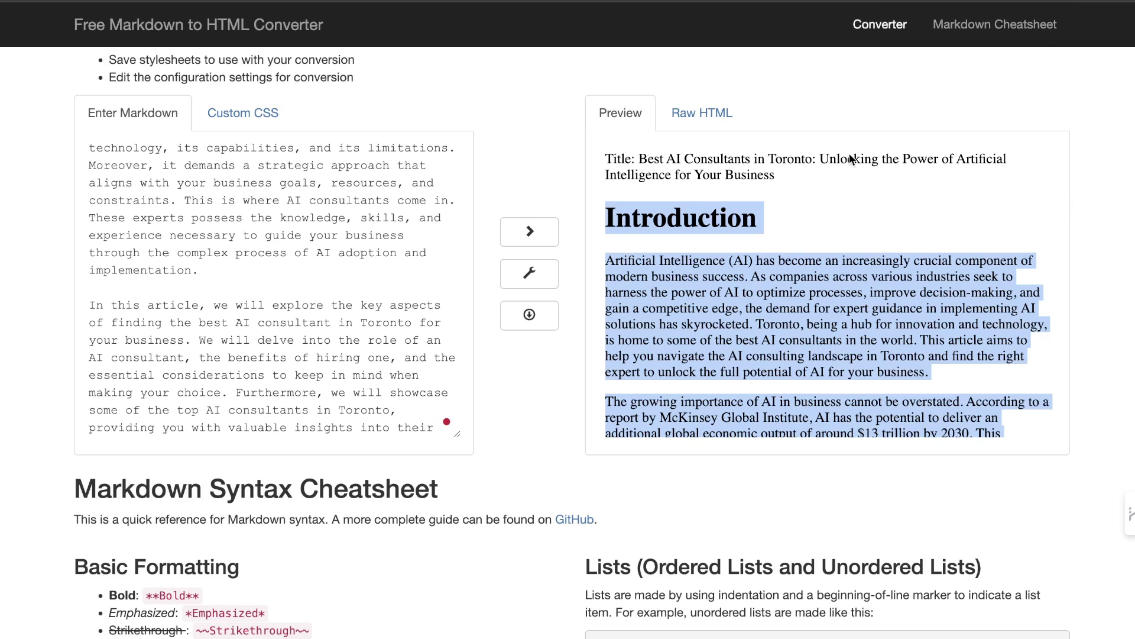
{"action": "left_click_drag", "start_coordinate": [812, 157], "coordinate": [633, 155]}
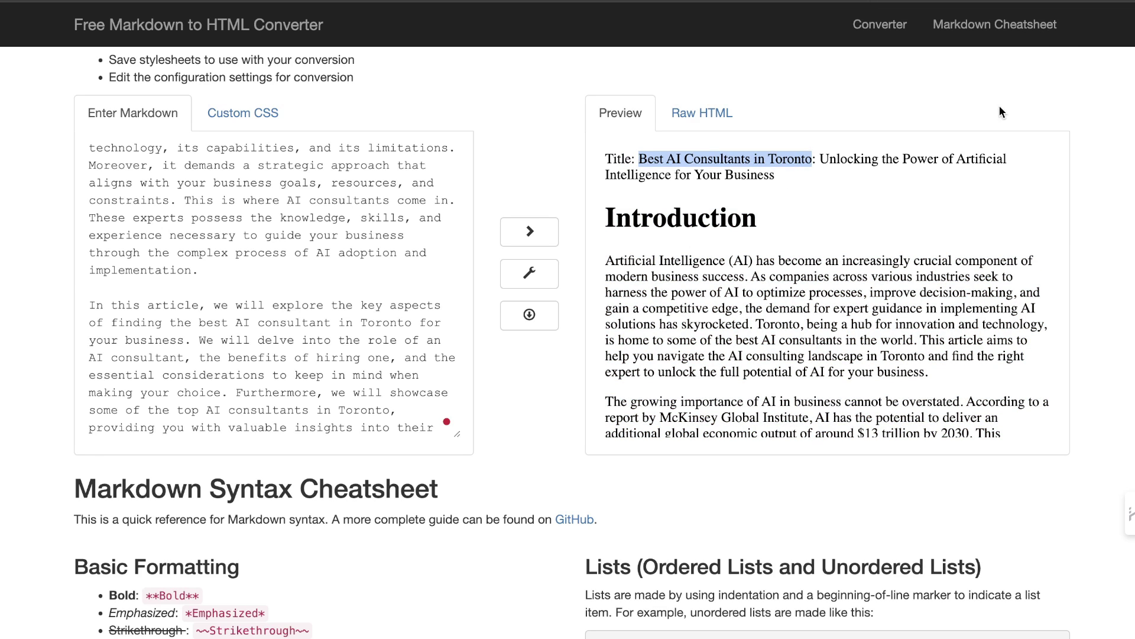
{"action": "key", "text": "ctrl+Tab"}
{"action": "key", "text": "ctrl+a"}
{"action": "key", "text": "ctrl+v"}
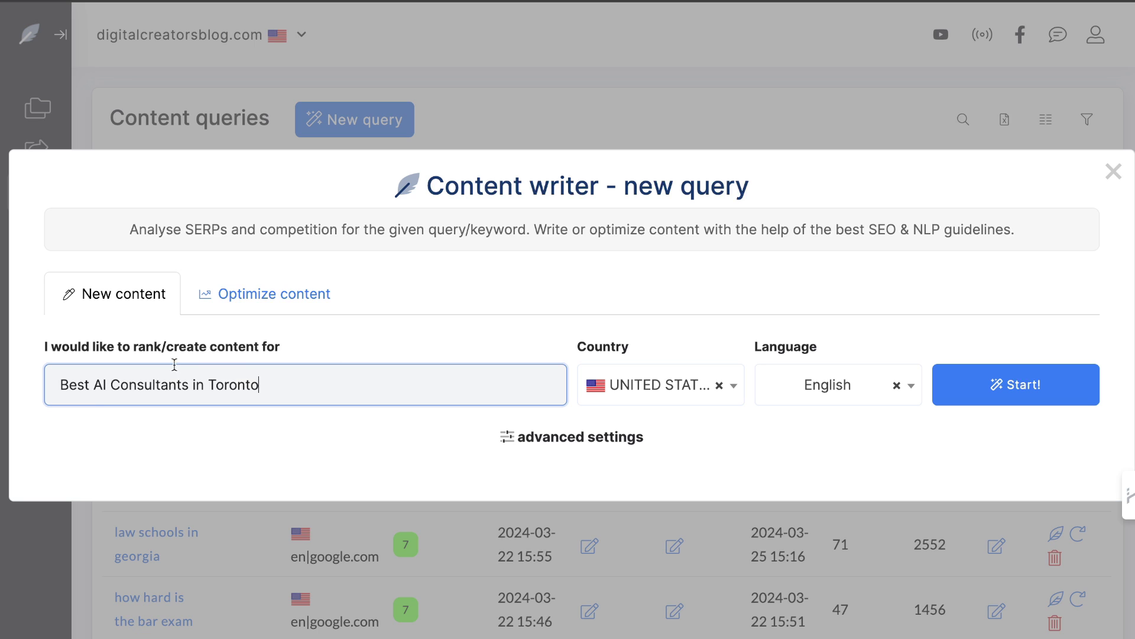
{"action": "key", "text": "Return"}
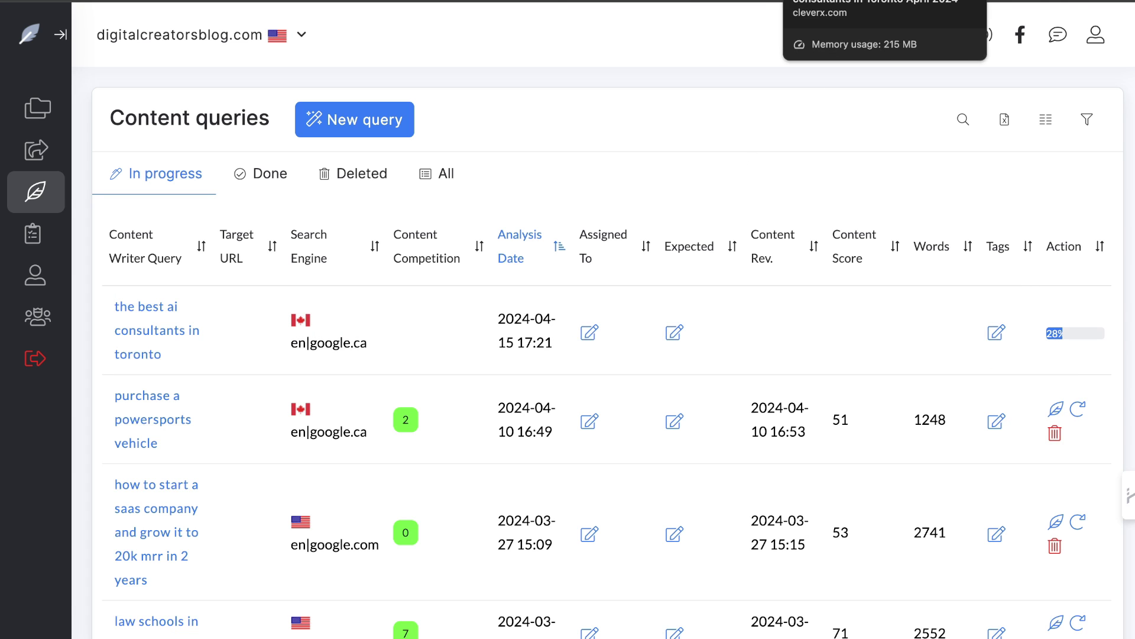
{"action": "left_click", "coordinate": [769, 0]}
- Select the converter's rendered article from its end back up to the Introduction heading
{"action": "scroll", "coordinate": [764, 365], "scroll_direction": "down", "scroll_amount": 20}
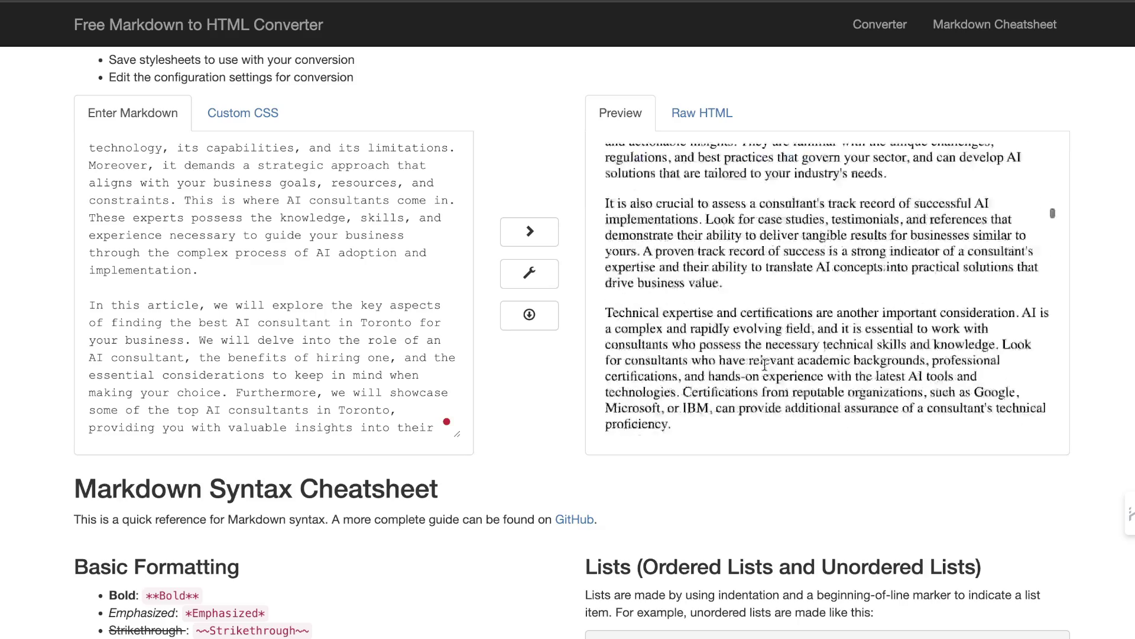
{"action": "scroll", "coordinate": [764, 365], "scroll_direction": "down", "scroll_amount": 20}
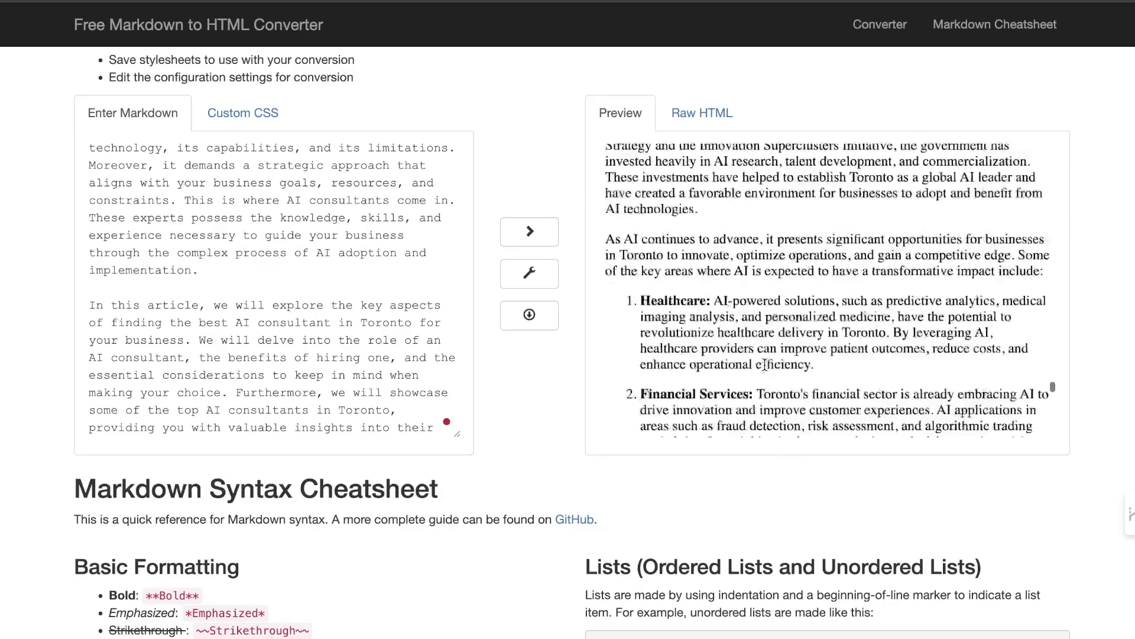
{"action": "scroll", "coordinate": [765, 365], "scroll_direction": "down", "scroll_amount": 10}
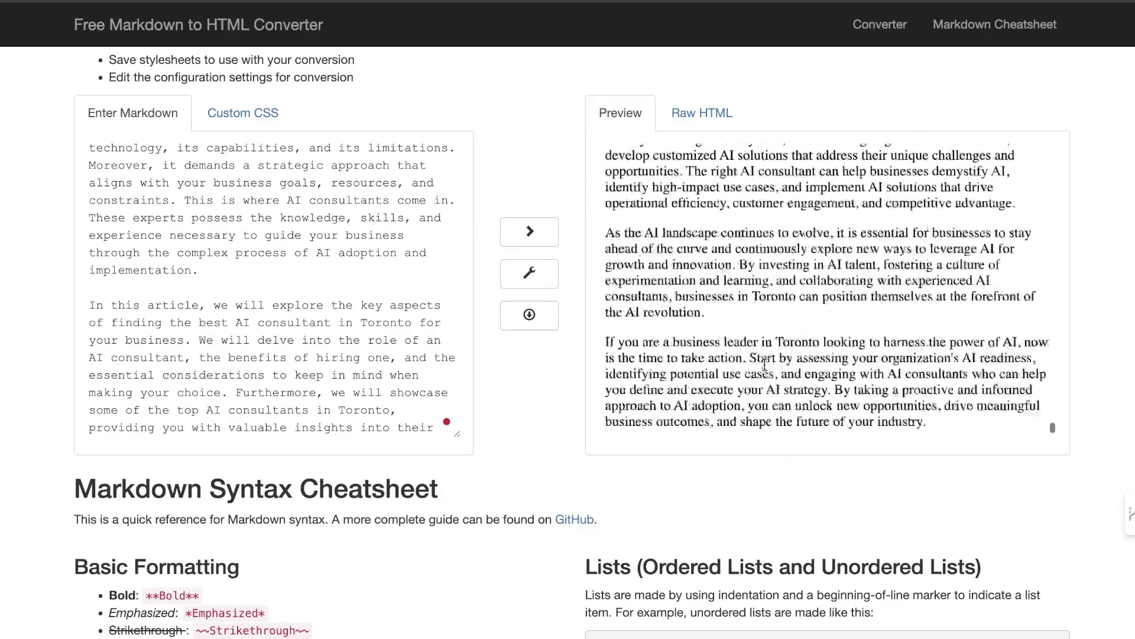
{"action": "left_click_drag", "start_coordinate": [839, 413], "coordinate": [599, 204]}
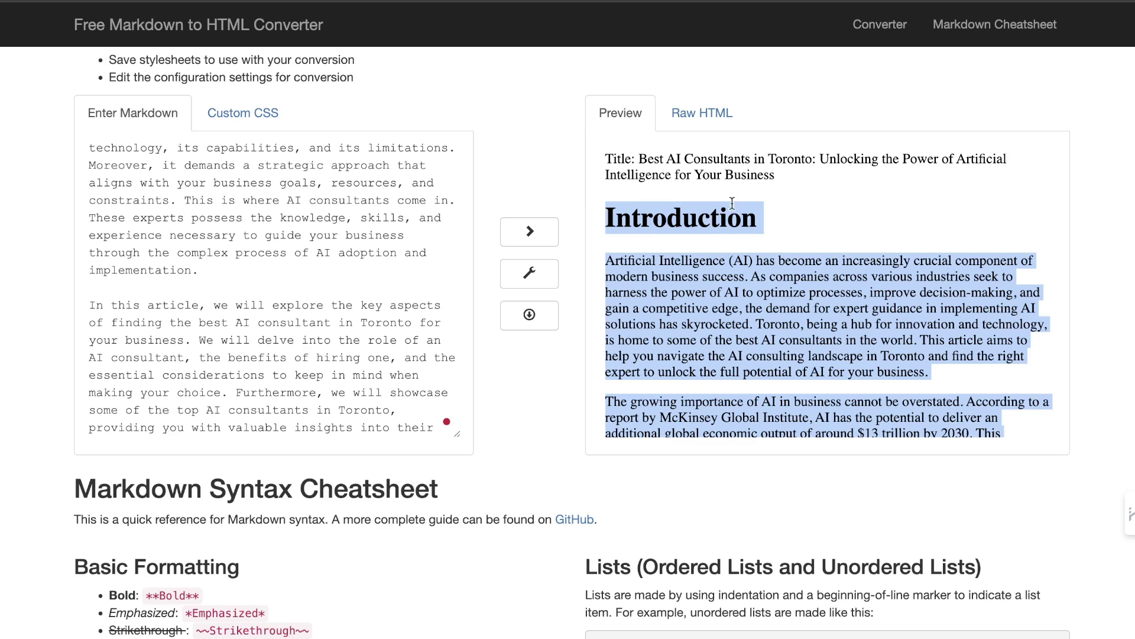
{"action": "scroll", "coordinate": [732, 203], "scroll_direction": "down", "scroll_amount": 1}
{"action": "scroll", "coordinate": [750, 258], "scroll_direction": "up", "scroll_amount": 3}
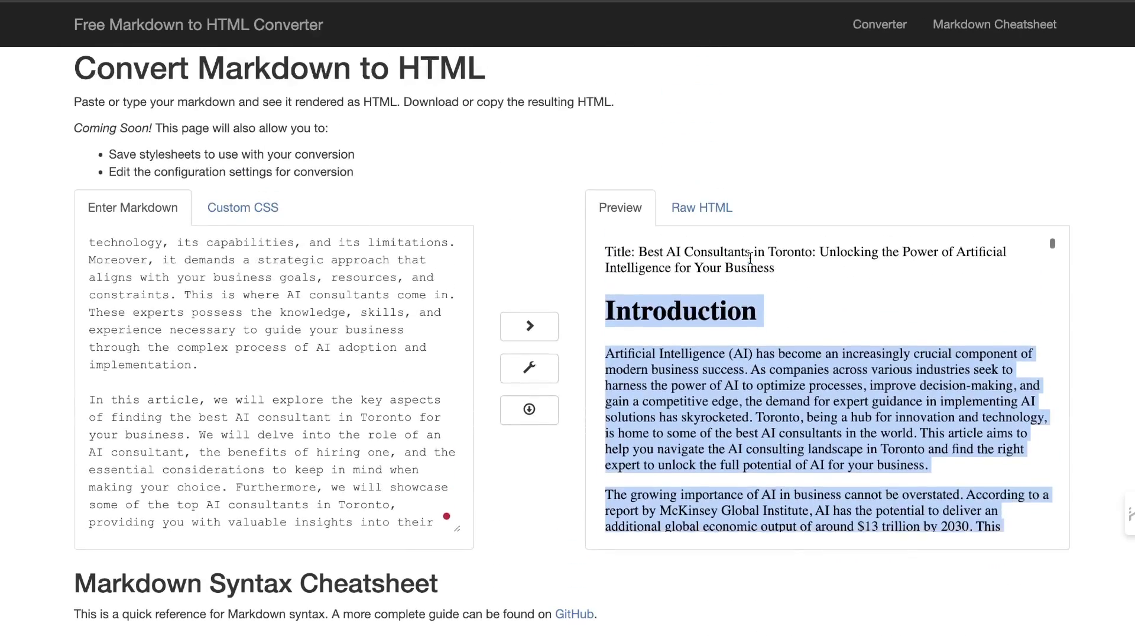
{"action": "scroll", "coordinate": [750, 259], "scroll_direction": "down", "scroll_amount": 3}
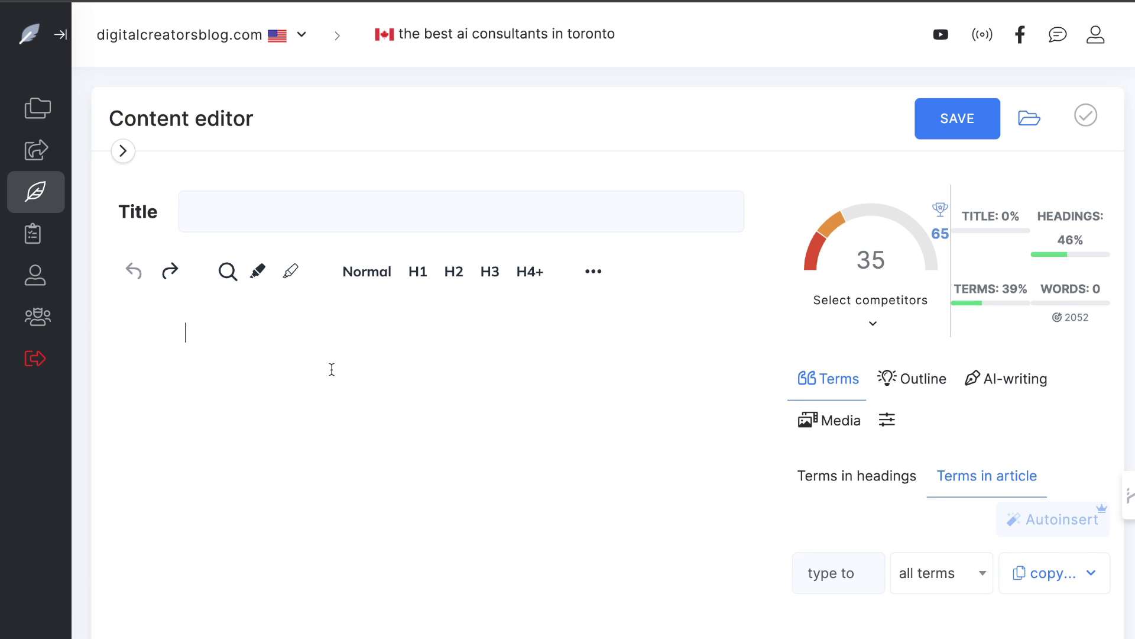
- Paste the article into the empty NeuronWriter content editor
{"action": "key", "text": "ctrl+v"}
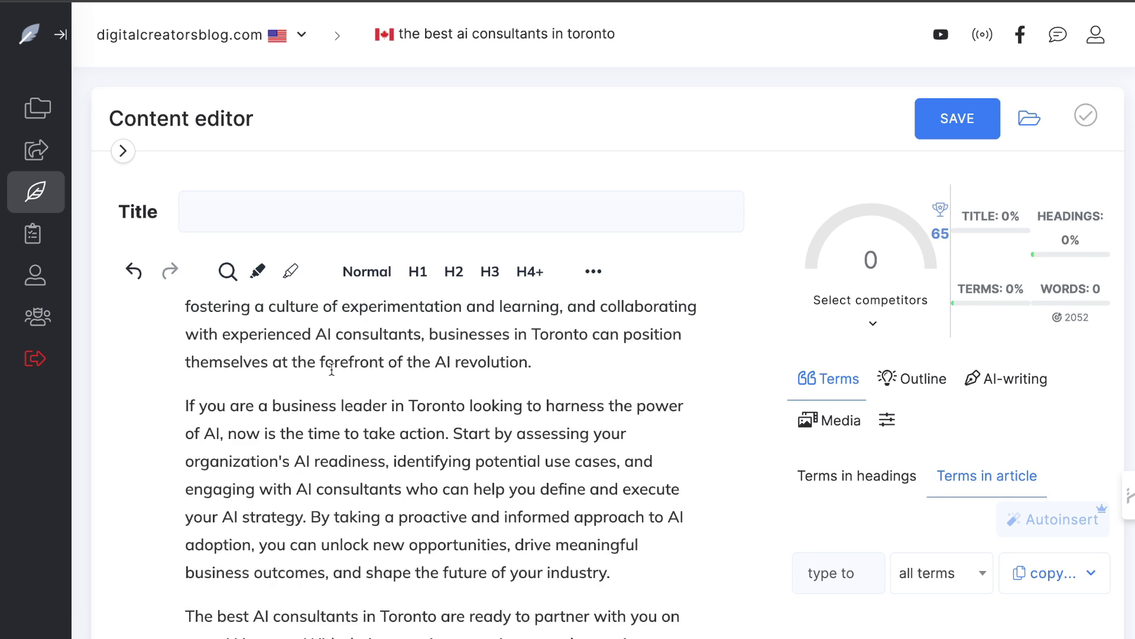
{"action": "scroll", "coordinate": [332, 370], "scroll_direction": "up", "scroll_amount": 20}
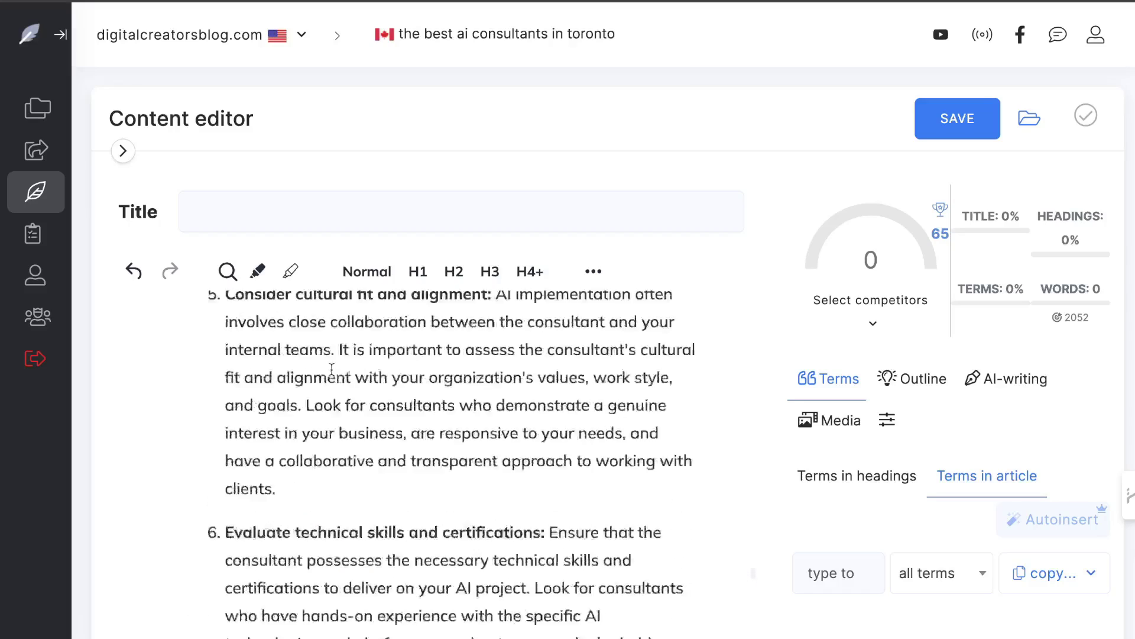
{"action": "scroll", "coordinate": [607, 293], "scroll_direction": "up", "scroll_amount": 8}
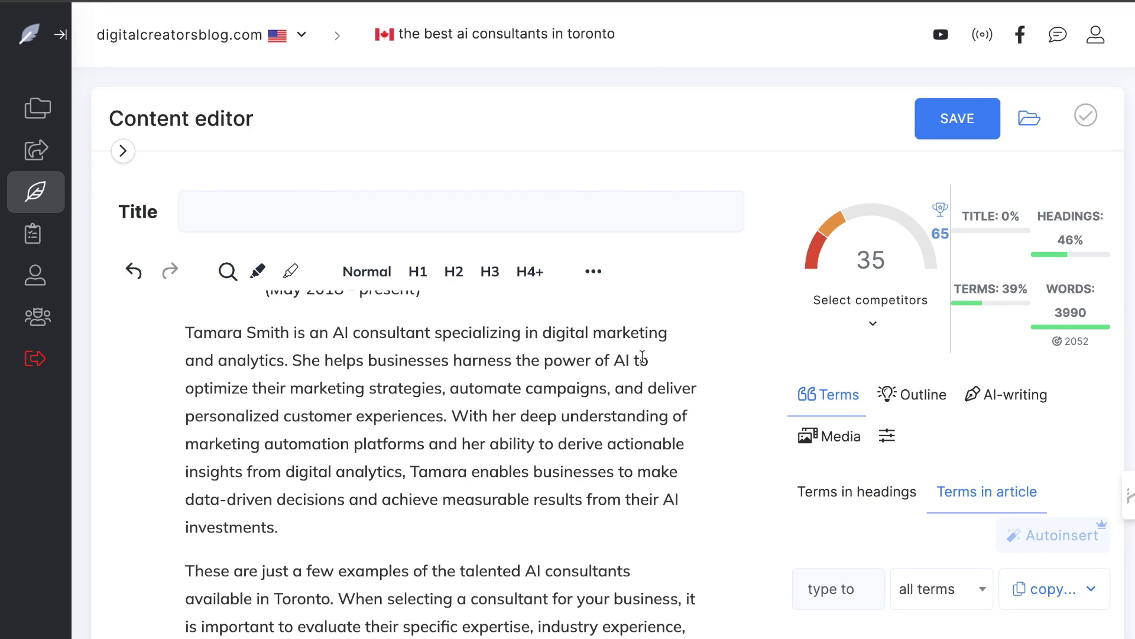
- AI-generate the page title and meta description, then save them
{"action": "left_click", "coordinate": [446, 228]}
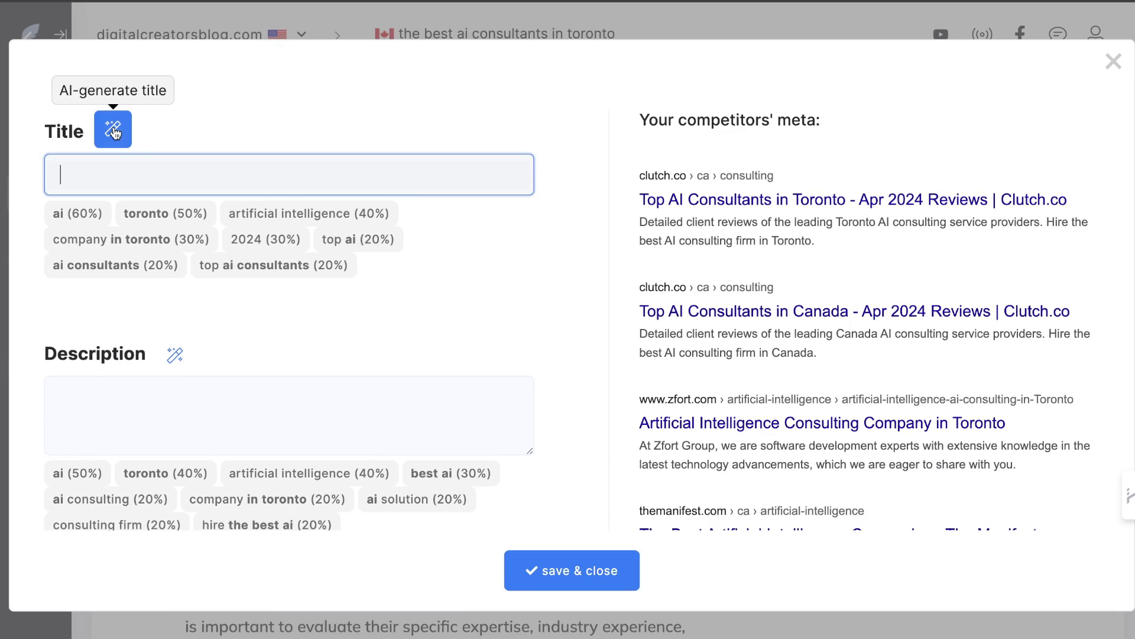
{"action": "left_click", "coordinate": [113, 129]}
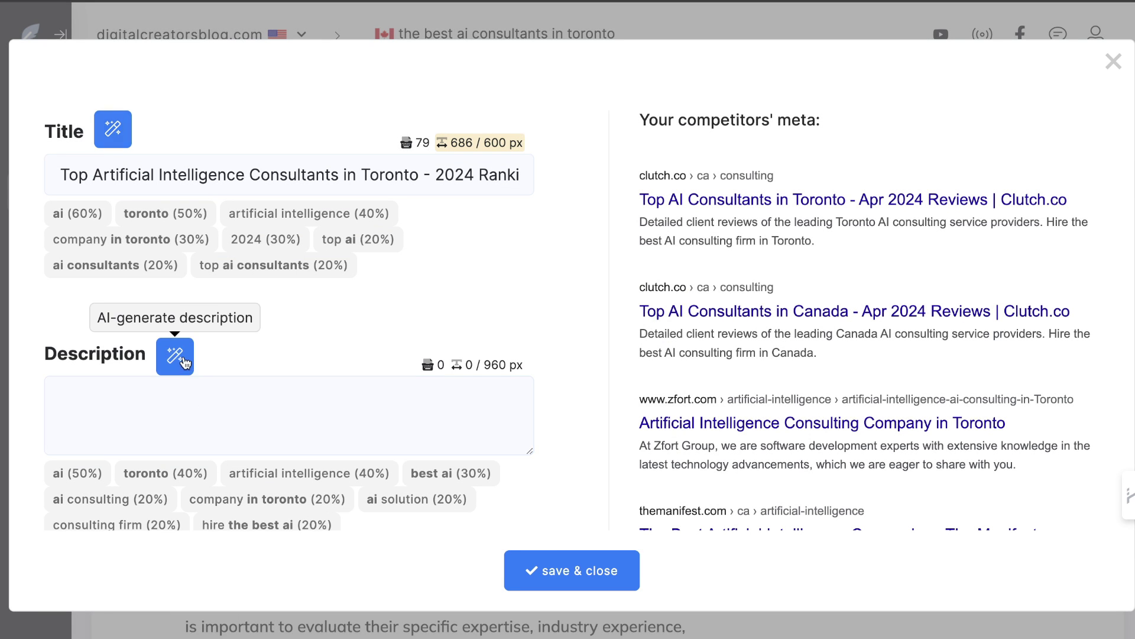
{"action": "left_click", "coordinate": [175, 355]}
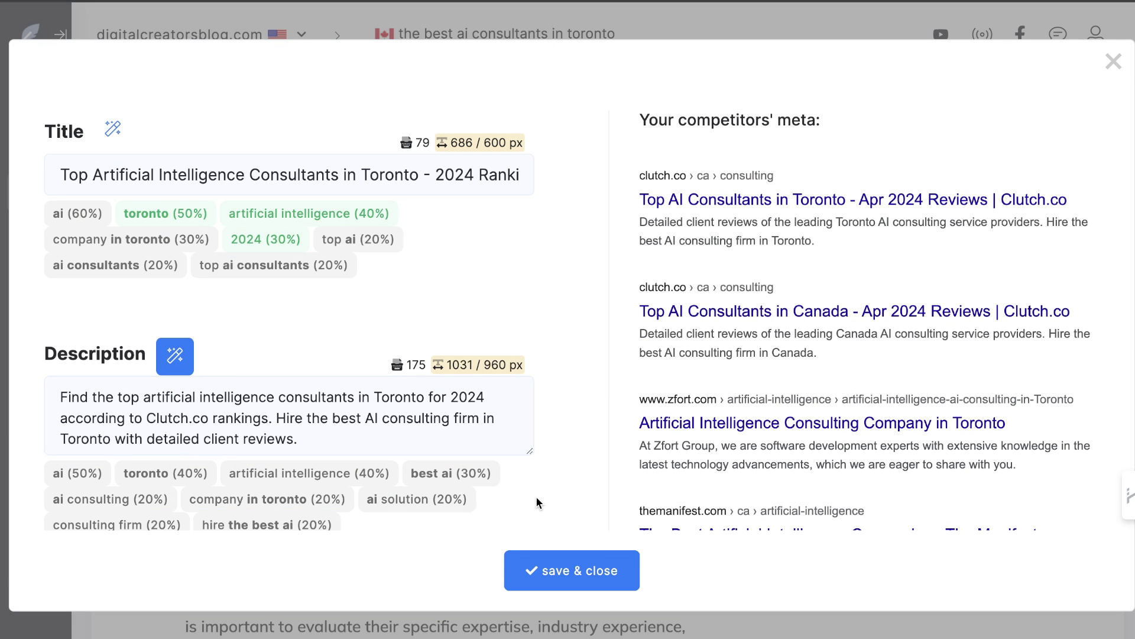
{"action": "left_click", "coordinate": [436, 439]}
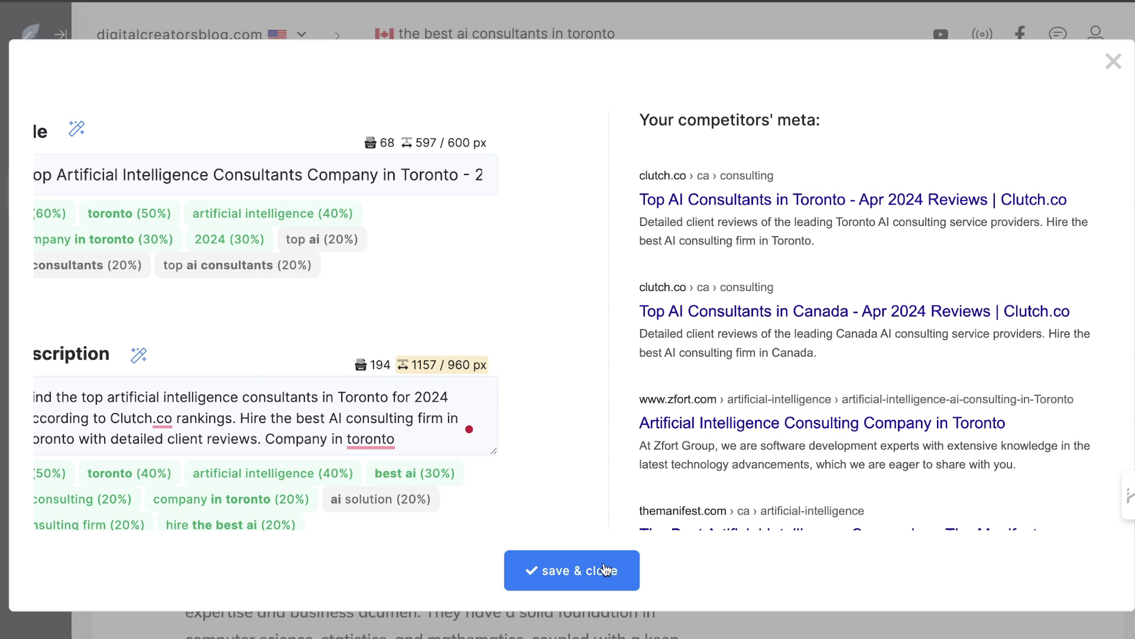
{"action": "left_click", "coordinate": [606, 570]}
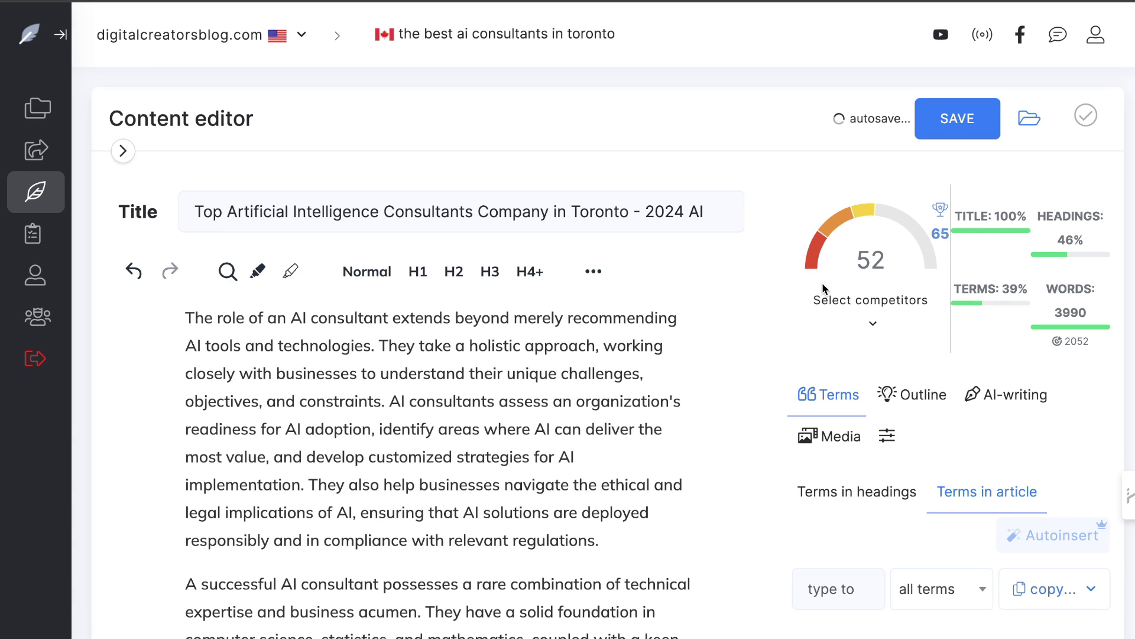
- Show the Terms in headings list to review H1 terms like ai, toronto and their percentages
{"action": "scroll", "coordinate": [706, 324], "scroll_direction": "up", "scroll_amount": 10}
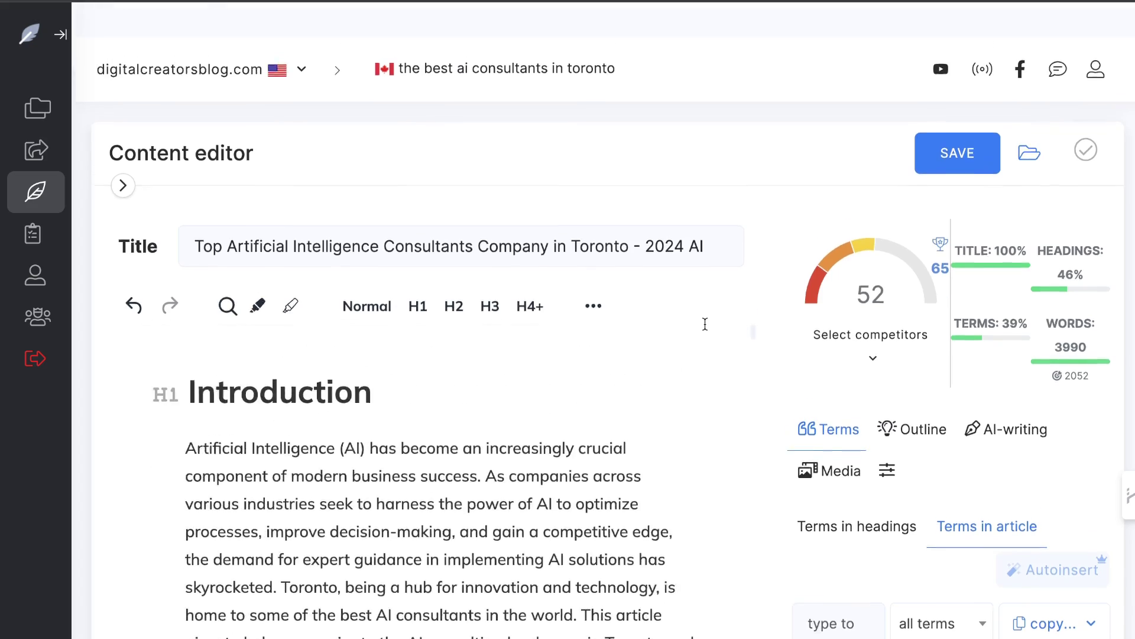
{"action": "scroll", "coordinate": [706, 324], "scroll_direction": "down", "scroll_amount": 5}
{"action": "scroll", "coordinate": [705, 324], "scroll_direction": "down", "scroll_amount": 5}
{"action": "scroll", "coordinate": [587, 326], "scroll_direction": "up", "scroll_amount": 12}
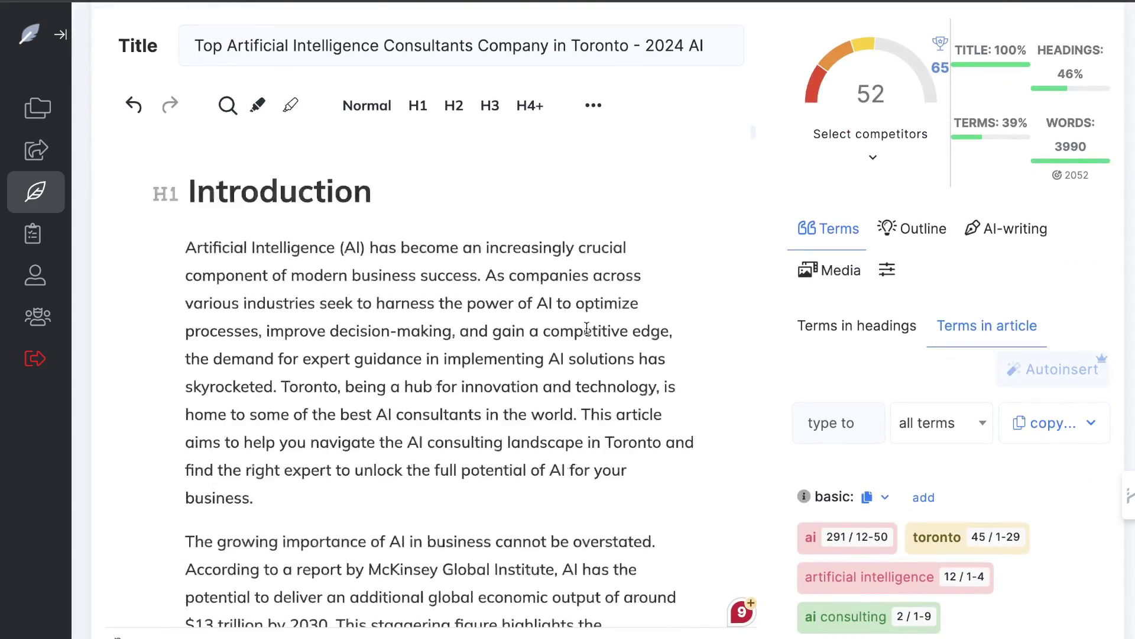
{"action": "scroll", "coordinate": [588, 324], "scroll_direction": "down", "scroll_amount": 4}
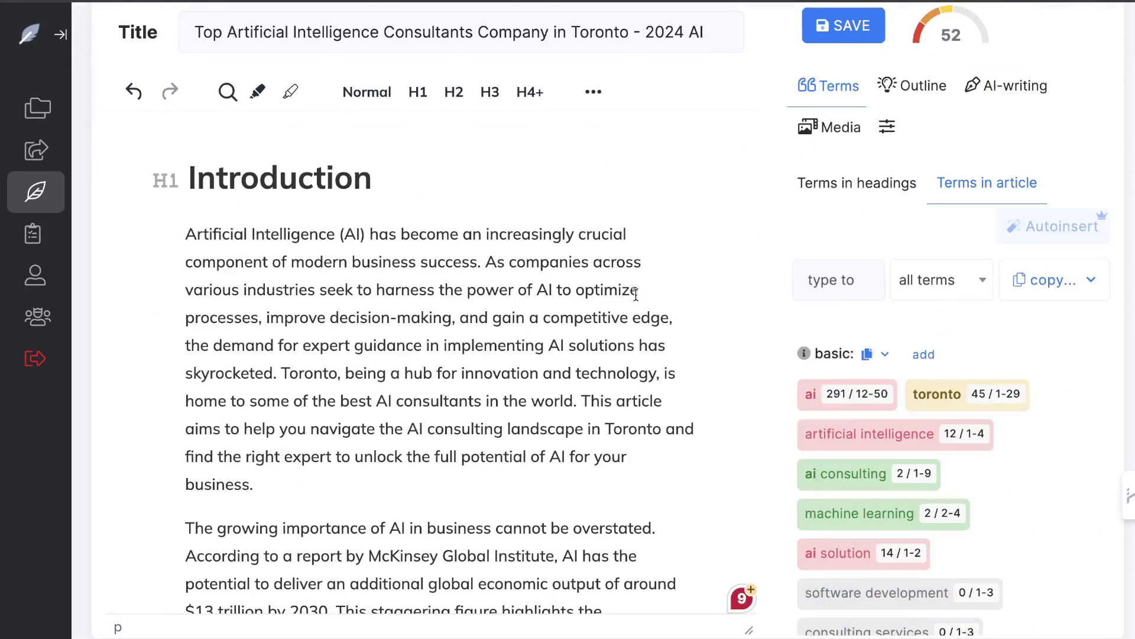
{"action": "scroll", "coordinate": [840, 284], "scroll_direction": "up", "scroll_amount": 3}
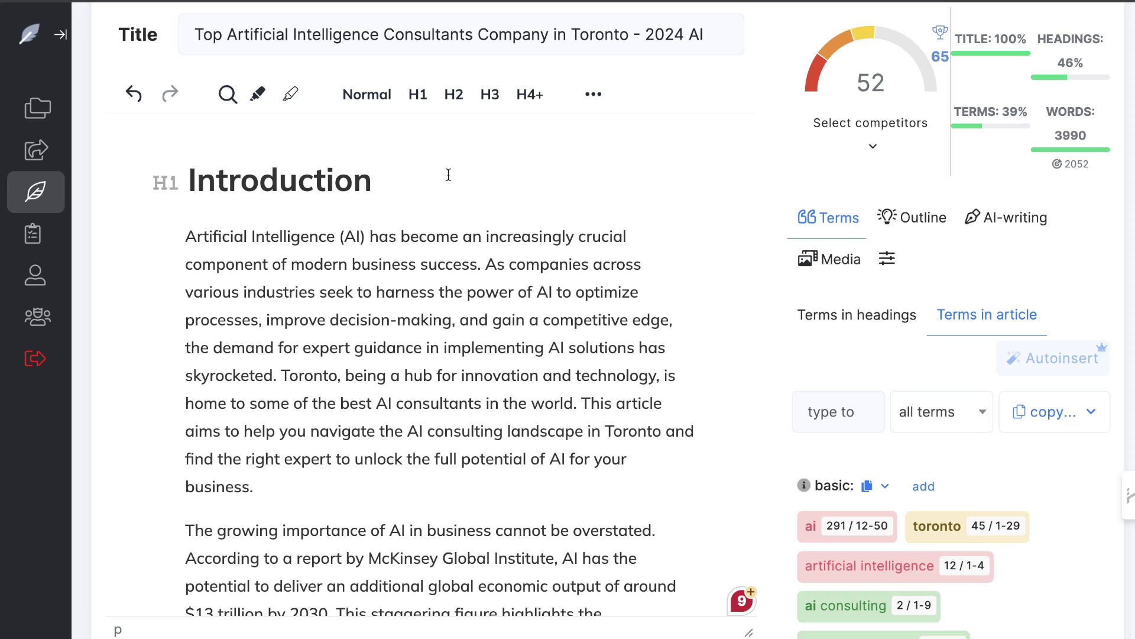
{"action": "left_click", "coordinate": [851, 343]}
{"action": "scroll", "coordinate": [854, 295], "scroll_direction": "down", "scroll_amount": 5}
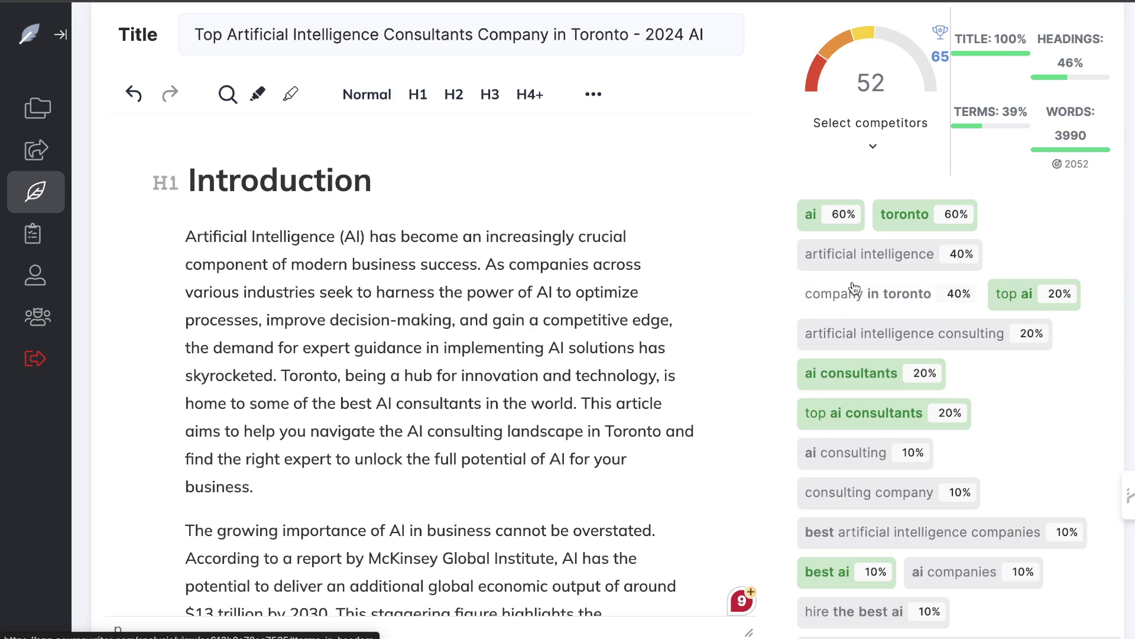
{"action": "scroll", "coordinate": [509, 260], "scroll_direction": "up", "scroll_amount": 1}
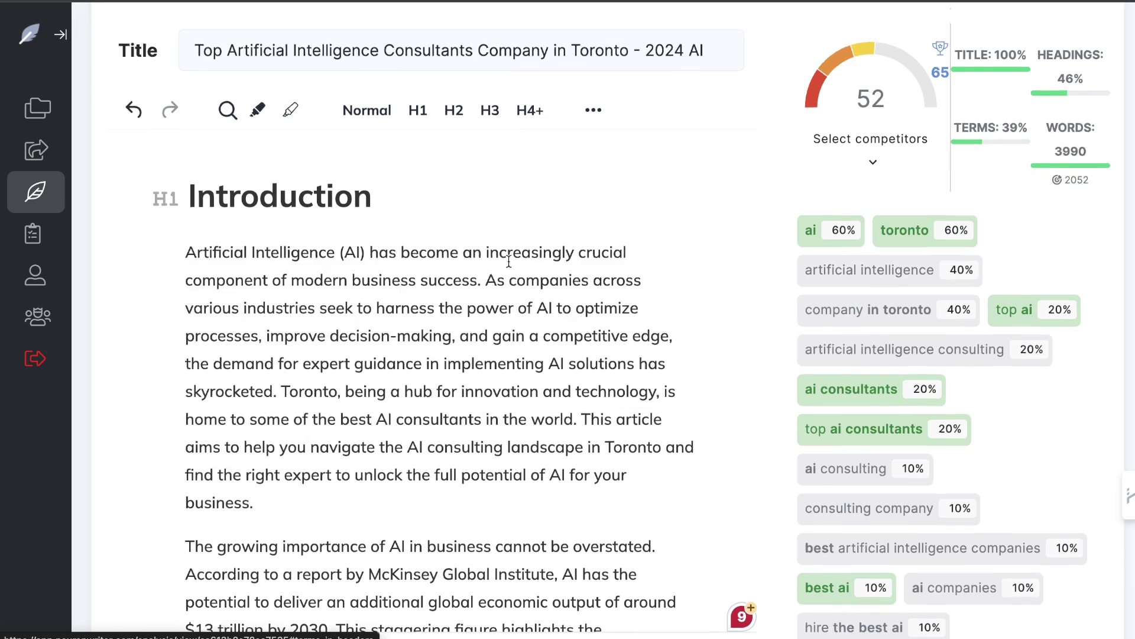
{"action": "scroll", "coordinate": [508, 260], "scroll_direction": "up", "scroll_amount": 3}
- Replace the 'Introduction' H1 with 'Best Artificial Intelligence Company In Toronto (Best Artificial Intelligence Consulting)'
{"action": "left_click_drag", "start_coordinate": [190, 338], "coordinate": [376, 337]}
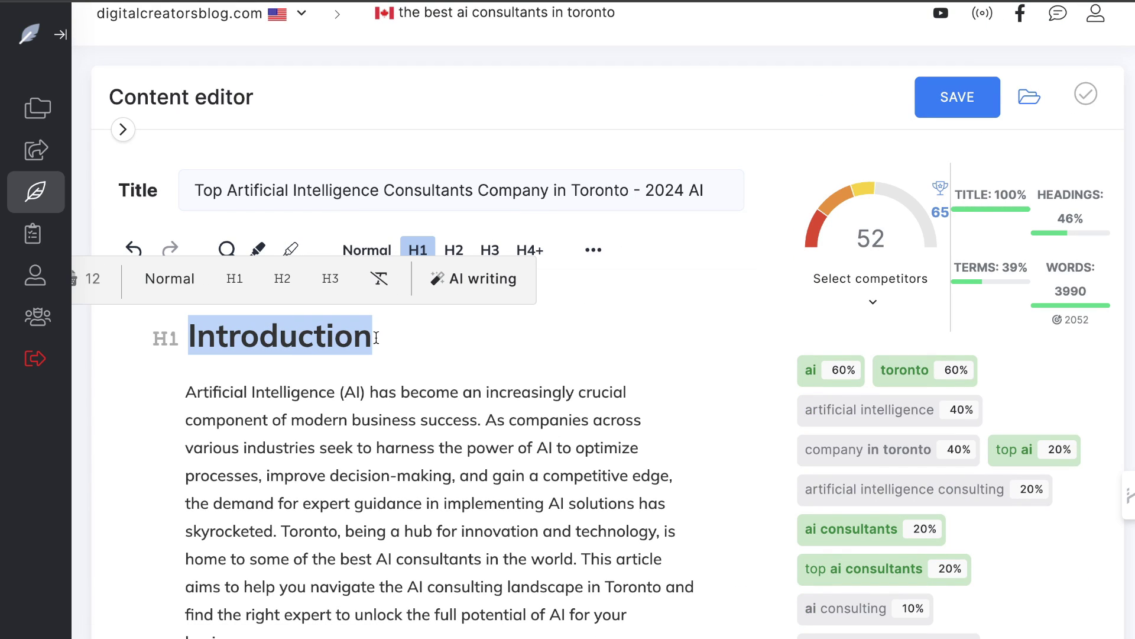
{"action": "type", "text": "Best Artificial Intelligence Company In Toronto (Best Artificial Intelligence Consulting)"}
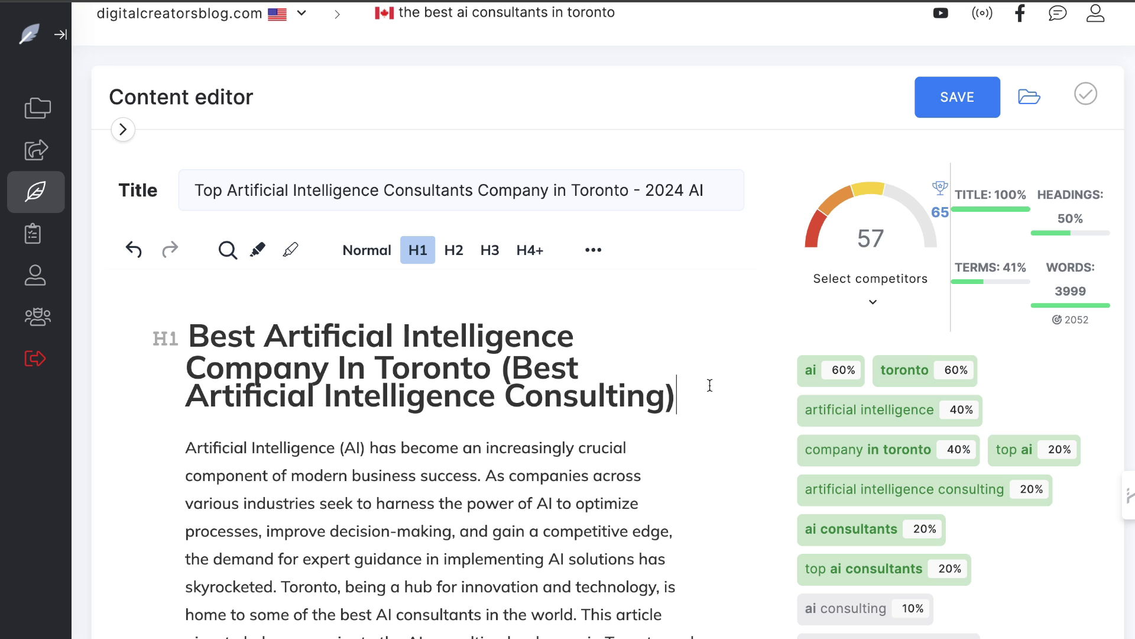
{"action": "scroll", "coordinate": [710, 385], "scroll_direction": "down", "scroll_amount": 1}
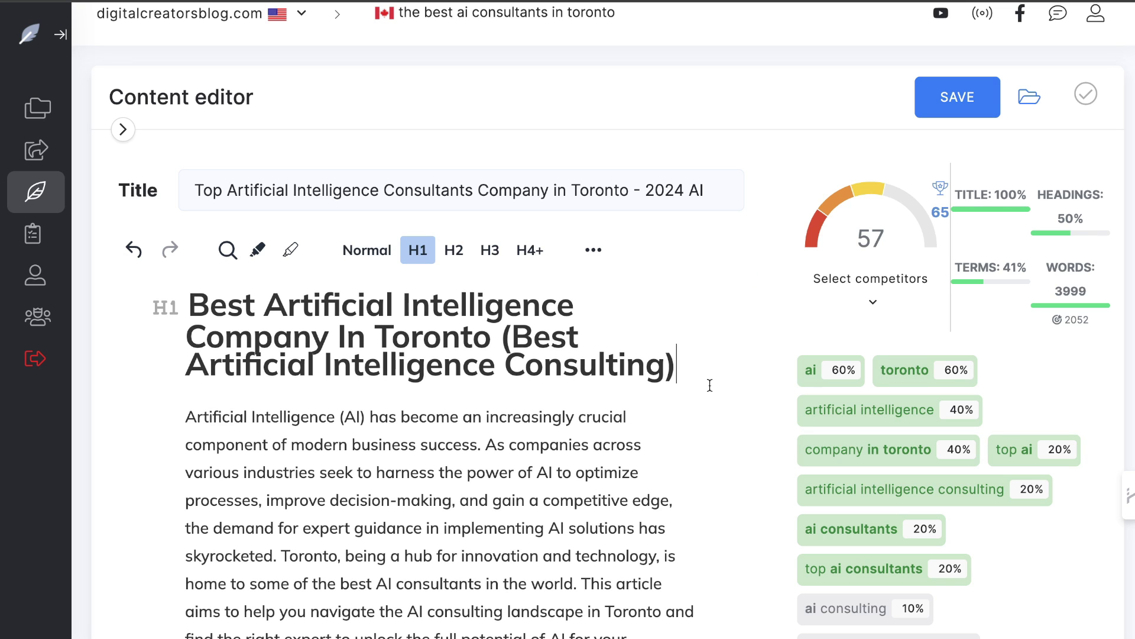
{"action": "scroll", "coordinate": [828, 426], "scroll_direction": "down", "scroll_amount": 5}
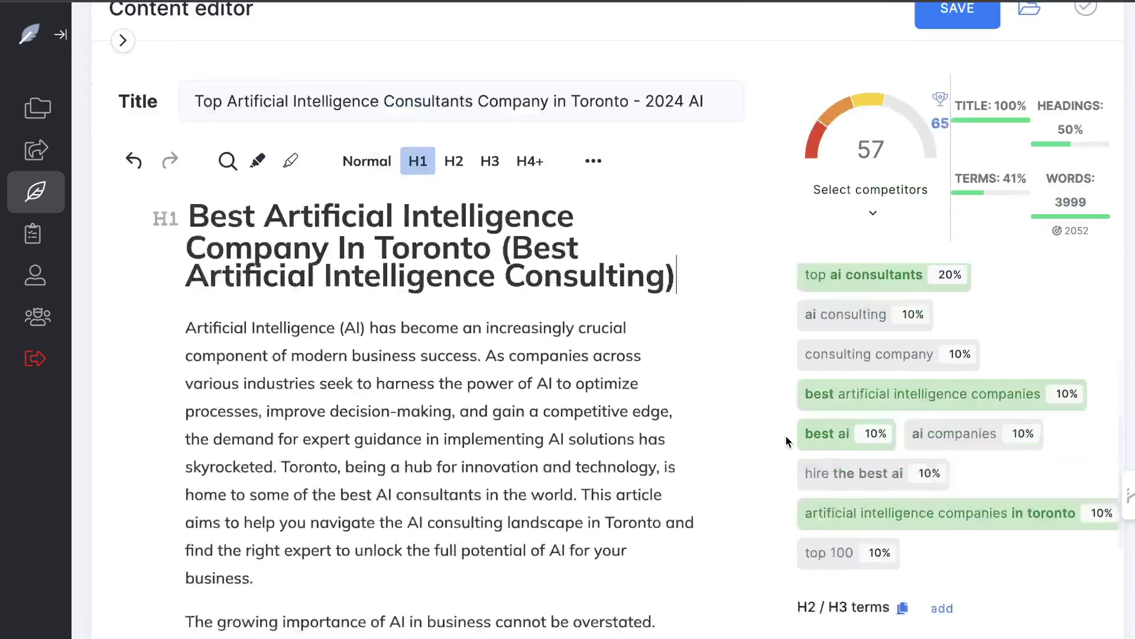
{"action": "scroll", "coordinate": [664, 304], "scroll_direction": "up", "scroll_amount": 3}
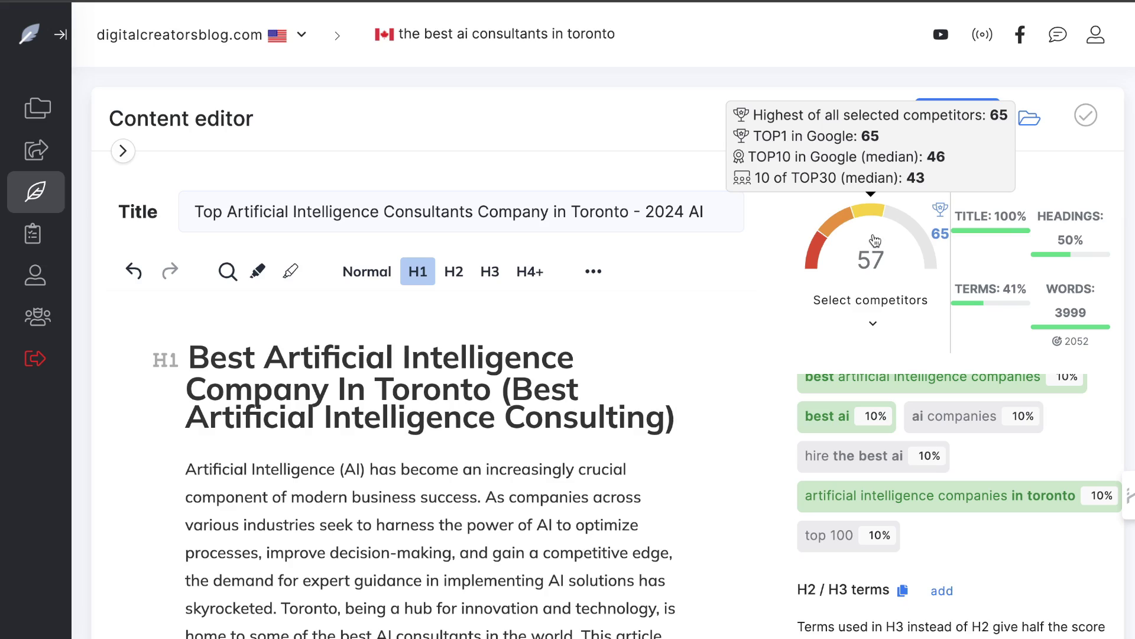
{"action": "scroll", "coordinate": [821, 349], "scroll_direction": "down", "scroll_amount": 3}
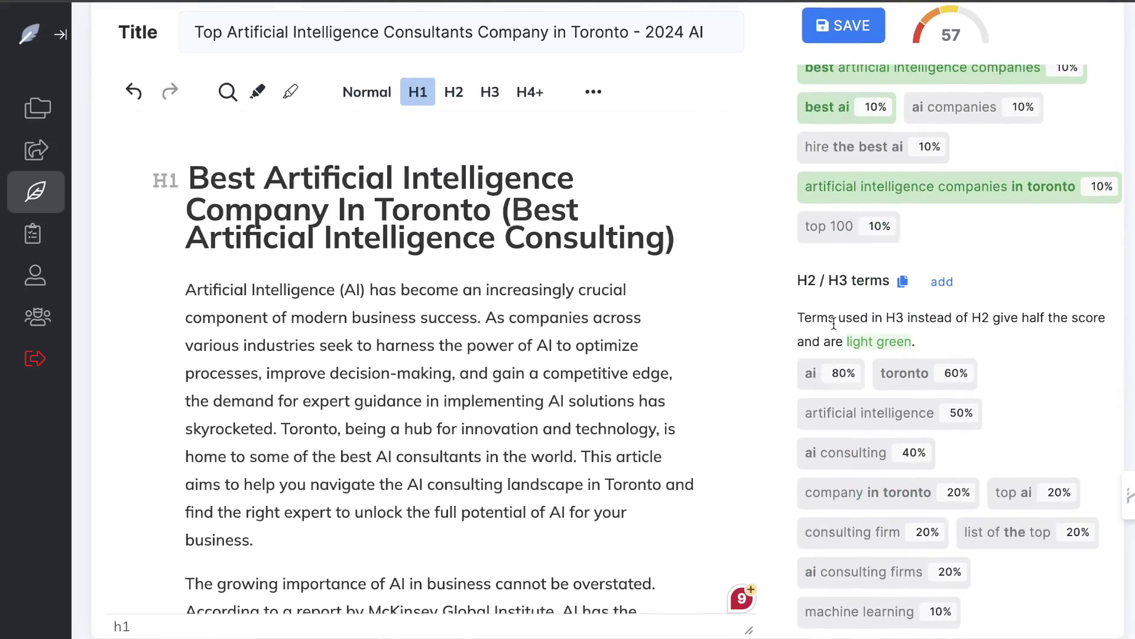
{"action": "scroll", "coordinate": [860, 395], "scroll_direction": "down", "scroll_amount": 2}
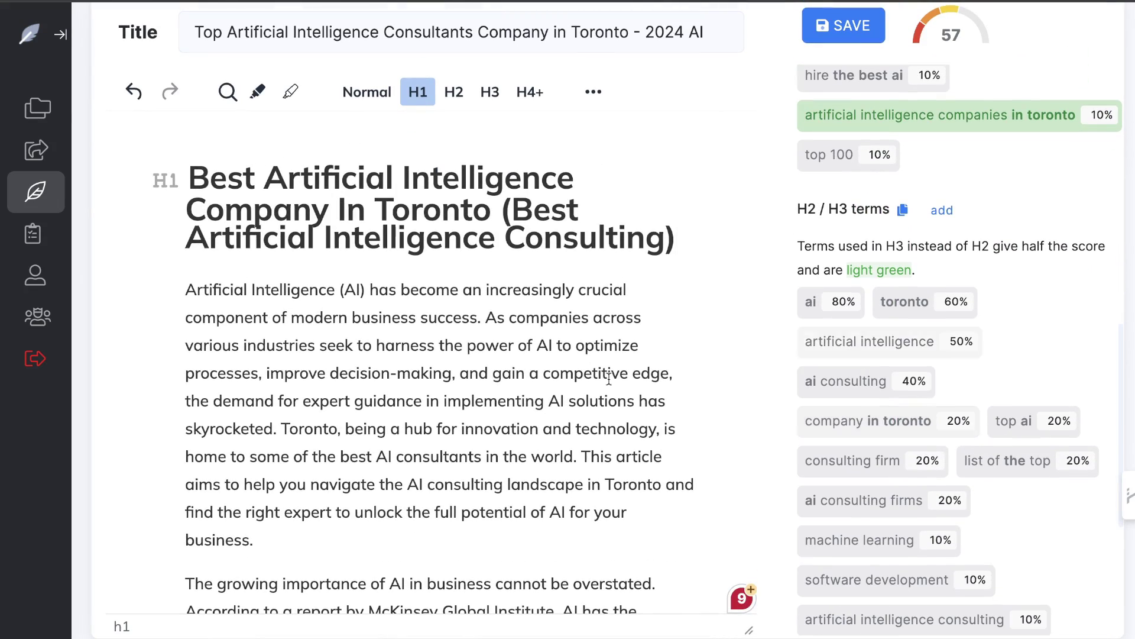
{"action": "scroll", "coordinate": [517, 365], "scroll_direction": "down", "scroll_amount": 20}
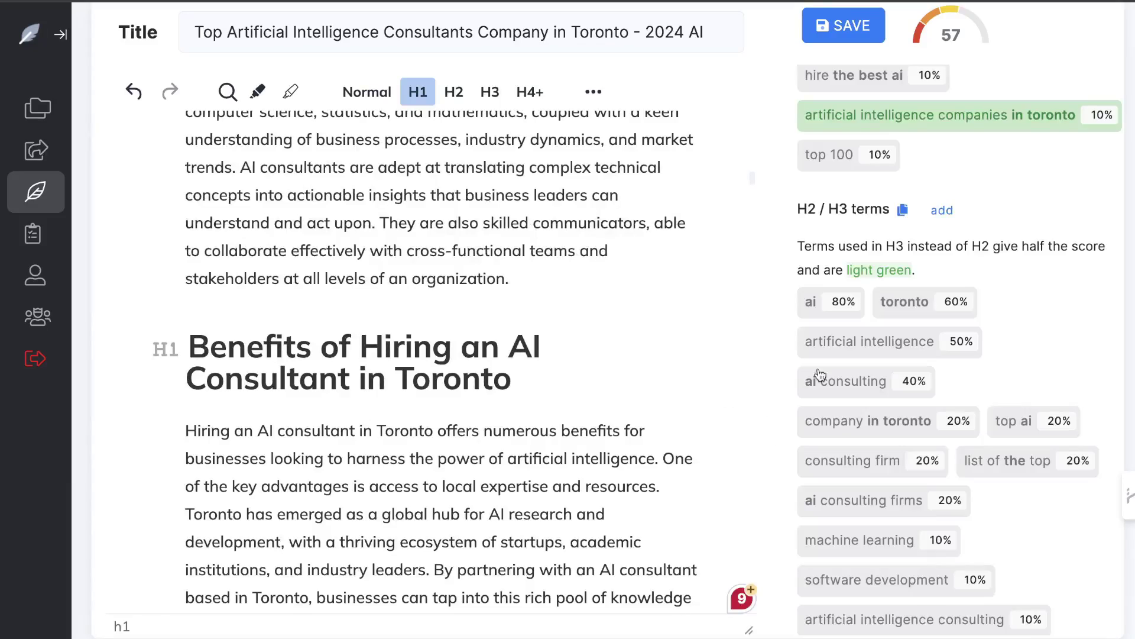
{"action": "scroll", "coordinate": [822, 378], "scroll_direction": "up", "scroll_amount": 5}
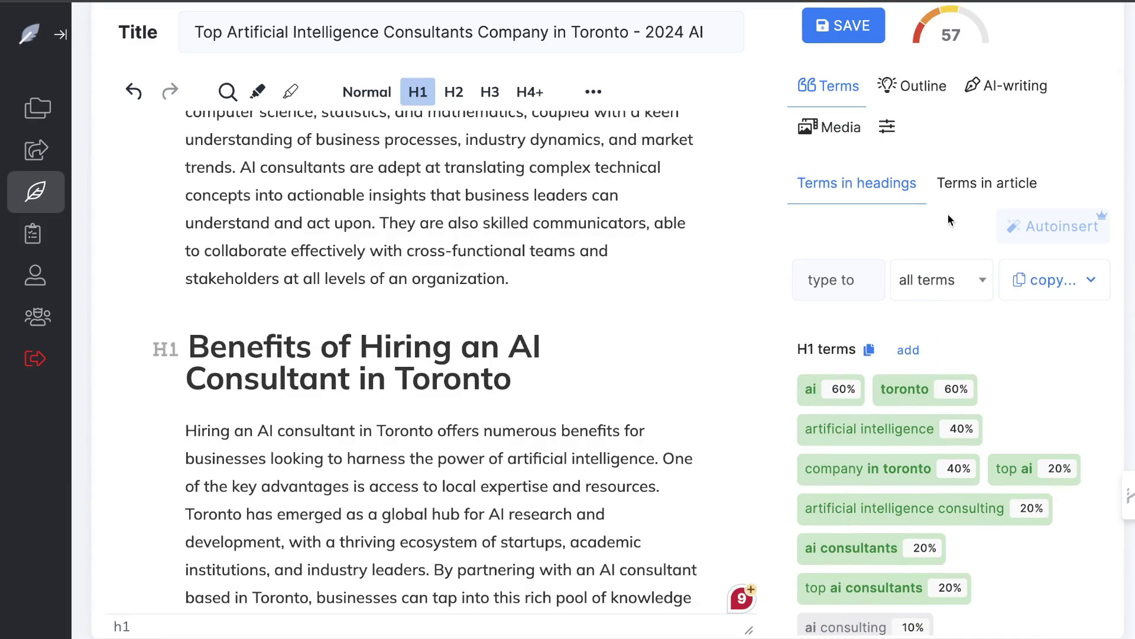
- Review the Terms in article counts and glance at the competitors outline
{"action": "left_click", "coordinate": [961, 185]}
{"action": "scroll", "coordinate": [513, 365], "scroll_direction": "down", "scroll_amount": 10}
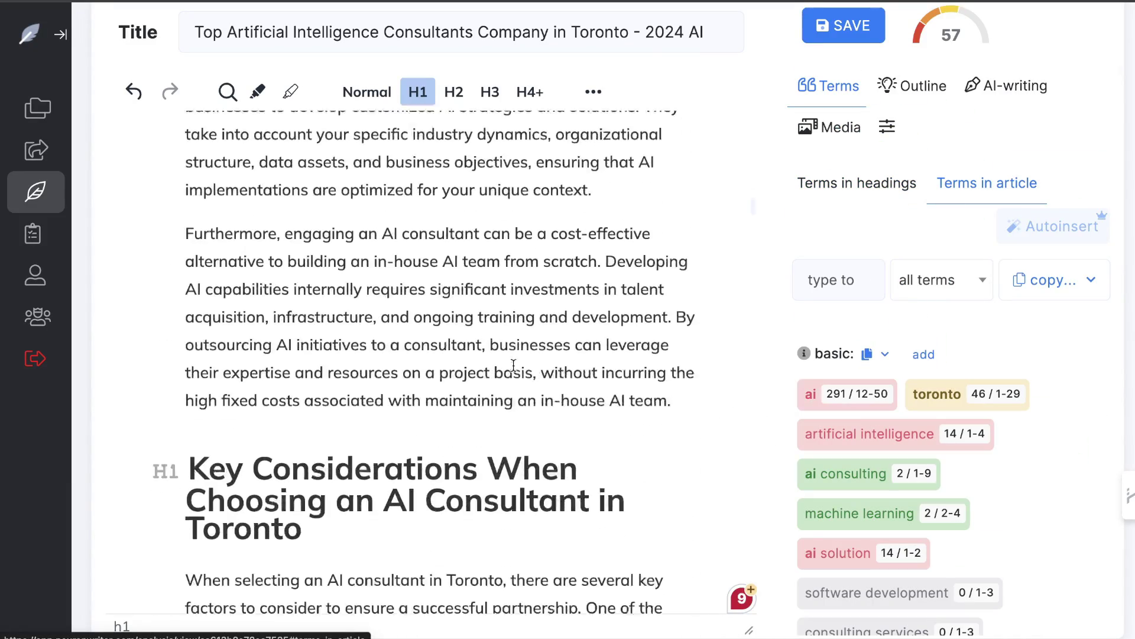
{"action": "scroll", "coordinate": [513, 365], "scroll_direction": "up", "scroll_amount": 10}
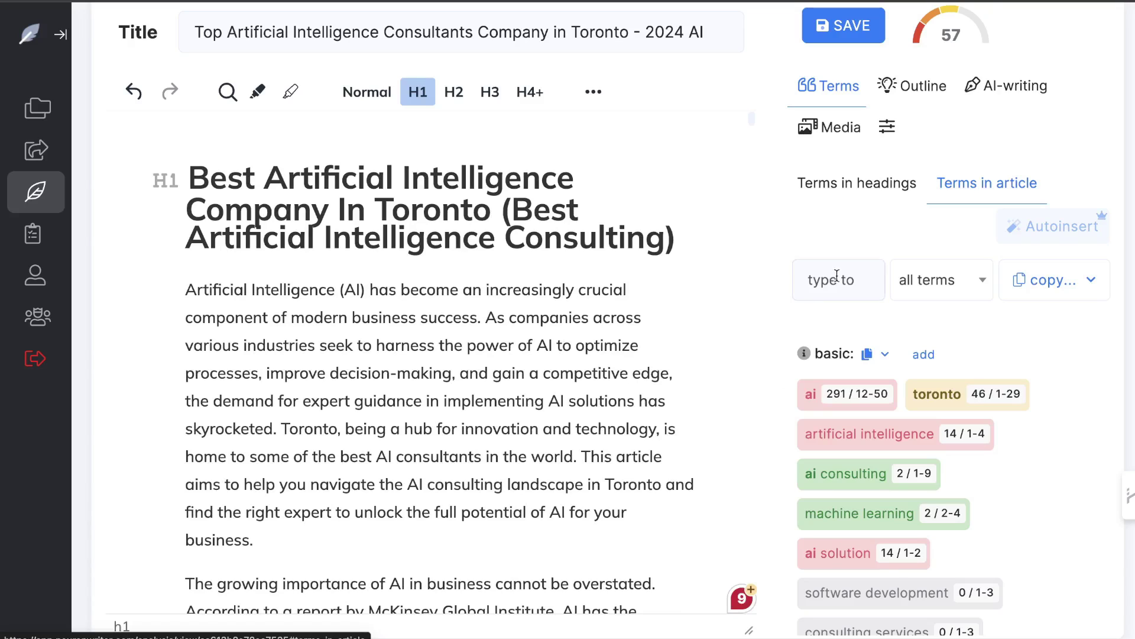
{"action": "left_click", "coordinate": [912, 85]}
{"action": "left_click", "coordinate": [828, 86]}
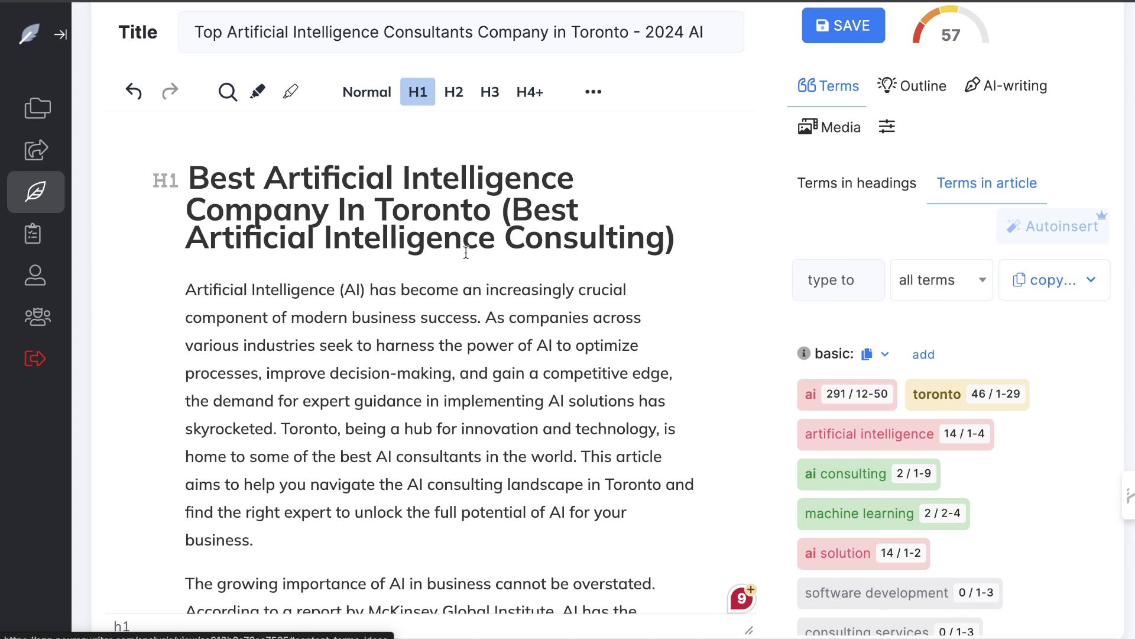
{"action": "scroll", "coordinate": [466, 252], "scroll_direction": "up", "scroll_amount": 3}
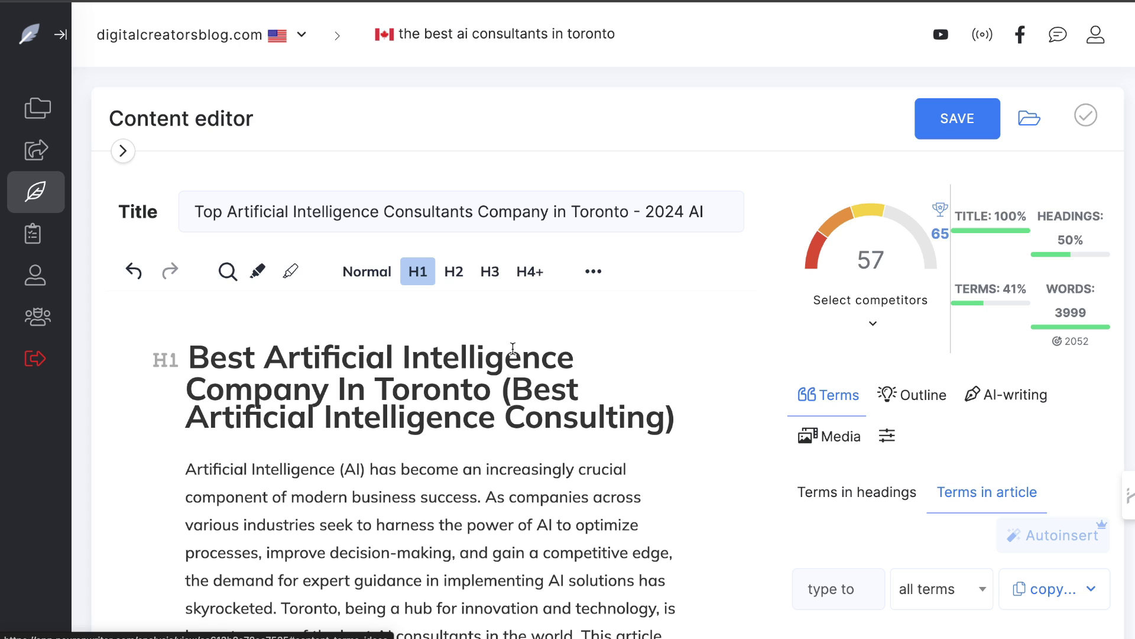
- Review the WordRocket landing page, then go to the Write & Rank Blog Post With AI Skool community
{"action": "key", "text": "ctrl+Tab"}
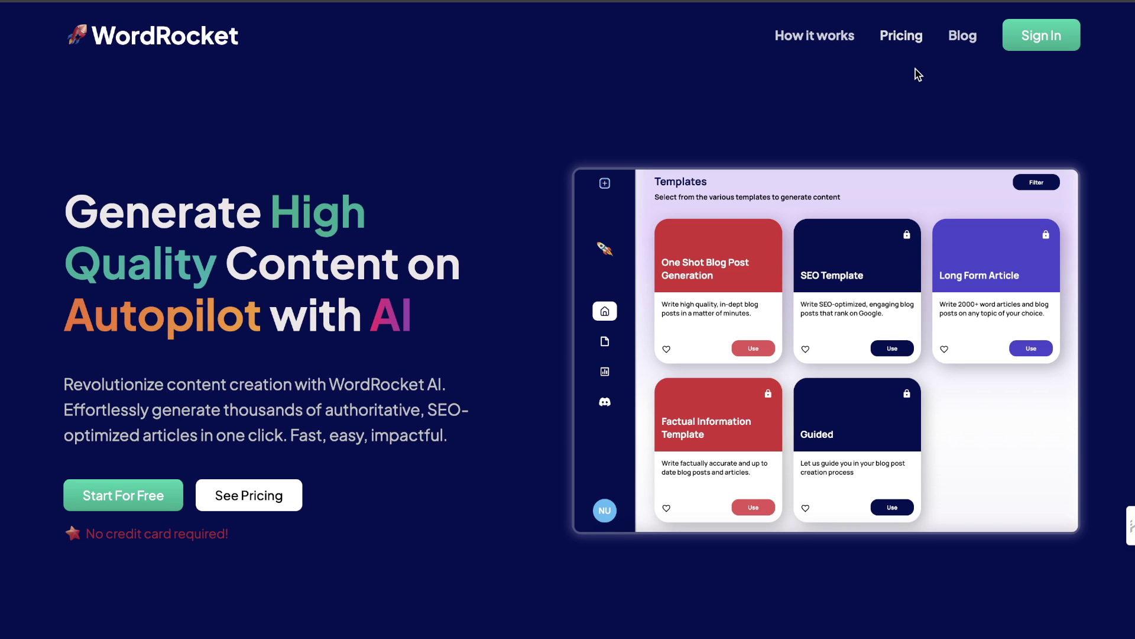
{"action": "scroll", "coordinate": [918, 74], "scroll_direction": "down", "scroll_amount": 3}
{"action": "scroll", "coordinate": [918, 74], "scroll_direction": "down", "scroll_amount": 1}
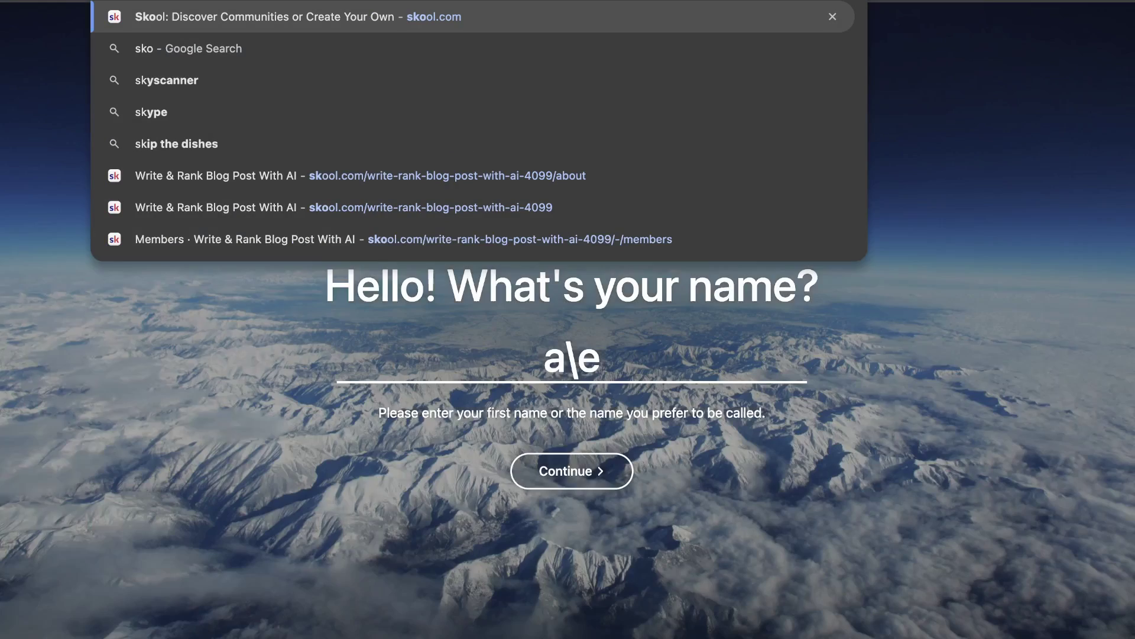
{"action": "key", "text": "Return"}
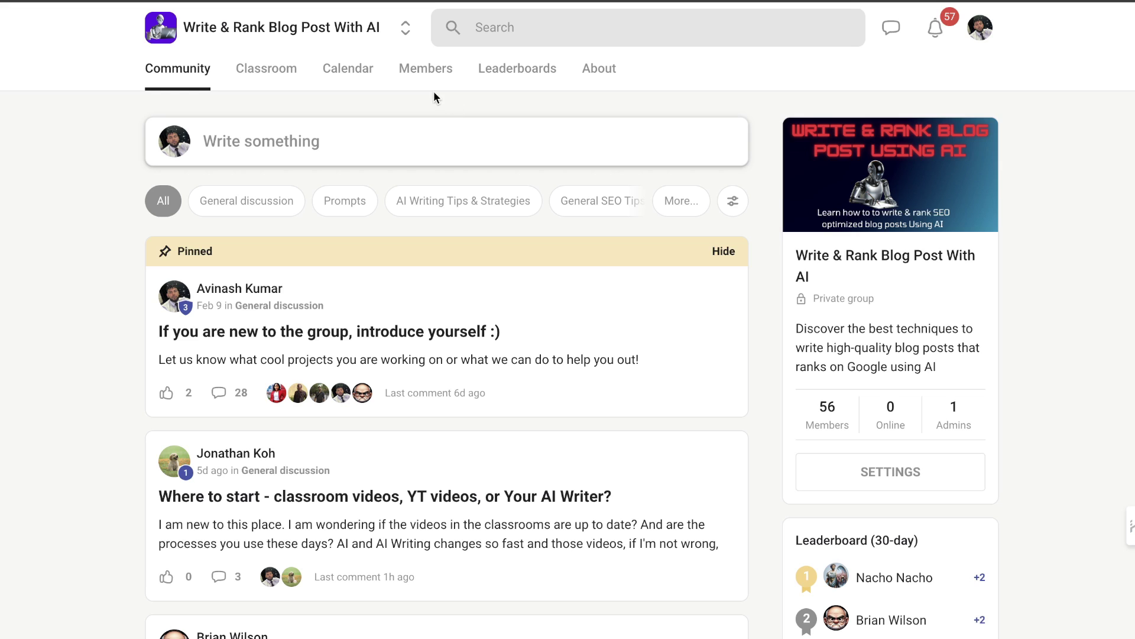
{"action": "left_click", "coordinate": [278, 84]}
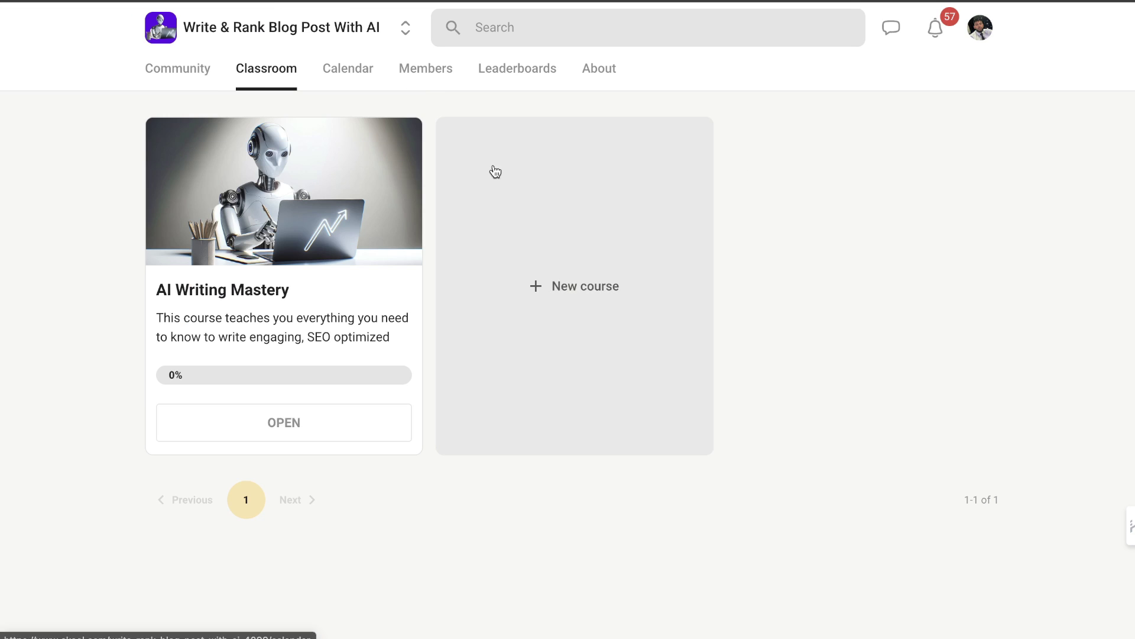
{"action": "left_click", "coordinate": [404, 253]}
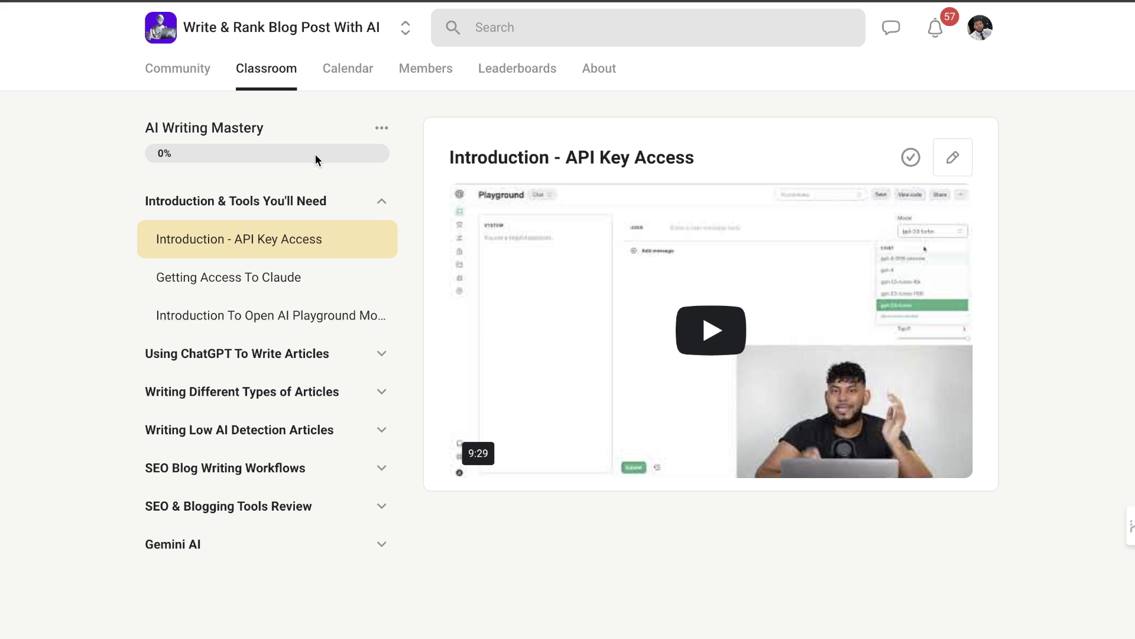
{"action": "left_click", "coordinate": [379, 393]}
{"action": "scroll", "coordinate": [320, 513], "scroll_direction": "down", "scroll_amount": 1}
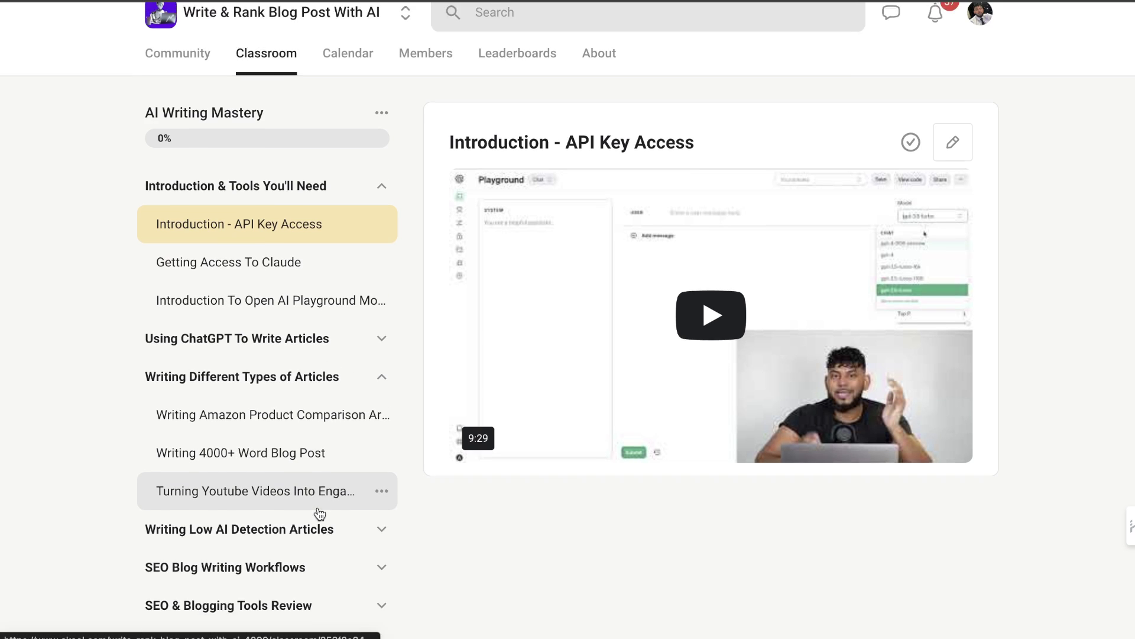
{"action": "left_click", "coordinate": [320, 488]}
{"action": "scroll", "coordinate": [274, 535], "scroll_direction": "down", "scroll_amount": 1}
{"action": "left_click", "coordinate": [275, 524]}
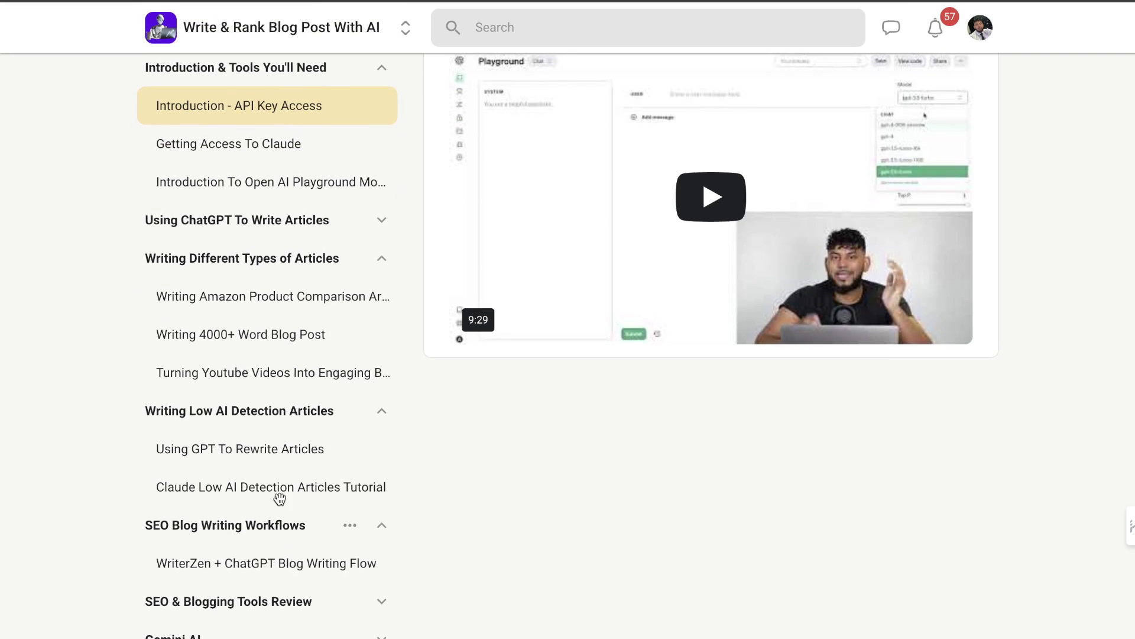
{"action": "scroll", "coordinate": [280, 500], "scroll_direction": "up", "scroll_amount": 3}
{"action": "left_click", "coordinate": [180, 68]}
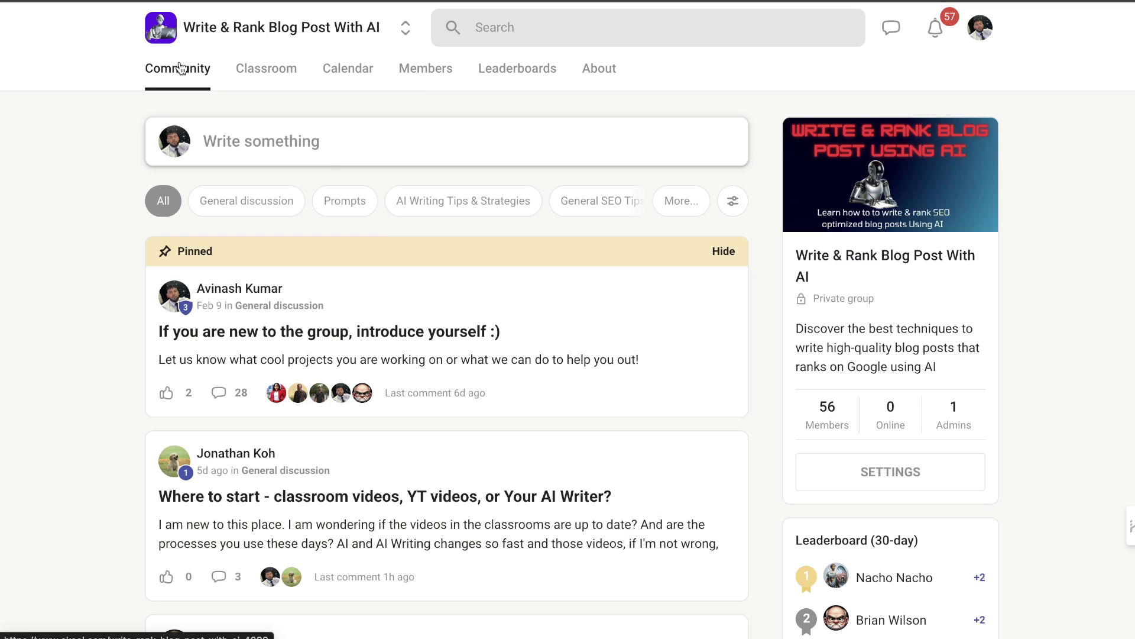